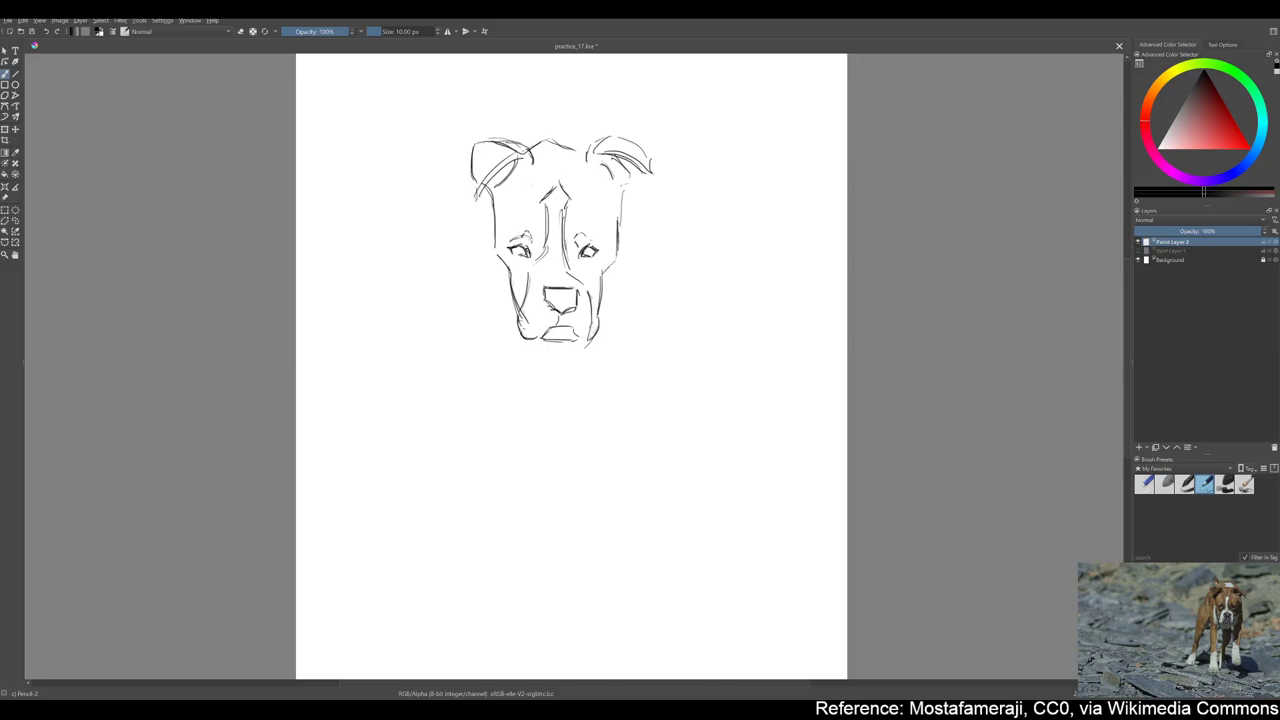
Sketch the dog's left shoulder and left front leg, running down from the head to a rounded paw
{"action": "left_click_drag", "start_coordinate": [464, 237], "coordinate": [467, 335]}
{"action": "mouse_move", "coordinate": [476, 334]}
{"action": "left_mouse_down"}
{"action": "mouse_move", "coordinate": [485, 498]}
{"action": "mouse_move", "coordinate": [527, 565]}
{"action": "left_mouse_up"}
{"action": "mouse_move", "coordinate": [476, 466]}
{"action": "left_mouse_down"}
{"action": "mouse_move", "coordinate": [470, 562]}
{"action": "mouse_move", "coordinate": [532, 576]}
{"action": "left_mouse_up"}
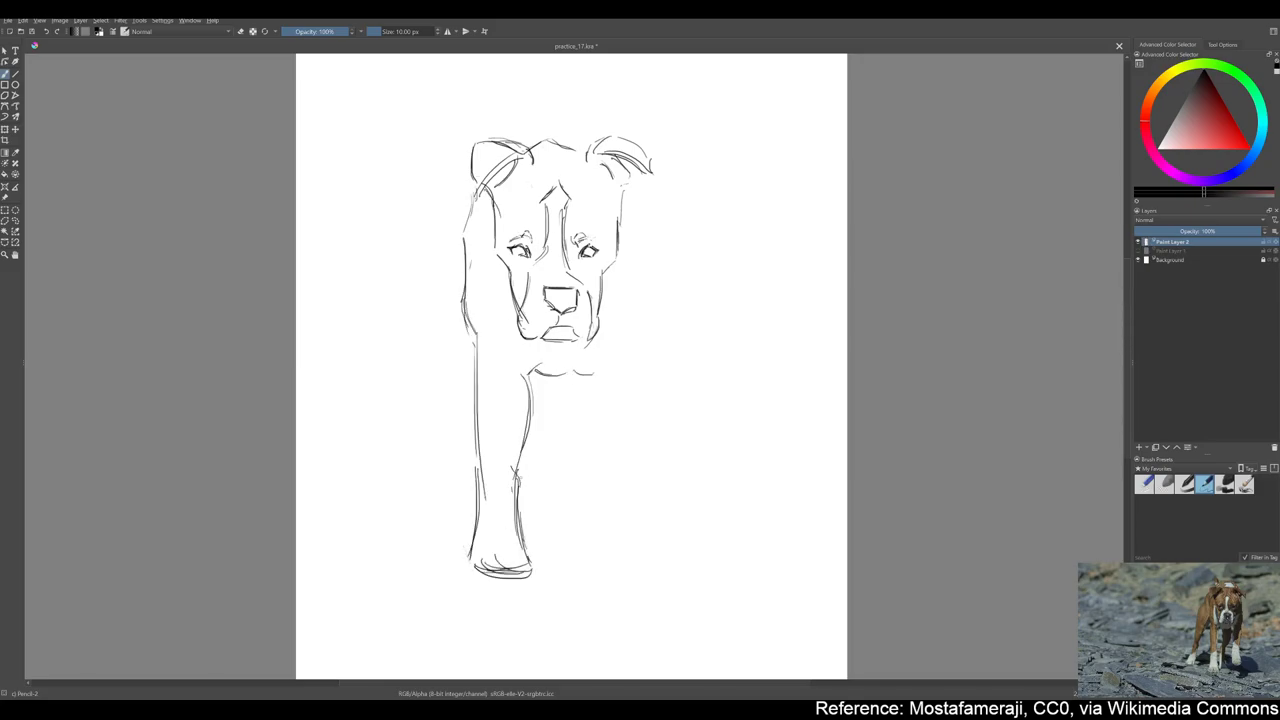
{"action": "left_click_drag", "start_coordinate": [514, 480], "coordinate": [533, 578]}
{"action": "left_click_drag", "start_coordinate": [472, 562], "coordinate": [528, 585]}
Sketch the right shoulder and the right front leg down to a short paw line
{"action": "left_click_drag", "start_coordinate": [640, 450], "coordinate": [604, 540]}
{"action": "left_click_drag", "start_coordinate": [636, 378], "coordinate": [652, 530]}
{"action": "left_click_drag", "start_coordinate": [640, 196], "coordinate": [646, 370]}
Sketch the arched back and raised tail above the head, plus the hip contour beside the left ear
{"action": "mouse_move", "coordinate": [520, 90]}
{"action": "left_mouse_down"}
{"action": "mouse_move", "coordinate": [620, 125]}
{"action": "mouse_move", "coordinate": [492, 136]}
{"action": "left_mouse_up"}
{"action": "mouse_move", "coordinate": [462, 158]}
{"action": "left_mouse_down"}
{"action": "mouse_move", "coordinate": [438, 260]}
{"action": "mouse_move", "coordinate": [442, 232]}
{"action": "left_mouse_up"}
{"action": "left_click_drag", "start_coordinate": [488, 110], "coordinate": [528, 60]}
Sketch the left hind leg from the flank down to its paw behind the front leg
{"action": "left_click_drag", "start_coordinate": [422, 222], "coordinate": [394, 318]}
{"action": "left_click_drag", "start_coordinate": [406, 254], "coordinate": [398, 458]}
{"action": "left_click_drag", "start_coordinate": [468, 324], "coordinate": [420, 478]}
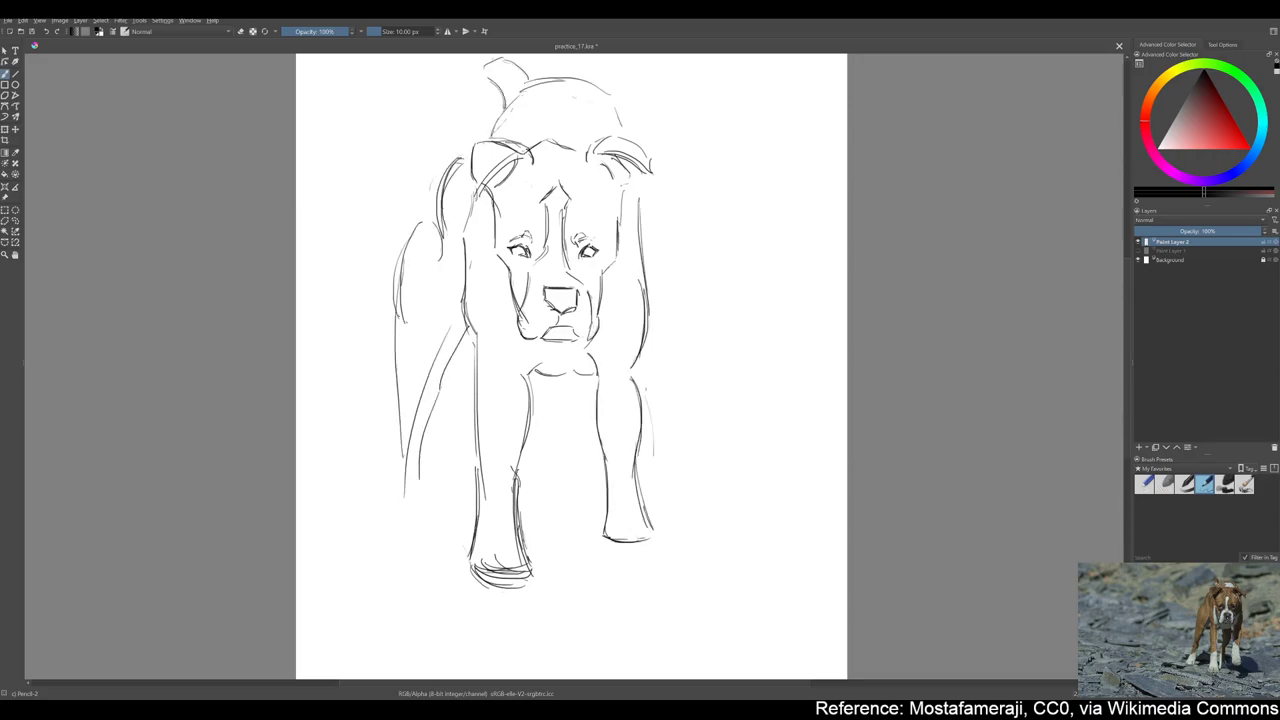
{"action": "left_click_drag", "start_coordinate": [386, 400], "coordinate": [430, 504]}
{"action": "key", "text": "minus"}
{"action": "mouse_move", "coordinate": [424, 416]}
{"action": "left_mouse_down"}
{"action": "mouse_move", "coordinate": [426, 500]}
{"action": "mouse_move", "coordinate": [398, 470]}
{"action": "left_mouse_up"}
{"action": "left_click_drag", "start_coordinate": [392, 478], "coordinate": [425, 503]}
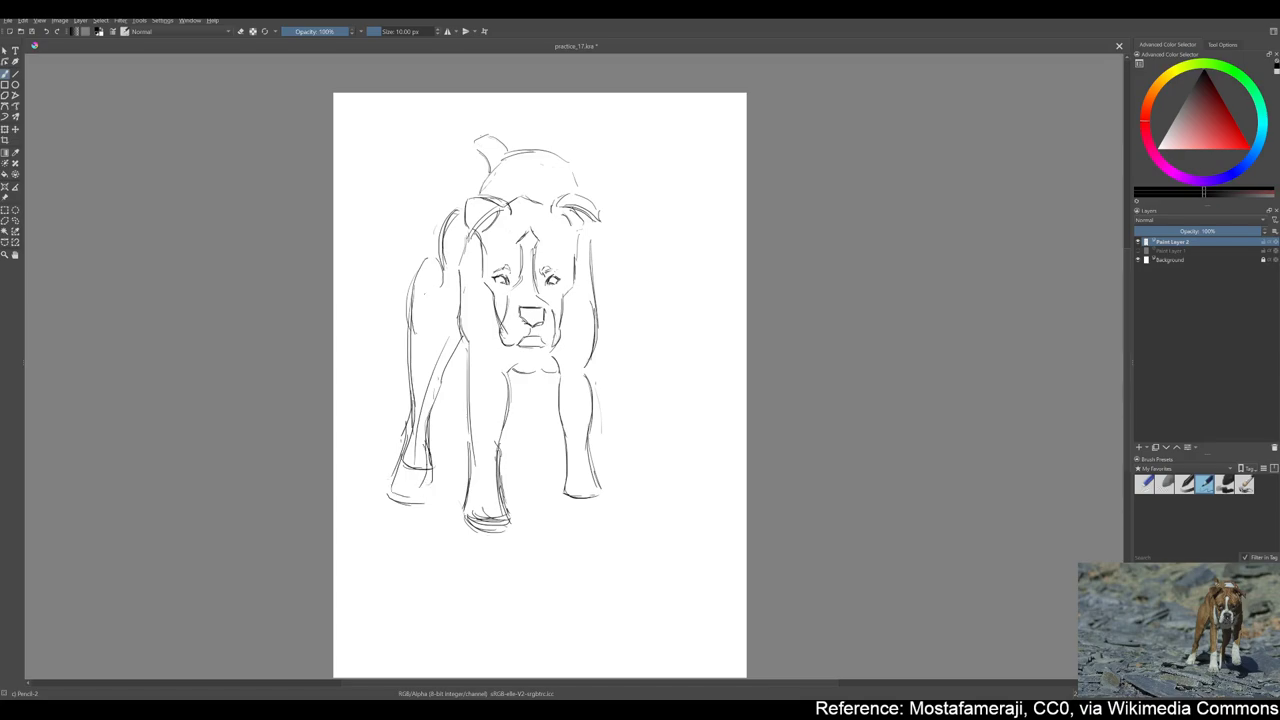
Reinforce the outline of the hip and outer left thigh with darker strokes
{"action": "left_click_drag", "start_coordinate": [462, 204], "coordinate": [440, 266]}
{"action": "left_click_drag", "start_coordinate": [436, 256], "coordinate": [410, 360]}
{"action": "left_click_drag", "start_coordinate": [466, 204], "coordinate": [426, 262]}
Extend the left front leg downward with a longer, wider paw
{"action": "left_click_drag", "start_coordinate": [464, 570], "coordinate": [504, 572]}
{"action": "left_click_drag", "start_coordinate": [500, 496], "coordinate": [510, 556]}
{"action": "left_click_drag", "start_coordinate": [496, 380], "coordinate": [510, 558]}
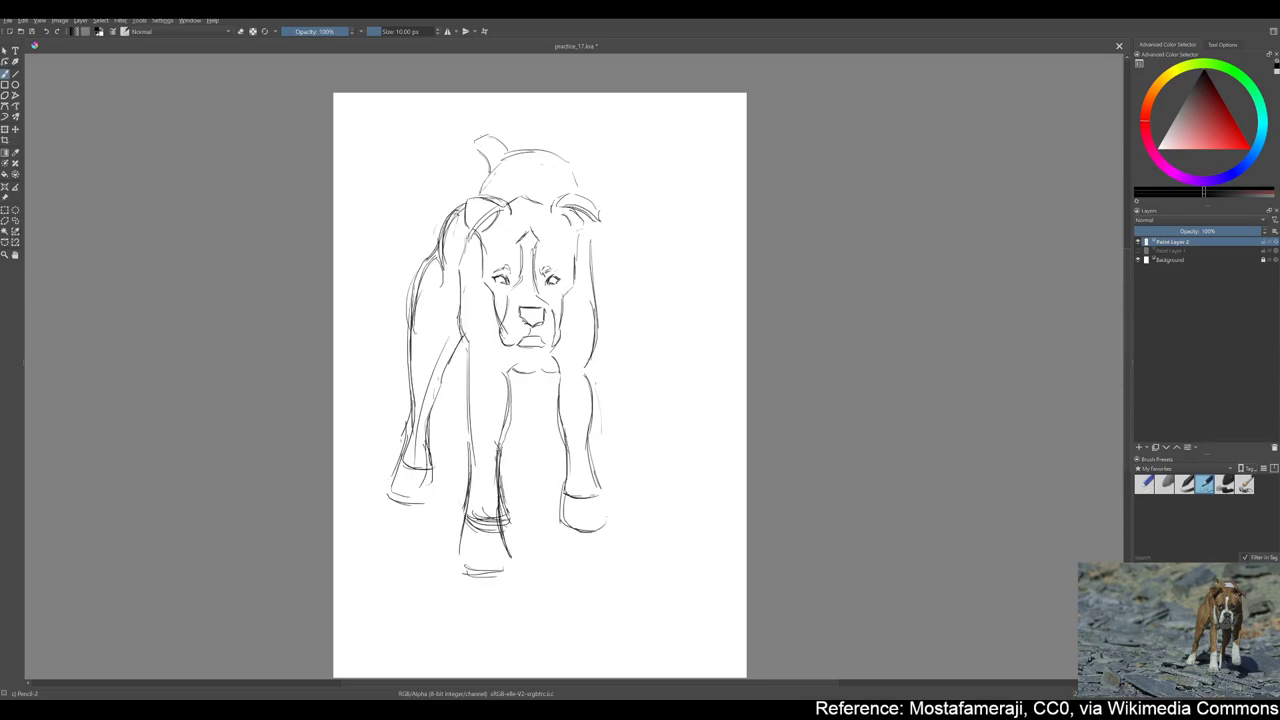
Sketch the second hind leg in the gap between the two front legs
{"action": "left_click_drag", "start_coordinate": [532, 380], "coordinate": [520, 436]}
{"action": "left_click_drag", "start_coordinate": [516, 472], "coordinate": [508, 524]}
{"action": "left_click_drag", "start_coordinate": [530, 400], "coordinate": [512, 458]}
{"action": "left_click_drag", "start_coordinate": [530, 374], "coordinate": [506, 474]}
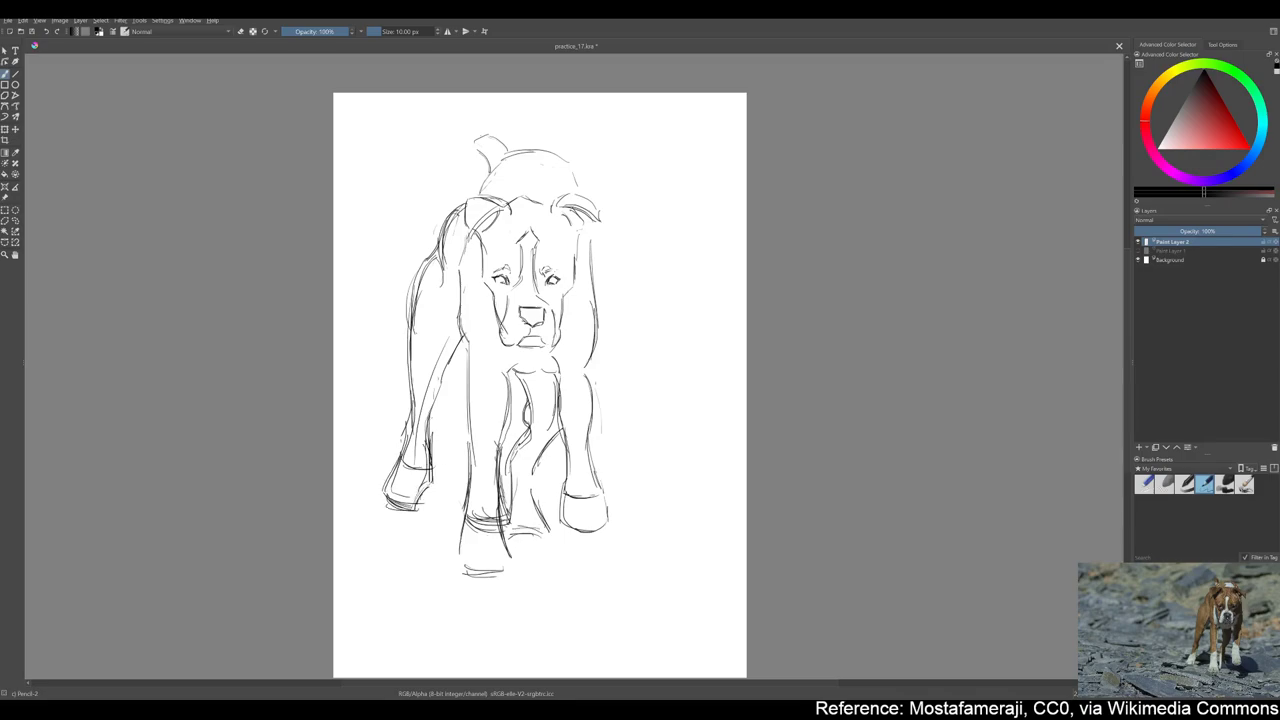
Refine the lines of the left shoulder, chest and left front leg, and firm up the paw outline
{"action": "left_click_drag", "start_coordinate": [466, 292], "coordinate": [436, 350]}
{"action": "left_click_drag", "start_coordinate": [482, 360], "coordinate": [474, 456]}
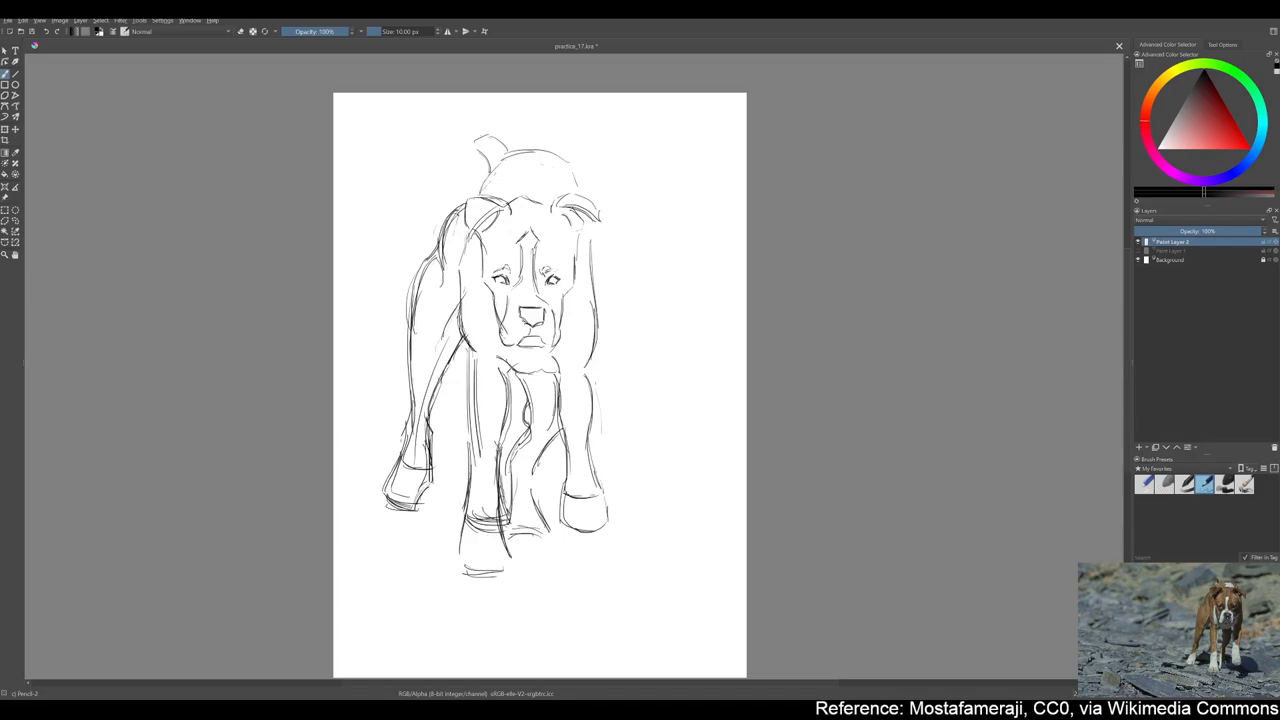
{"action": "key", "text": "e"}
{"action": "key", "text": "e"}
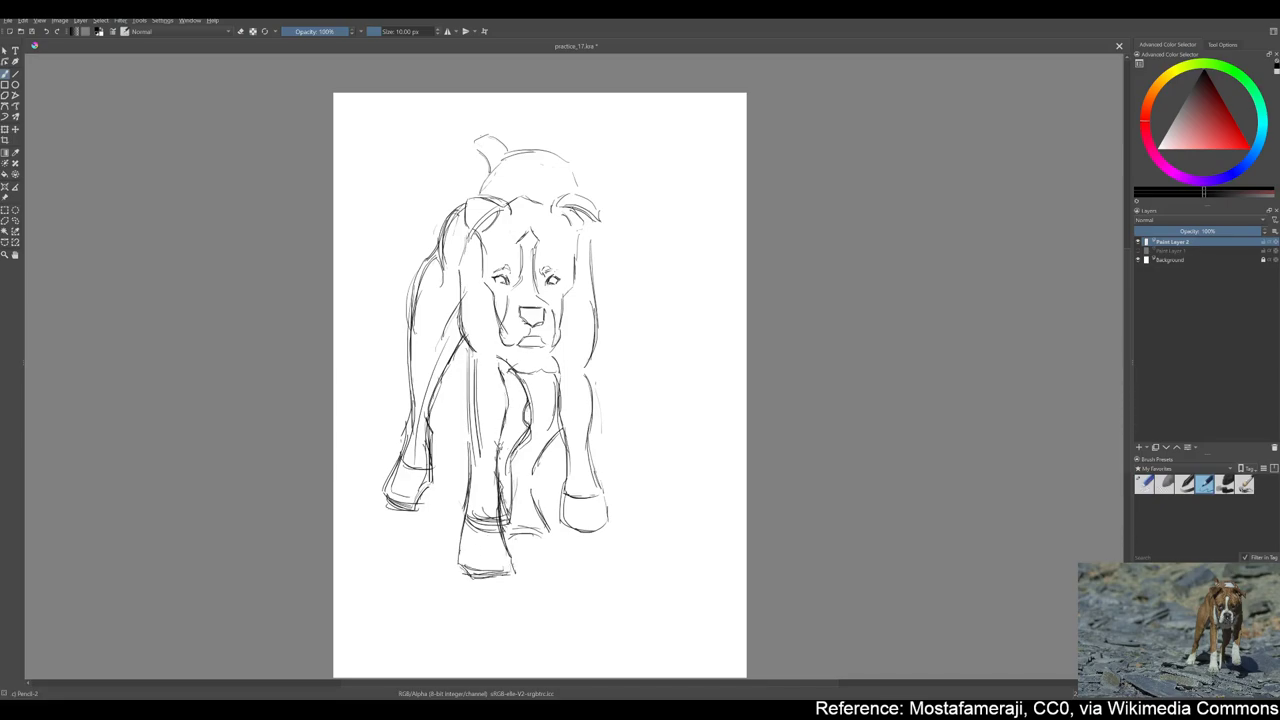
Erase the right front leg and redraw it wider, with a flatter paw
{"action": "key", "text": "e"}
{"action": "mouse_move", "coordinate": [585, 530]}
{"action": "left_mouse_down"}
{"action": "mouse_move", "coordinate": [595, 400]}
{"action": "mouse_move", "coordinate": [606, 490]}
{"action": "left_mouse_up"}
{"action": "right_click", "coordinate": [602, 390]}
{"action": "key", "text": "e"}
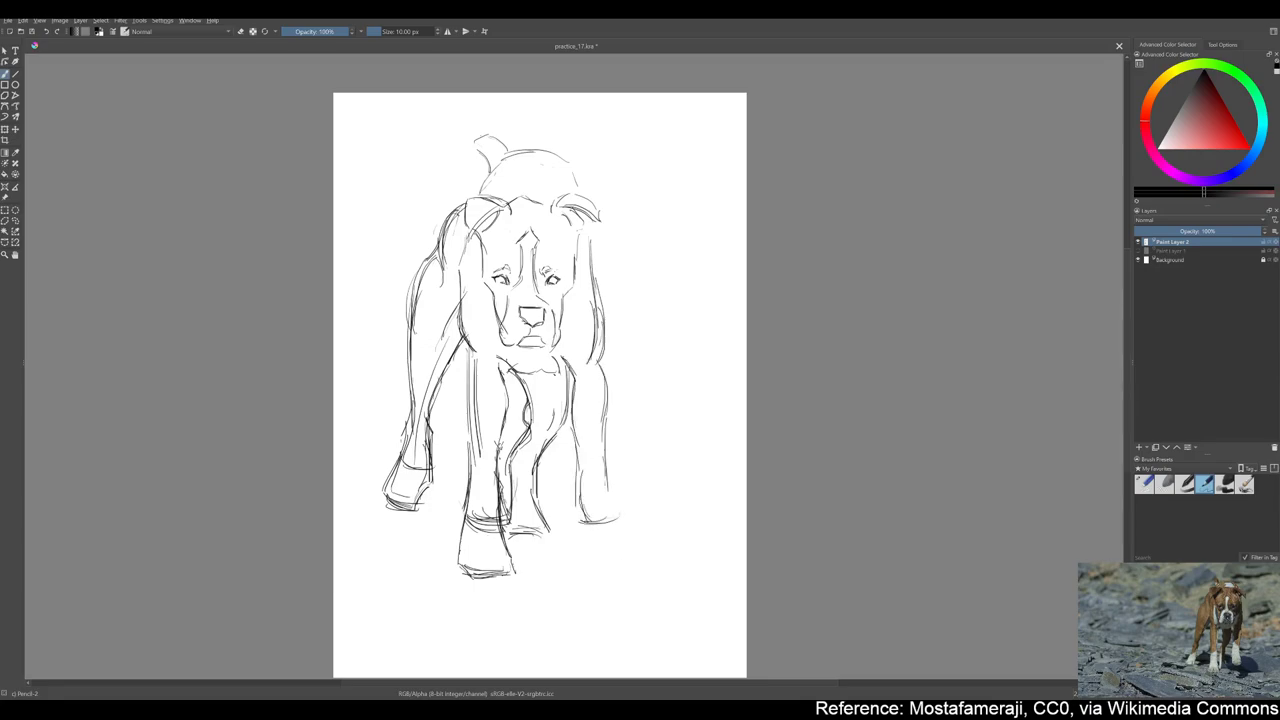
{"action": "left_click_drag", "start_coordinate": [604, 412], "coordinate": [580, 520]}
{"action": "left_click_drag", "start_coordinate": [572, 442], "coordinate": [576, 514]}
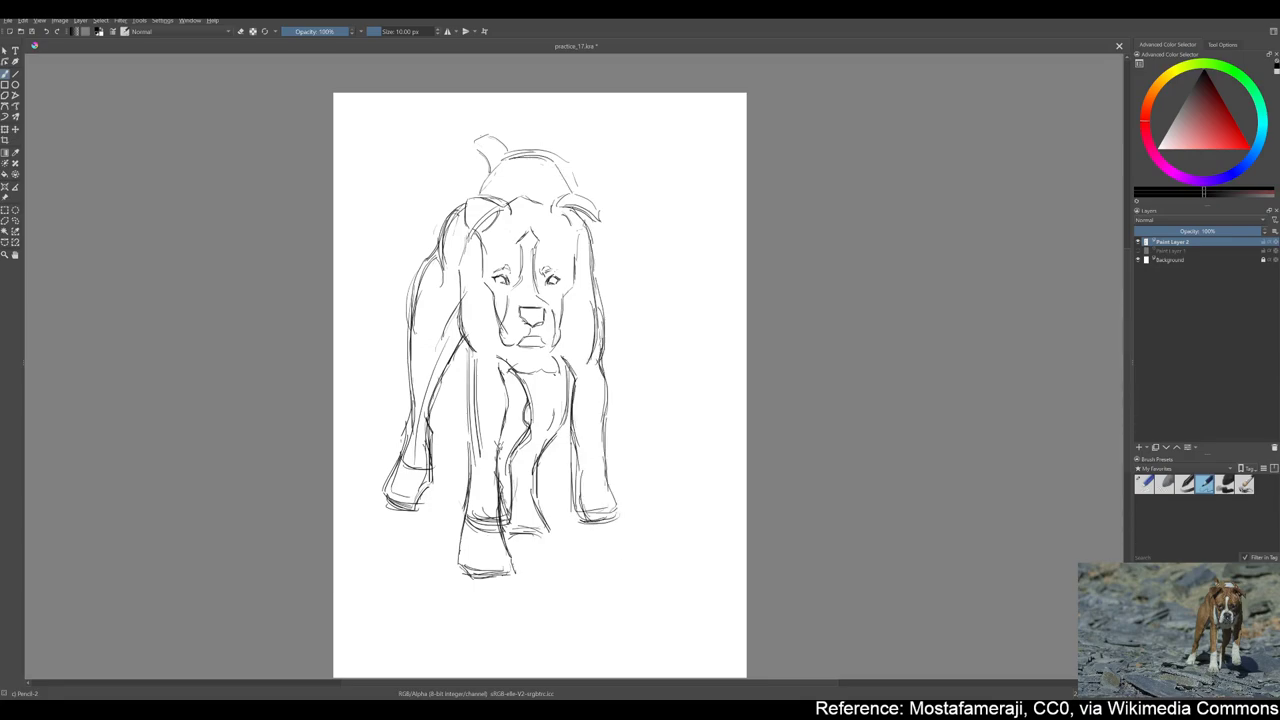
Redraw the arch of the back slightly lower and erase the old back line
{"action": "left_click_drag", "start_coordinate": [478, 195], "coordinate": [575, 188]}
{"action": "key", "text": "e"}
{"action": "left_click_drag", "start_coordinate": [517, 152], "coordinate": [562, 155]}
{"action": "key", "text": "e"}
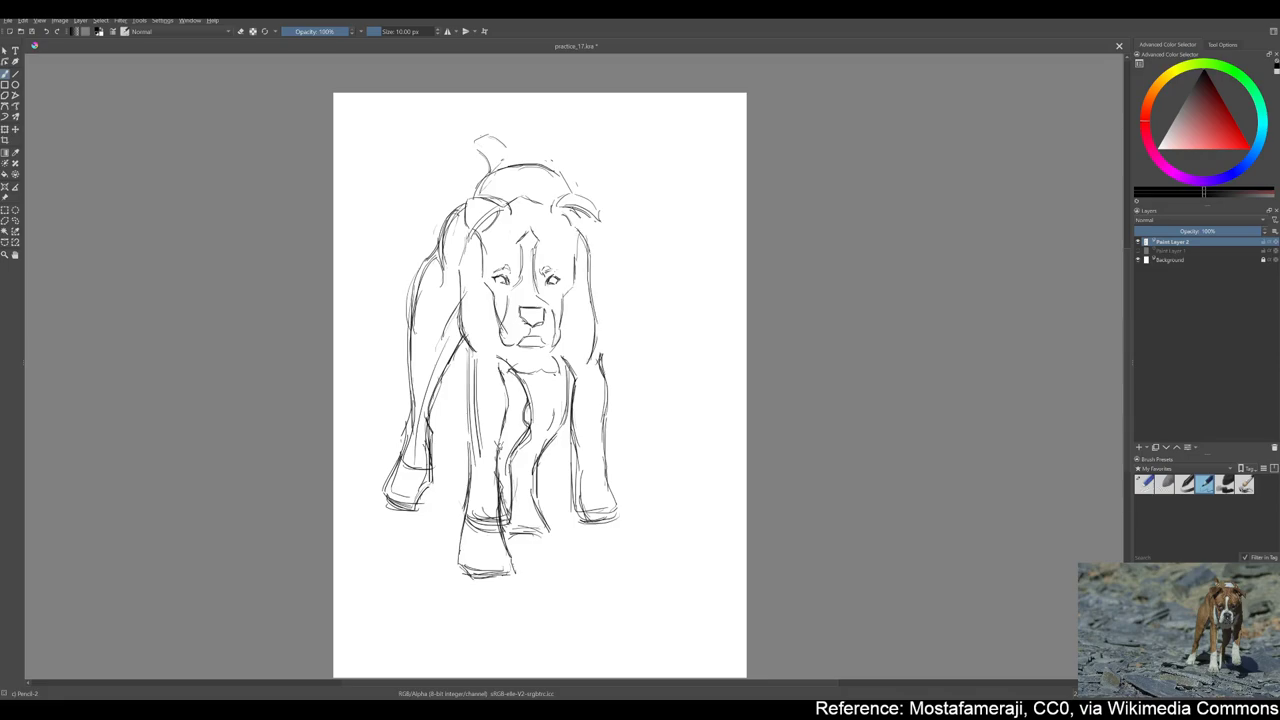
Rework the chest and right shoulder lines, and redraw the outer edge of the right front leg further inward
{"action": "right_click", "coordinate": [571, 391]}
{"action": "right_click", "coordinate": [571, 391]}
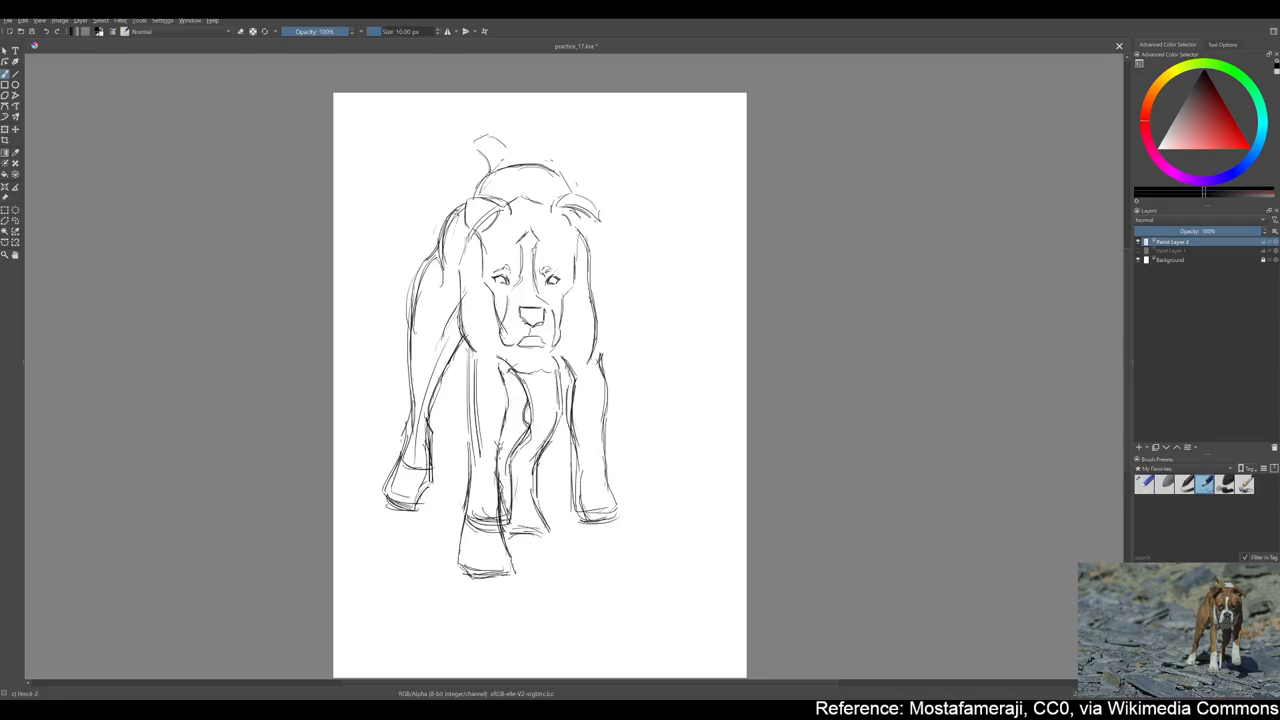
{"action": "right_click", "coordinate": [592, 351]}
{"action": "right_click", "coordinate": [592, 351]}
{"action": "key", "text": "e"}
{"action": "left_click_drag", "start_coordinate": [604, 330], "coordinate": [600, 428]}
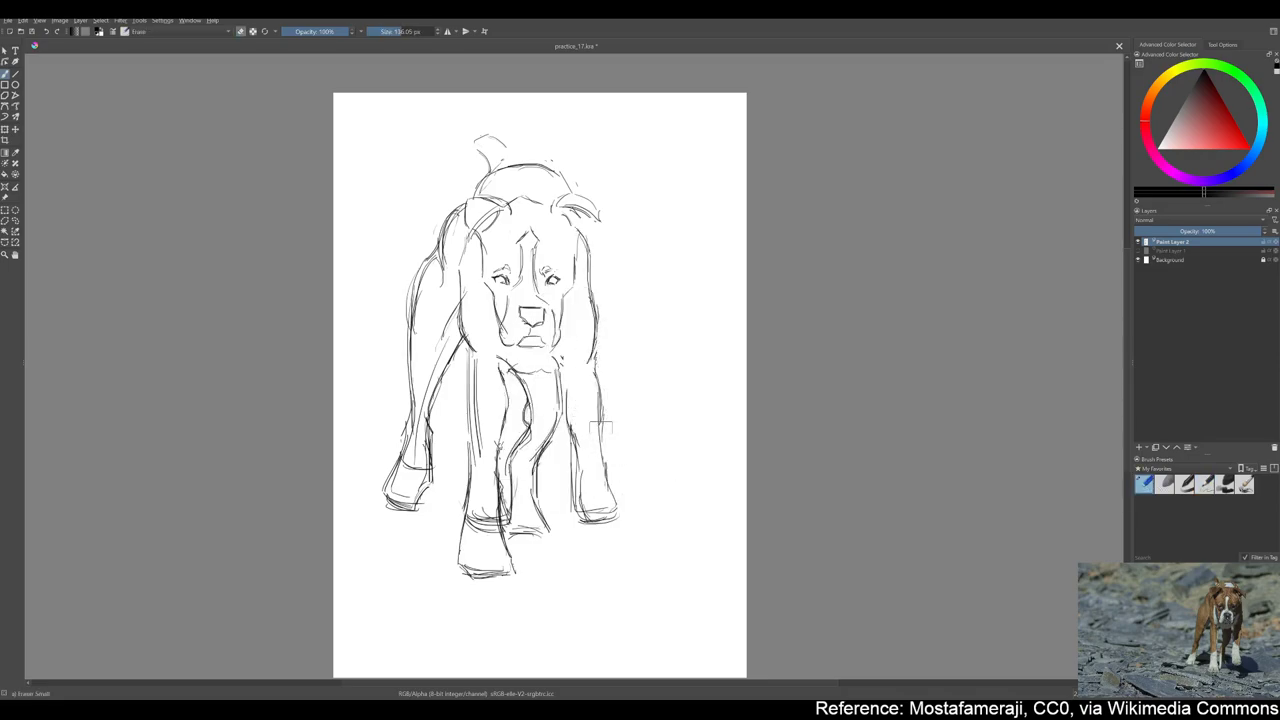
{"action": "key", "text": "e"}
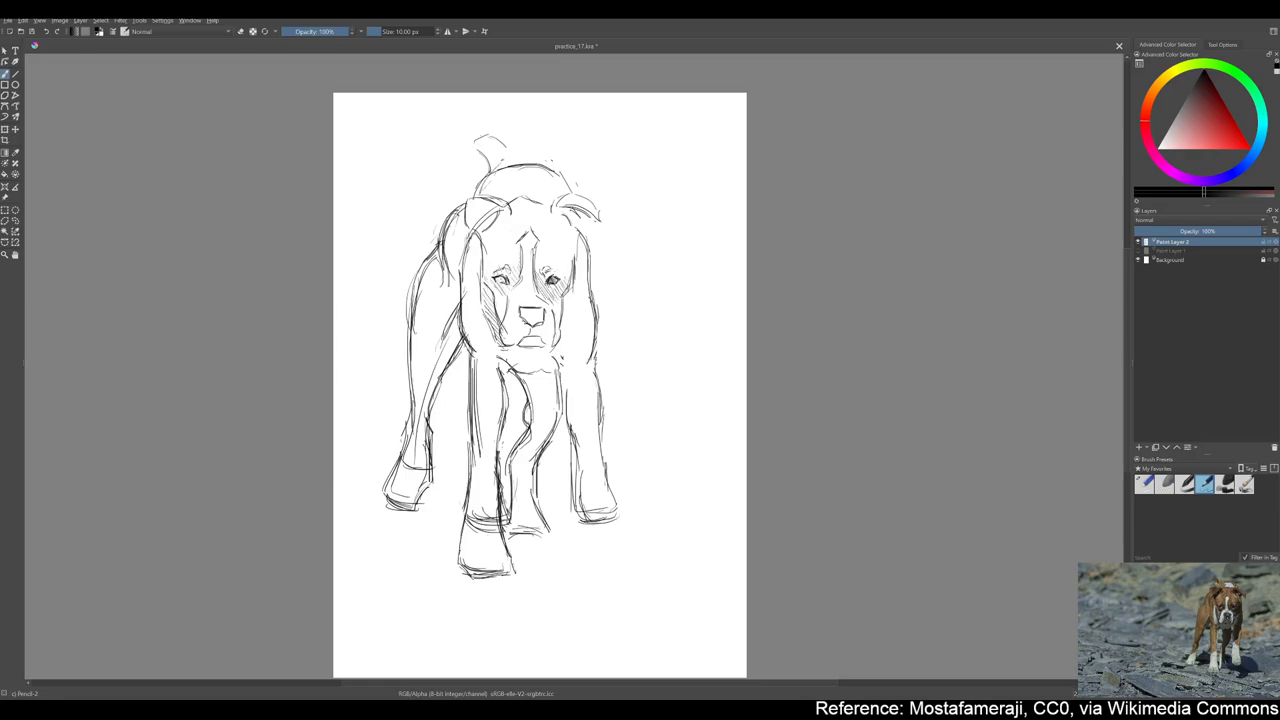
Hatch the area beside the right cheek, the ears and the shadow under the chin
{"action": "left_click_drag", "start_coordinate": [586, 252], "coordinate": [570, 304]}
{"action": "left_click_drag", "start_coordinate": [552, 206], "coordinate": [596, 216]}
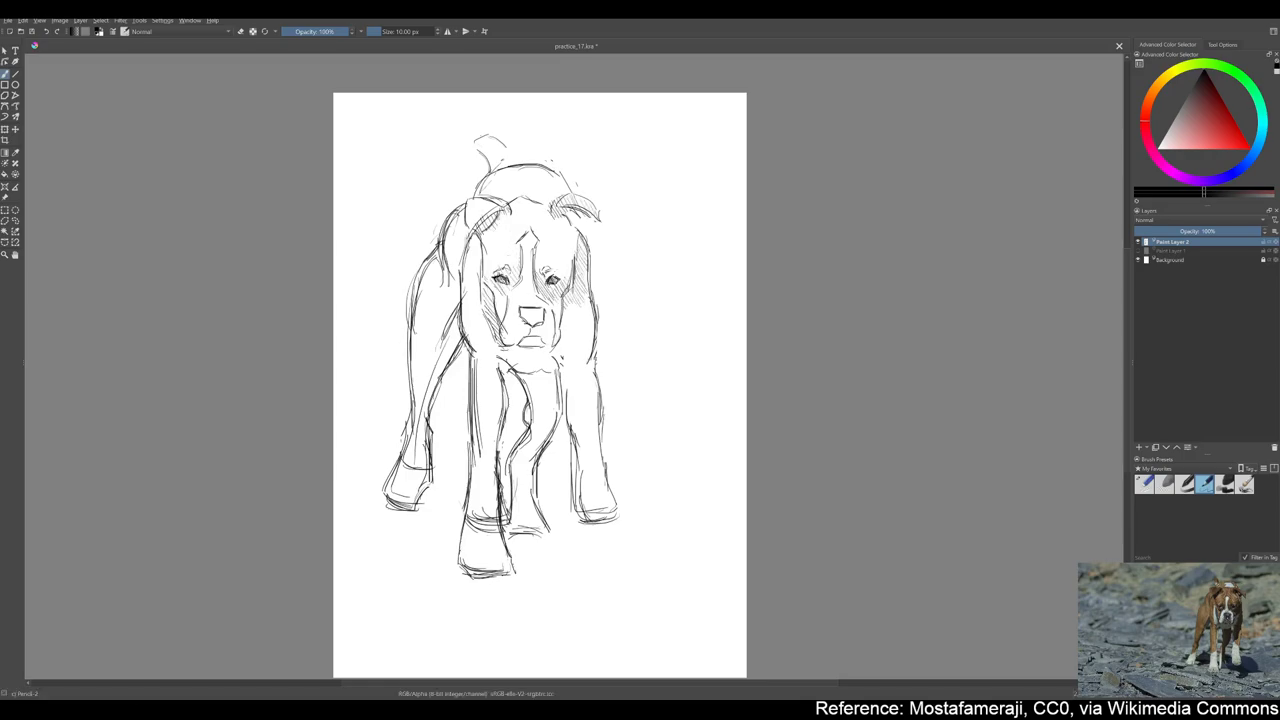
{"action": "left_click_drag", "start_coordinate": [500, 346], "coordinate": [538, 372]}
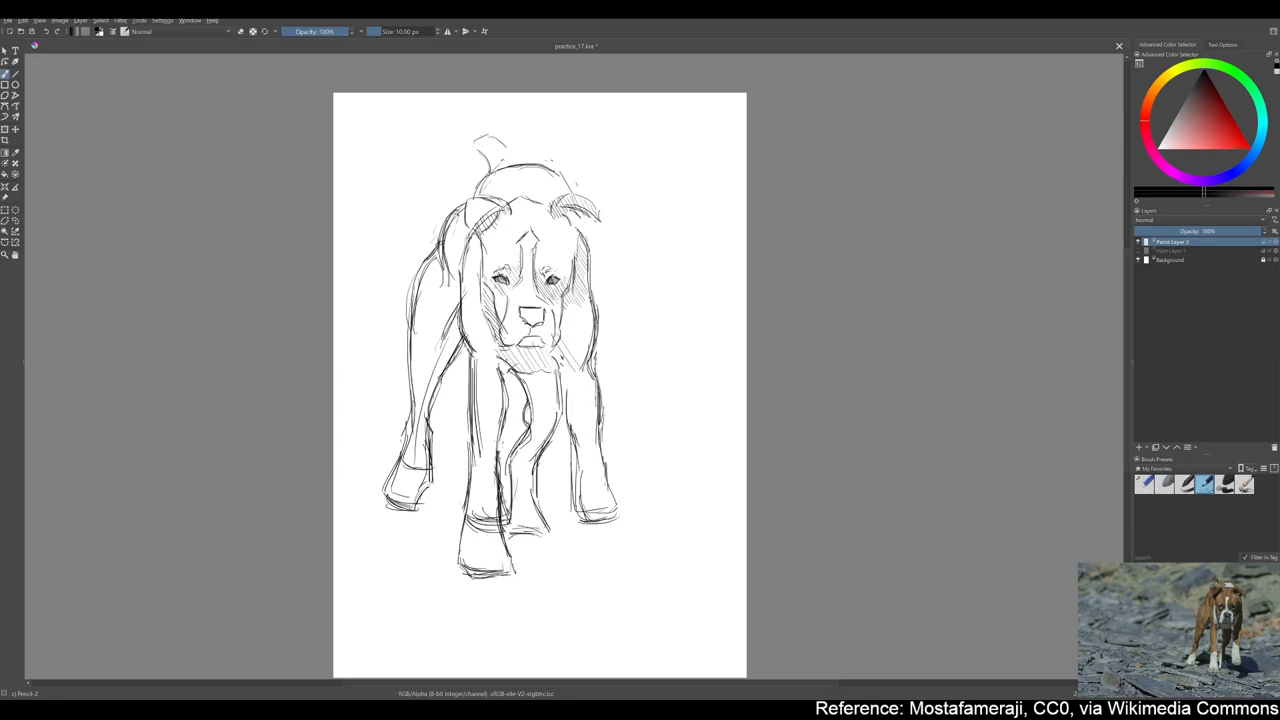
Hatch shading over the right shoulder, both hind legs and the upper right front leg
{"action": "left_click_drag", "start_coordinate": [592, 300], "coordinate": [564, 358]}
{"action": "mouse_move", "coordinate": [462, 328]}
{"action": "left_mouse_down"}
{"action": "mouse_move", "coordinate": [438, 372]}
{"action": "mouse_move", "coordinate": [452, 336]}
{"action": "left_mouse_up"}
{"action": "left_click_drag", "start_coordinate": [560, 402], "coordinate": [516, 528]}
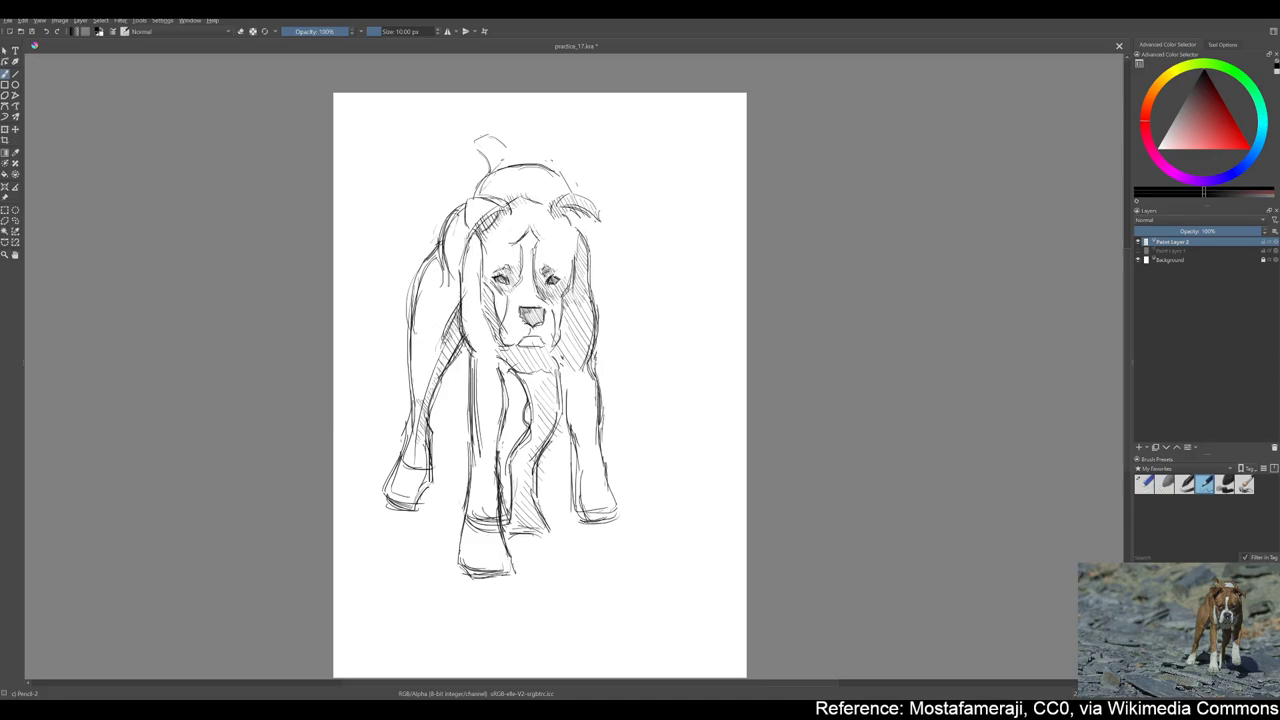
{"action": "mouse_move", "coordinate": [558, 372]}
{"action": "left_mouse_down"}
{"action": "mouse_move", "coordinate": [522, 396]}
{"action": "mouse_move", "coordinate": [526, 438]}
{"action": "mouse_move", "coordinate": [552, 400]}
{"action": "left_mouse_up"}
{"action": "left_click_drag", "start_coordinate": [540, 474], "coordinate": [516, 528]}
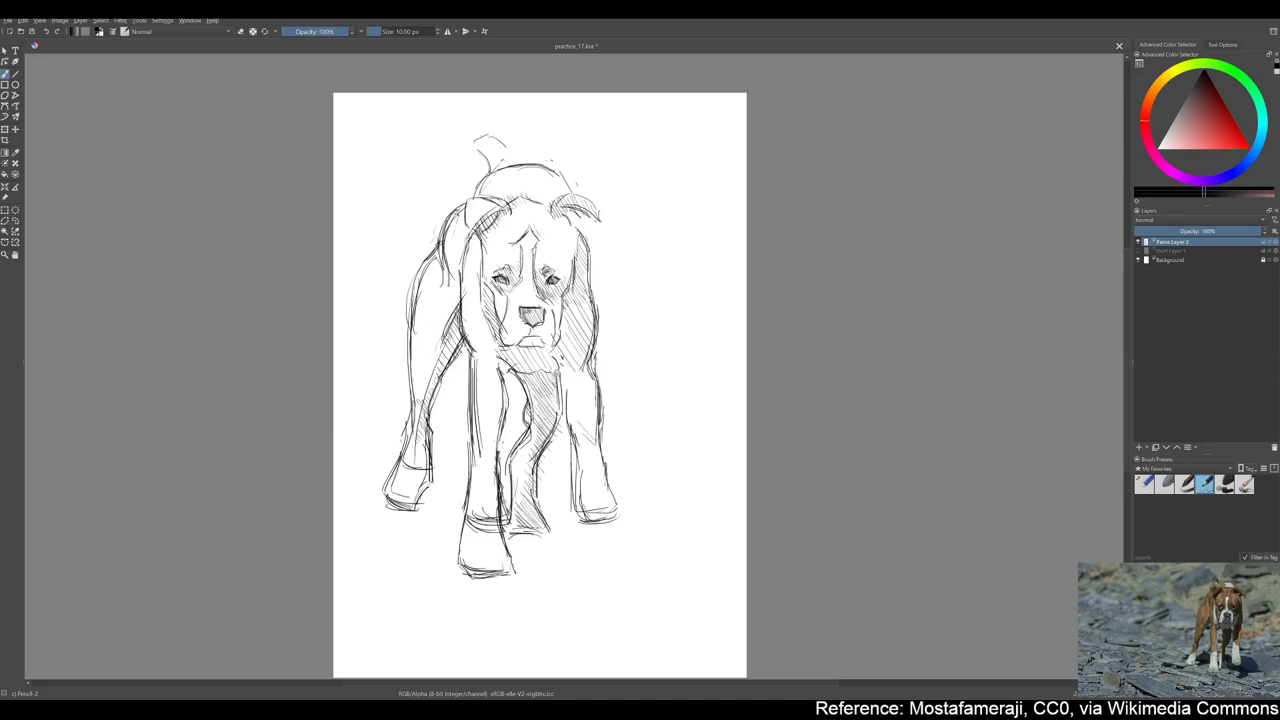
{"action": "left_click_drag", "start_coordinate": [602, 368], "coordinate": [576, 398]}
{"action": "left_click_drag", "start_coordinate": [604, 402], "coordinate": [580, 438]}
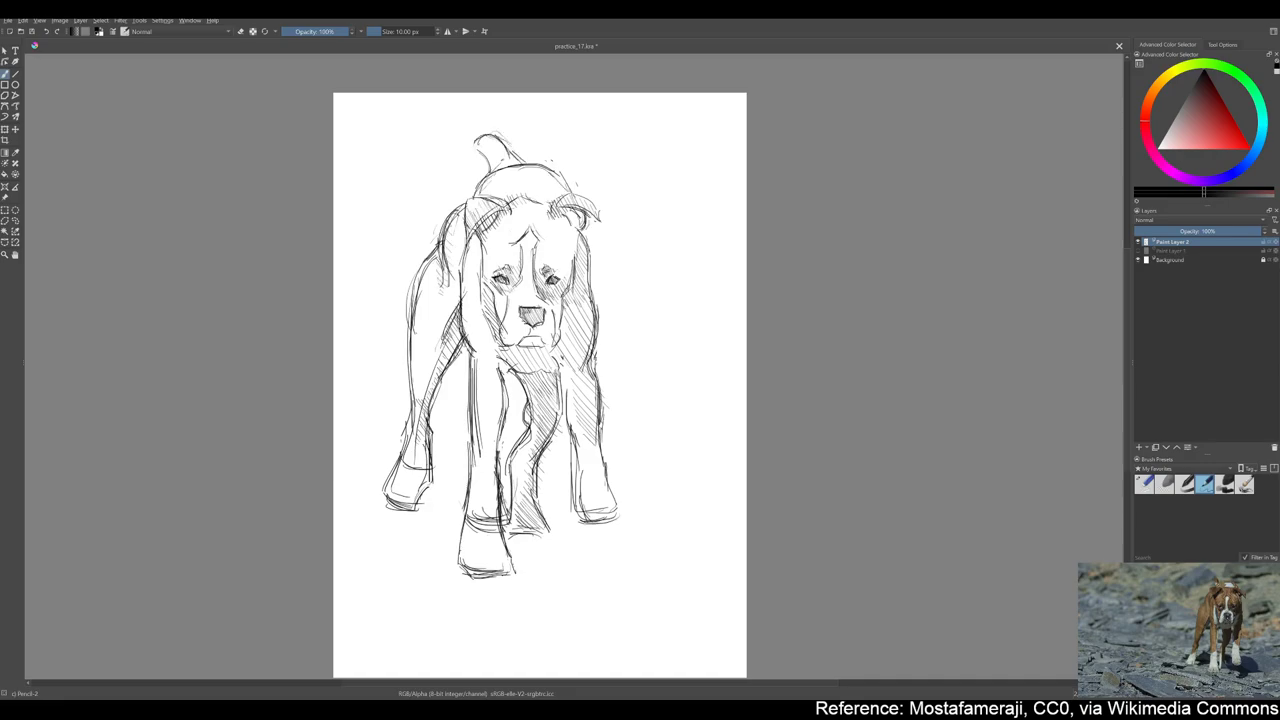
Cross-hatch the right shoulder and upper right front leg with strokes in the opposite direction
{"action": "left_click_drag", "start_coordinate": [540, 380], "coordinate": [516, 354]}
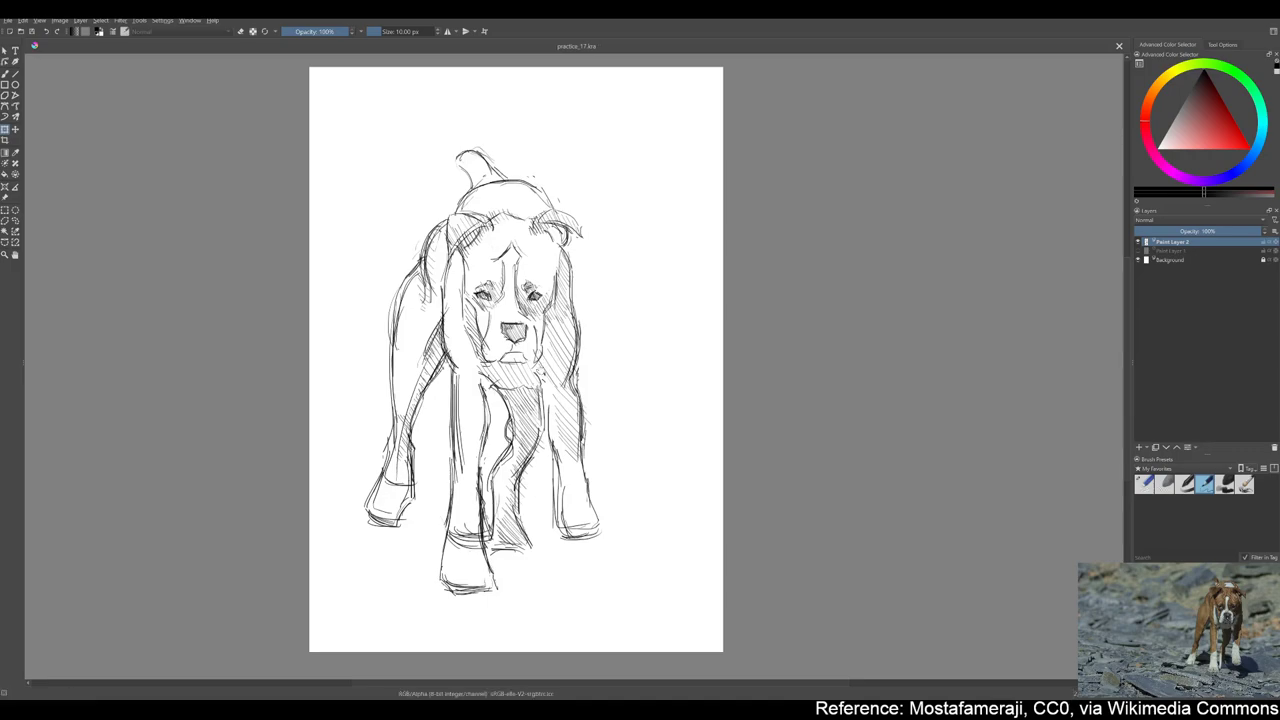
{"action": "left_click_drag", "start_coordinate": [550, 408], "coordinate": [578, 462]}
{"action": "left_click_drag", "start_coordinate": [554, 308], "coordinate": [578, 398]}
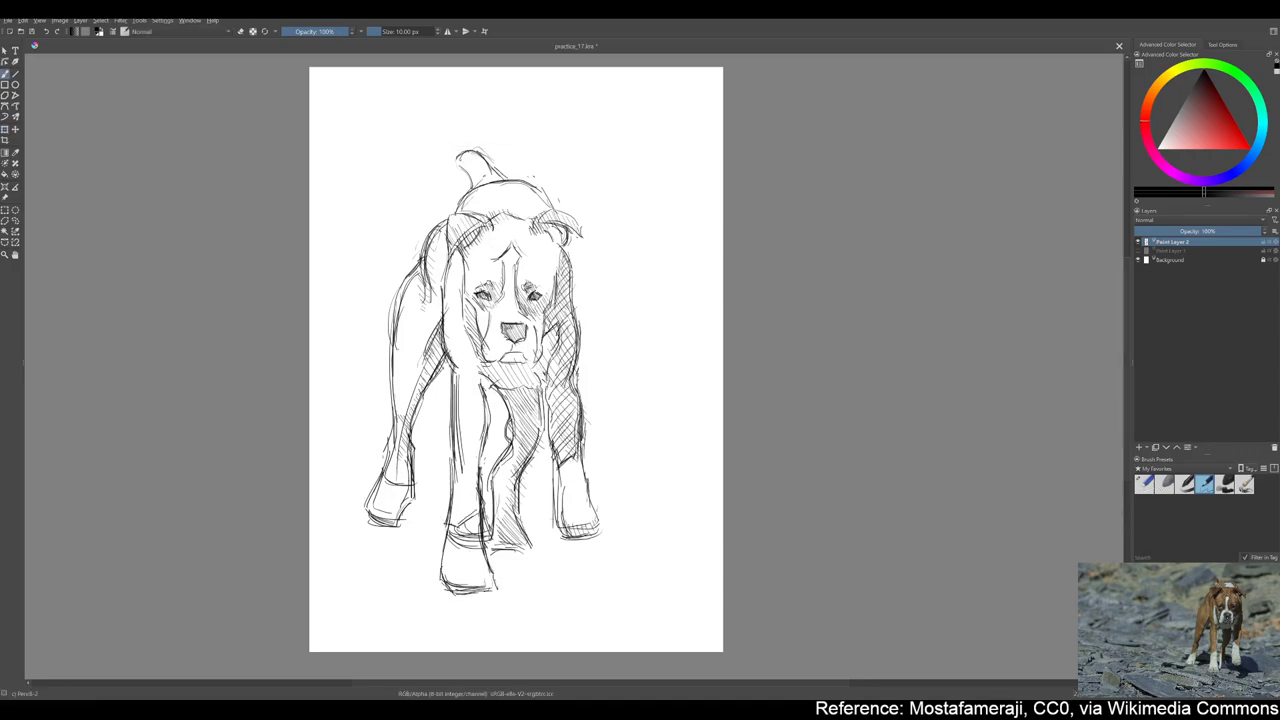
Cross-hatch the left shoulder and left front leg down to just above the paw
{"action": "mouse_move", "coordinate": [448, 262]}
{"action": "left_mouse_down"}
{"action": "mouse_move", "coordinate": [472, 370]}
{"action": "mouse_move", "coordinate": [472, 536]}
{"action": "left_mouse_up"}
{"action": "left_click_drag", "start_coordinate": [444, 244], "coordinate": [490, 400]}
{"action": "left_click_drag", "start_coordinate": [458, 400], "coordinate": [486, 496]}
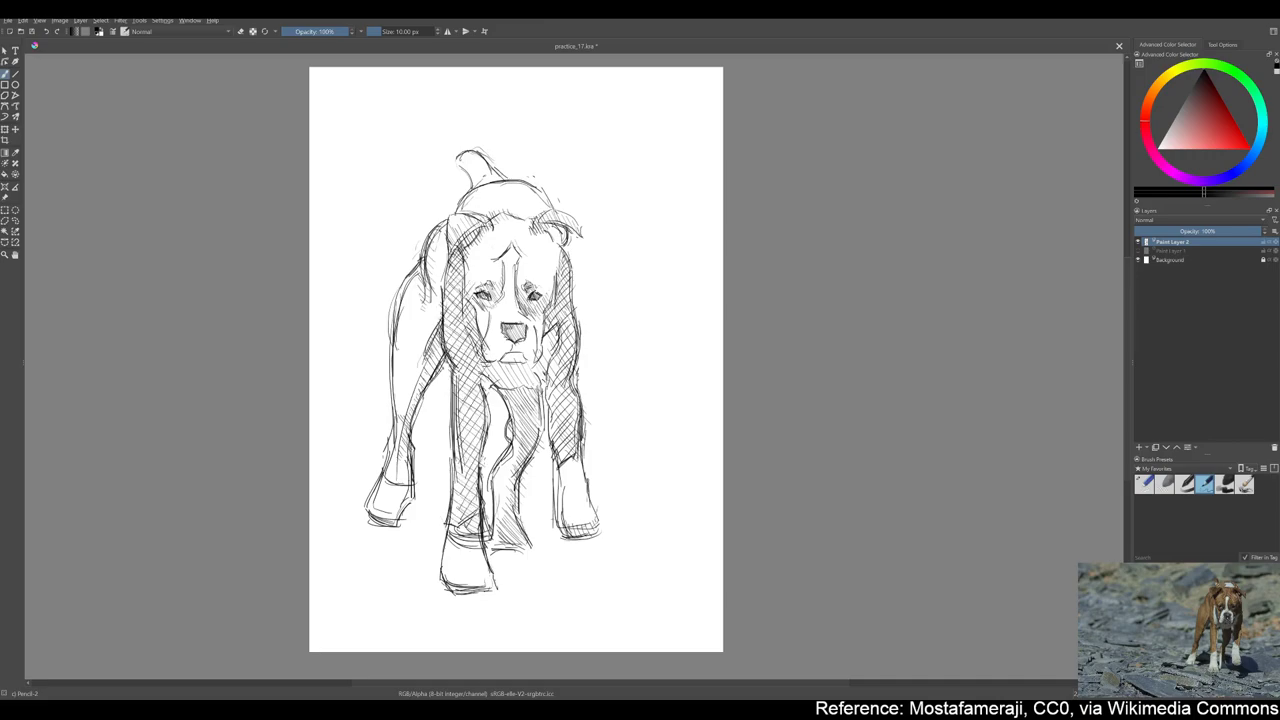
Choose the Charcoal Rock Soft brush preset and add a new paint layer above the sketch
{"action": "left_click_drag", "start_coordinate": [516, 360], "coordinate": [482, 358]}
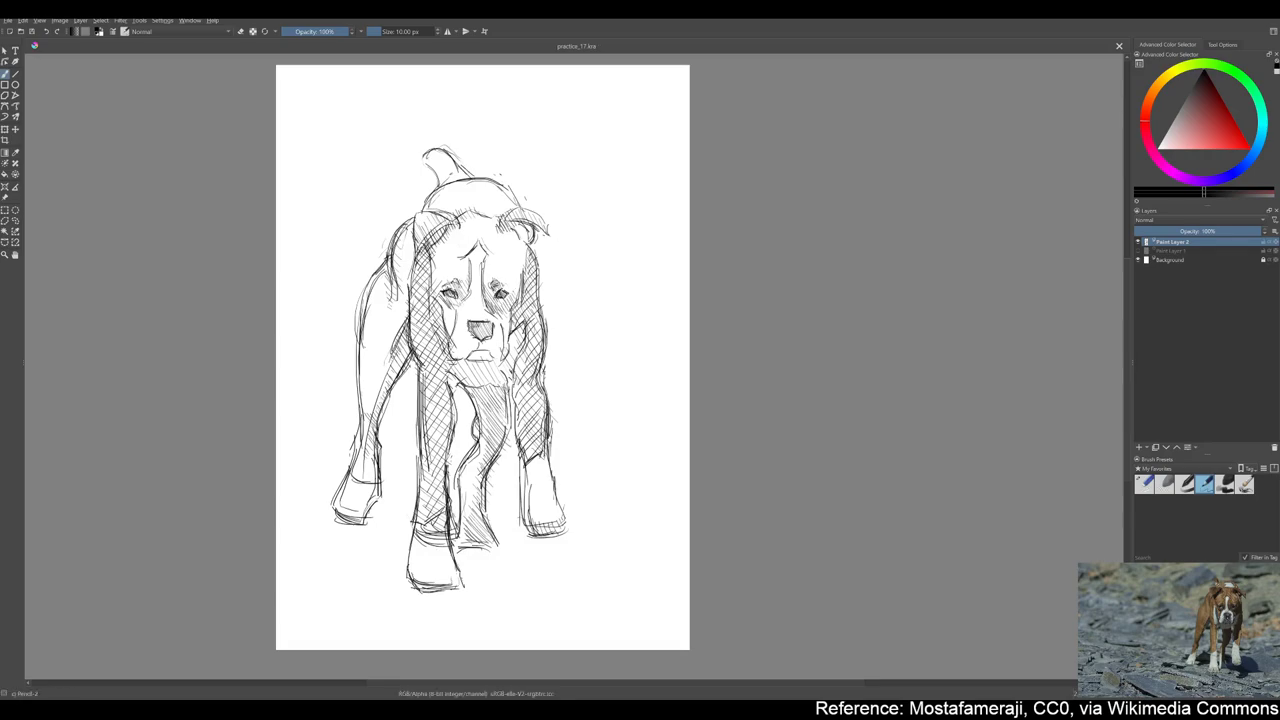
{"action": "left_click", "coordinate": [1224, 484]}
{"action": "key", "text": "Insert"}
Block in the dog's head, body and legs with broad black and dark grey charcoal strokes
{"action": "left_click_drag", "start_coordinate": [426, 250], "coordinate": [436, 472]}
{"action": "left_click_drag", "start_coordinate": [440, 350], "coordinate": [500, 380]}
{"action": "left_click_drag", "start_coordinate": [430, 400], "coordinate": [435, 590]}
{"action": "mouse_move", "coordinate": [470, 385]}
{"action": "left_mouse_down"}
{"action": "mouse_move", "coordinate": [490, 455]}
{"action": "mouse_move", "coordinate": [480, 505]}
{"action": "left_mouse_up"}
{"action": "left_click_drag", "start_coordinate": [430, 340], "coordinate": [435, 485]}
{"action": "left_click_drag", "start_coordinate": [450, 245], "coordinate": [480, 370]}
{"action": "left_click_drag", "start_coordinate": [500, 210], "coordinate": [520, 350]}
{"action": "left_click_drag", "start_coordinate": [430, 215], "coordinate": [440, 345]}
{"action": "mouse_move", "coordinate": [400, 225]}
{"action": "left_mouse_down"}
{"action": "mouse_move", "coordinate": [408, 290]}
{"action": "mouse_move", "coordinate": [350, 520]}
{"action": "left_mouse_up"}
{"action": "left_click_drag", "start_coordinate": [478, 468], "coordinate": [480, 540]}
{"action": "left_click_drag", "start_coordinate": [520, 260], "coordinate": [540, 520]}
{"action": "left_click_drag", "start_coordinate": [540, 380], "coordinate": [545, 530]}
{"action": "left_click_drag", "start_coordinate": [460, 210], "coordinate": [510, 250]}
{"action": "left_click_drag", "start_coordinate": [420, 200], "coordinate": [515, 250]}
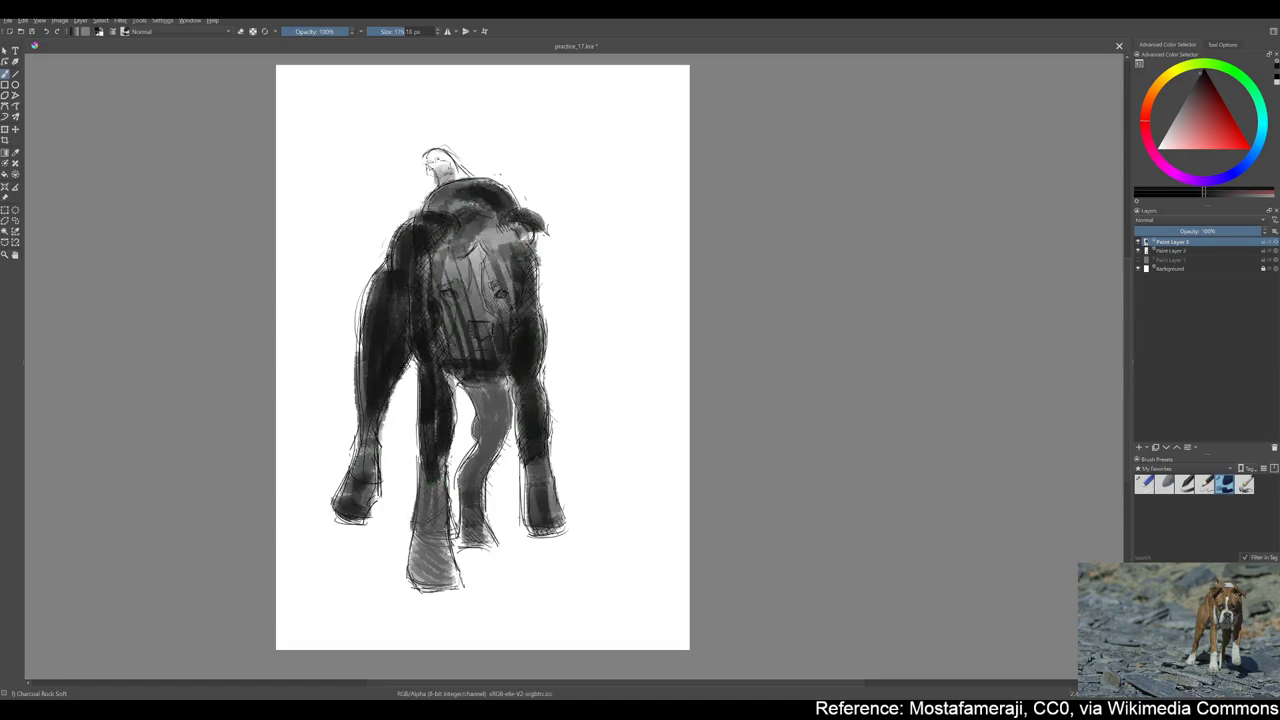
Paint the tail dark and add mid-grey tones over the hindquarters, ears and forehead
{"action": "left_click_drag", "start_coordinate": [425, 155], "coordinate": [480, 190]}
{"action": "mouse_move", "coordinate": [410, 230]}
{"action": "left_mouse_down"}
{"action": "mouse_move", "coordinate": [370, 330]}
{"action": "mouse_move", "coordinate": [375, 360]}
{"action": "left_mouse_up"}
{"action": "left_click_drag", "start_coordinate": [378, 410], "coordinate": [366, 468]}
{"action": "left_click_drag", "start_coordinate": [398, 278], "coordinate": [376, 320]}
{"action": "left_click_drag", "start_coordinate": [412, 244], "coordinate": [390, 316]}
{"action": "left_click_drag", "start_coordinate": [440, 212], "coordinate": [418, 246]}
{"action": "left_click_drag", "start_coordinate": [510, 208], "coordinate": [548, 234]}
{"action": "left_click_drag", "start_coordinate": [470, 226], "coordinate": [518, 260]}
Fill the Background layer with light grey and return to the top paint layer
{"action": "left_click", "coordinate": [1170, 268]}
{"action": "key", "text": "f"}
{"action": "left_click", "coordinate": [452, 314]}
{"action": "key", "text": "Page_Up"}
{"action": "key", "text": "Page_Up"}
{"action": "key", "text": "Page_Up"}
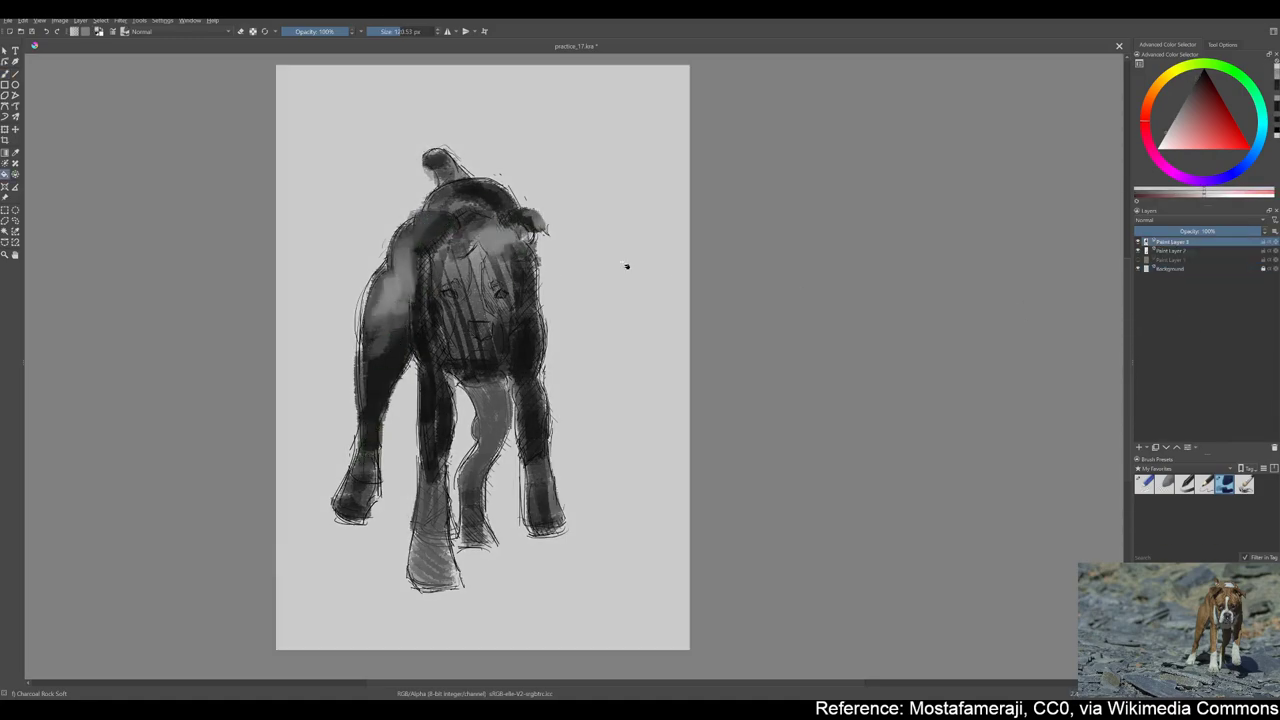
Paint the paws and lower legs in near-white tones using a smaller brush
{"action": "key", "text": "bracketleft"}
{"action": "mouse_move", "coordinate": [425, 585]}
{"action": "left_mouse_down"}
{"action": "mouse_move", "coordinate": [430, 515]}
{"action": "mouse_move", "coordinate": [412, 505]}
{"action": "mouse_move", "coordinate": [478, 545]}
{"action": "mouse_move", "coordinate": [540, 415]}
{"action": "left_mouse_up"}
{"action": "left_click_drag", "start_coordinate": [340, 470], "coordinate": [365, 512]}
{"action": "left_click_drag", "start_coordinate": [430, 300], "coordinate": [450, 355]}
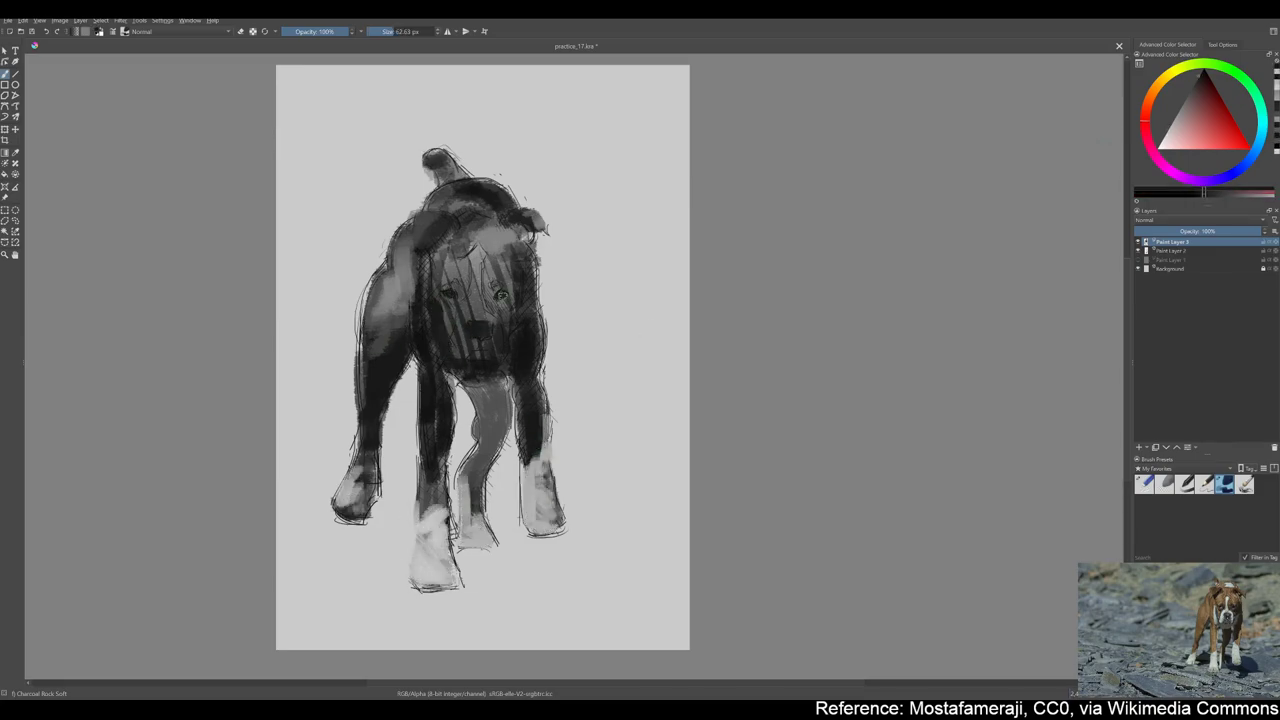
Darken the eyes and nose on the dog's face
{"action": "left_click_drag", "start_coordinate": [442, 280], "coordinate": [456, 289]}
{"action": "left_click_drag", "start_coordinate": [486, 282], "coordinate": [516, 294]}
{"action": "left_click_drag", "start_coordinate": [472, 306], "coordinate": [486, 318]}
{"action": "key", "text": "bracketleft"}
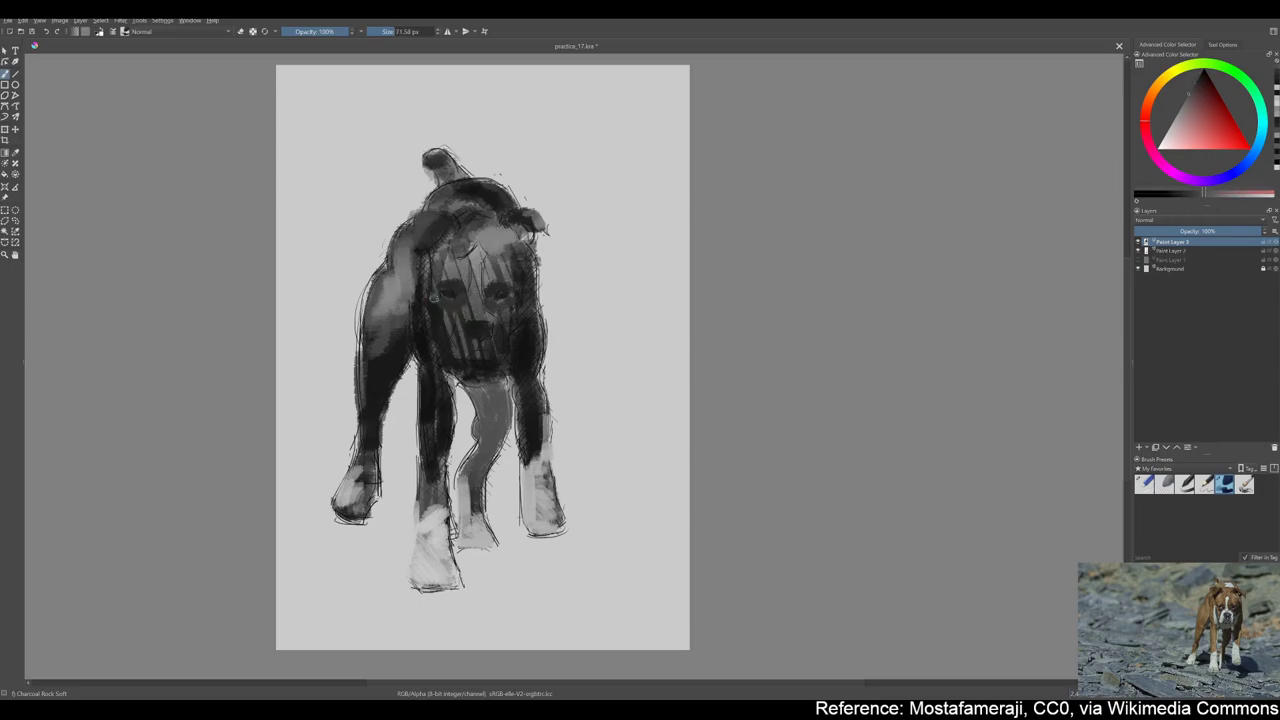
Model the face in lighter greys, painting the central blaze, muzzle and cheeks with progressively smaller brushes
{"action": "left_click_drag", "start_coordinate": [476, 270], "coordinate": [466, 322]}
{"action": "left_click_drag", "start_coordinate": [462, 334], "coordinate": [456, 362]}
{"action": "left_click_drag", "start_coordinate": [486, 312], "coordinate": [492, 356]}
{"action": "mouse_move", "coordinate": [490, 300]}
{"action": "left_mouse_down"}
{"action": "mouse_move", "coordinate": [530, 320]}
{"action": "mouse_move", "coordinate": [430, 405]}
{"action": "left_mouse_up"}
{"action": "key", "text": "bracketleft"}
{"action": "key", "text": "bracketright"}
{"action": "key", "text": "bracketleft"}
{"action": "key", "text": "bracketleft"}
{"action": "left_click", "coordinate": [436, 378], "text": "ctrl"}
{"action": "key", "text": "bracketleft"}
{"action": "key", "text": "bracketleft"}
{"action": "key", "text": "bracketleft"}
{"action": "key", "text": "bracketleft"}
{"action": "left_click", "coordinate": [447, 345], "text": "ctrl"}
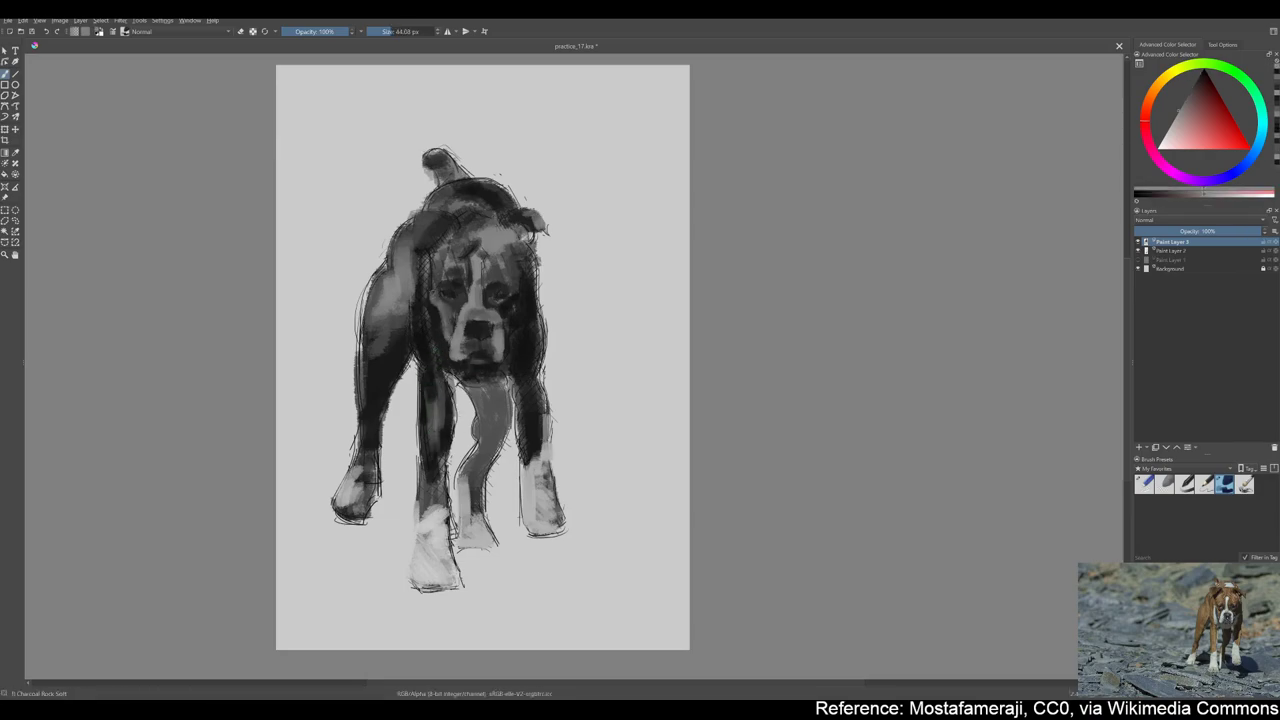
Paint a grey band around the jaw and neck, and a light edge inside the left front leg
{"action": "left_click_drag", "start_coordinate": [450, 315], "coordinate": [448, 460]}
{"action": "left_click", "coordinate": [445, 390], "text": "ctrl"}
{"action": "key", "text": "bracketright"}
{"action": "key", "text": "bracketright"}
{"action": "key", "text": "bracketright"}
{"action": "key", "text": "bracketright"}
{"action": "mouse_move", "coordinate": [460, 375]}
{"action": "left_mouse_down"}
{"action": "mouse_move", "coordinate": [524, 326]}
{"action": "mouse_move", "coordinate": [490, 365]}
{"action": "mouse_move", "coordinate": [515, 332]}
{"action": "left_mouse_up"}
{"action": "left_click", "coordinate": [495, 365], "text": "ctrl"}
{"action": "left_click", "coordinate": [440, 320], "text": "ctrl"}
{"action": "mouse_move", "coordinate": [432, 290]}
{"action": "left_mouse_down"}
{"action": "mouse_move", "coordinate": [440, 350]}
{"action": "mouse_move", "coordinate": [454, 360]}
{"action": "left_mouse_up"}
{"action": "key", "text": "bracketright"}
{"action": "key", "text": "bracketright"}
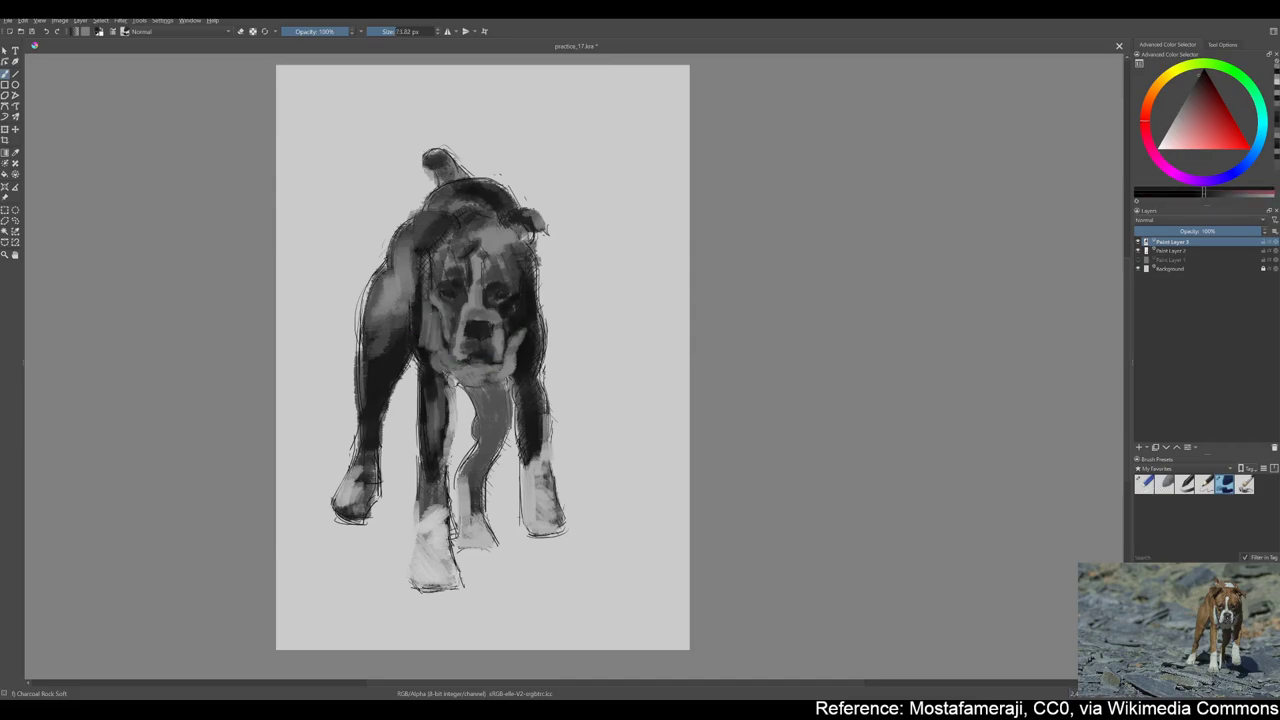
Darken the hip and thigh around the highlight with tones sampled from the flank
{"action": "left_click", "coordinate": [400, 300], "text": "ctrl"}
{"action": "mouse_move", "coordinate": [404, 265]}
{"action": "left_mouse_down"}
{"action": "mouse_move", "coordinate": [400, 330]}
{"action": "mouse_move", "coordinate": [385, 330]}
{"action": "left_mouse_up"}
{"action": "left_click", "coordinate": [395, 300], "text": "ctrl"}
Reshape both ears with dark sampled tones and a smaller brush, giving the right ear a folded tip
{"action": "key", "text": "bracketleft"}
{"action": "key", "text": "bracketleft"}
{"action": "key", "text": "bracketleft"}
{"action": "mouse_move", "coordinate": [405, 225]}
{"action": "left_mouse_down"}
{"action": "mouse_move", "coordinate": [450, 250]}
{"action": "mouse_move", "coordinate": [495, 250]}
{"action": "mouse_move", "coordinate": [441, 216]}
{"action": "left_mouse_up"}
{"action": "left_click", "coordinate": [455, 240], "text": "ctrl"}
{"action": "left_click", "coordinate": [440, 220], "text": "ctrl"}
{"action": "left_click", "coordinate": [545, 250], "text": "ctrl"}
{"action": "left_click", "coordinate": [540, 230], "text": "ctrl"}
{"action": "left_click_drag", "start_coordinate": [525, 238], "coordinate": [548, 208]}
{"action": "left_click", "coordinate": [535, 225], "text": "ctrl"}
{"action": "left_click", "coordinate": [528, 240], "text": "ctrl"}
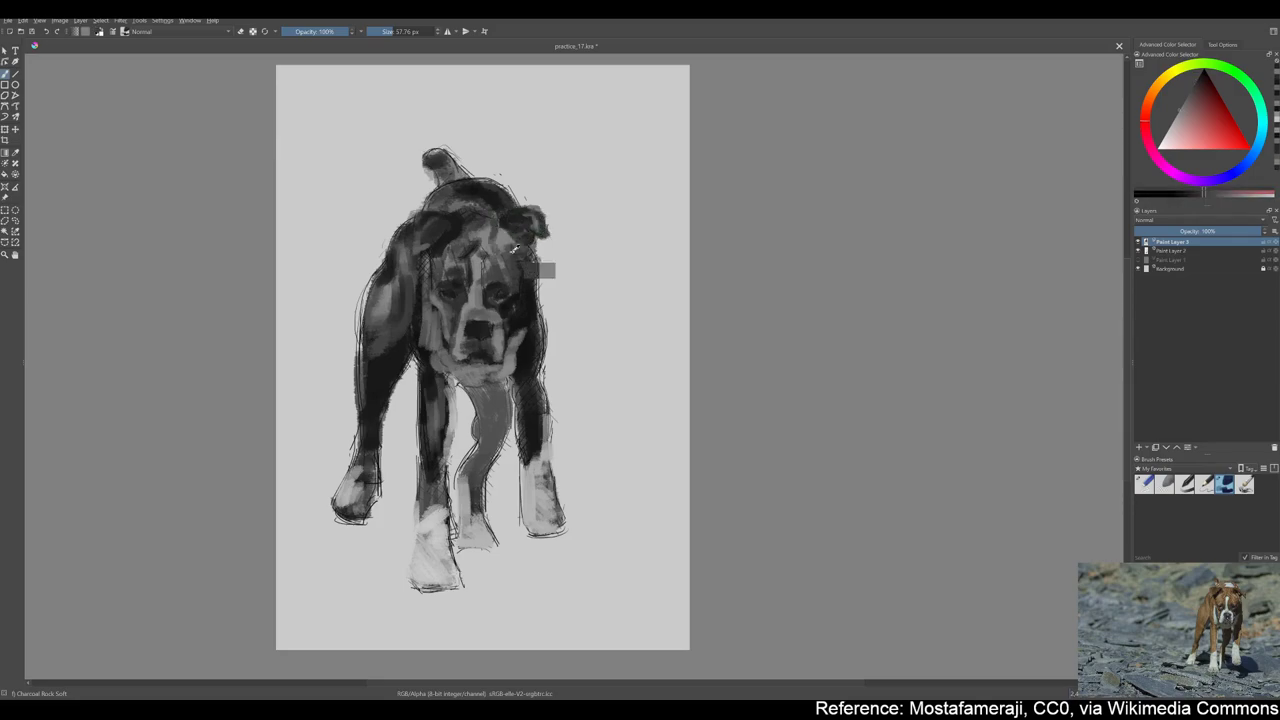
Darken the top of the head and the hind leg between the front legs, sampling greys from the figure
{"action": "key", "text": "bracketleft"}
{"action": "key", "text": "bracketleft"}
{"action": "key", "text": "bracketleft"}
{"action": "left_click", "coordinate": [480, 213], "text": "ctrl"}
{"action": "key", "text": "bracketright"}
{"action": "mouse_move", "coordinate": [492, 386]}
{"action": "left_mouse_down"}
{"action": "mouse_move", "coordinate": [504, 436]}
{"action": "mouse_move", "coordinate": [480, 545]}
{"action": "mouse_move", "coordinate": [477, 450]}
{"action": "mouse_move", "coordinate": [498, 411]}
{"action": "left_mouse_up"}
{"action": "left_click", "coordinate": [436, 400], "text": "ctrl"}
{"action": "left_click", "coordinate": [428, 385], "text": "ctrl"}
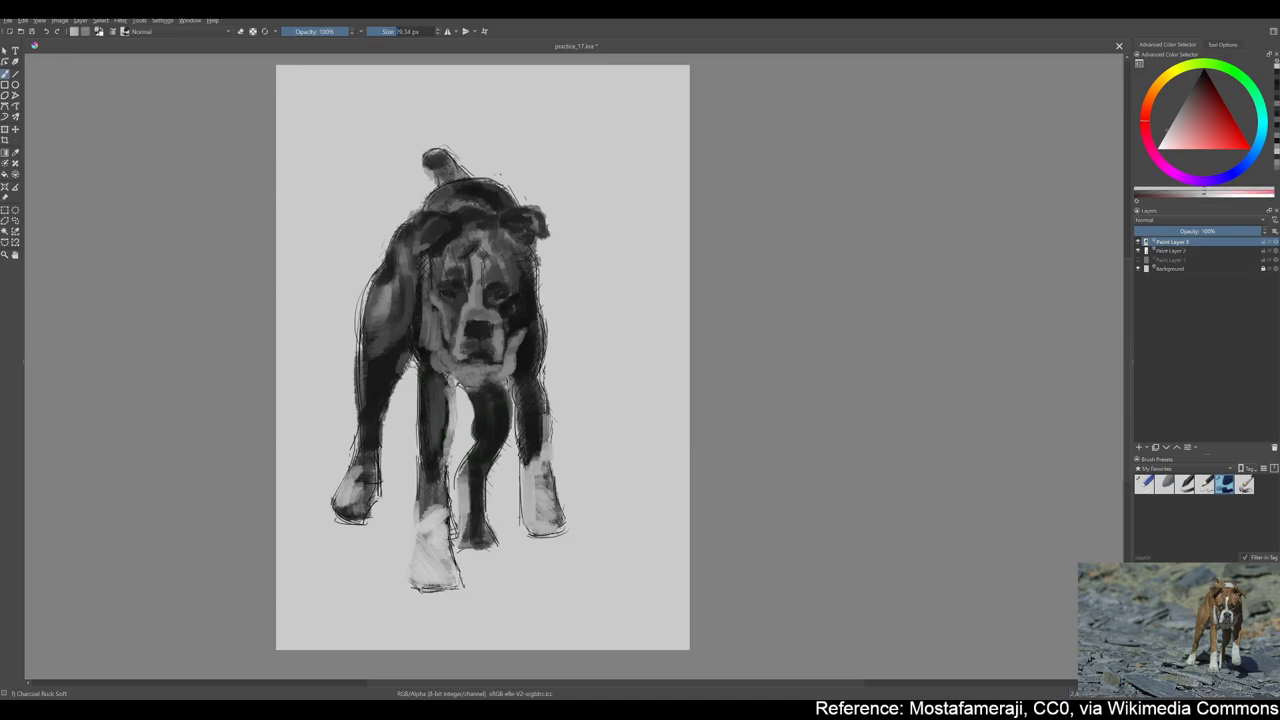
Repaint the lower part of the outer hind leg and its pale paw using sampled greys and a larger brush
{"action": "left_click", "coordinate": [392, 362], "text": "ctrl"}
{"action": "left_click", "coordinate": [390, 348], "text": "ctrl"}
{"action": "key", "text": "bracketright"}
{"action": "key", "text": "bracketright"}
{"action": "mouse_move", "coordinate": [385, 365]}
{"action": "left_mouse_down"}
{"action": "mouse_move", "coordinate": [420, 400]}
{"action": "mouse_move", "coordinate": [370, 520]}
{"action": "left_mouse_up"}
{"action": "left_click", "coordinate": [395, 420], "text": "ctrl"}
{"action": "left_click", "coordinate": [350, 465], "text": "ctrl"}
{"action": "left_click_drag", "start_coordinate": [345, 455], "coordinate": [350, 520]}
Tidy the outer edge of the flank and outer hind leg, painting over the loose sketch lines with sampled tones
{"action": "left_click", "coordinate": [360, 300], "text": "ctrl"}
{"action": "mouse_move", "coordinate": [360, 290]}
{"action": "left_mouse_down"}
{"action": "mouse_move", "coordinate": [343, 349]}
{"action": "mouse_move", "coordinate": [365, 415]}
{"action": "left_mouse_up"}
{"action": "left_click", "coordinate": [355, 360], "text": "ctrl"}
{"action": "left_click", "coordinate": [365, 370], "text": "ctrl"}
{"action": "left_click", "coordinate": [369, 402], "text": "ctrl"}
{"action": "key", "text": "bracketleft"}
{"action": "key", "text": "bracketleft"}
{"action": "key", "text": "bracketleft"}
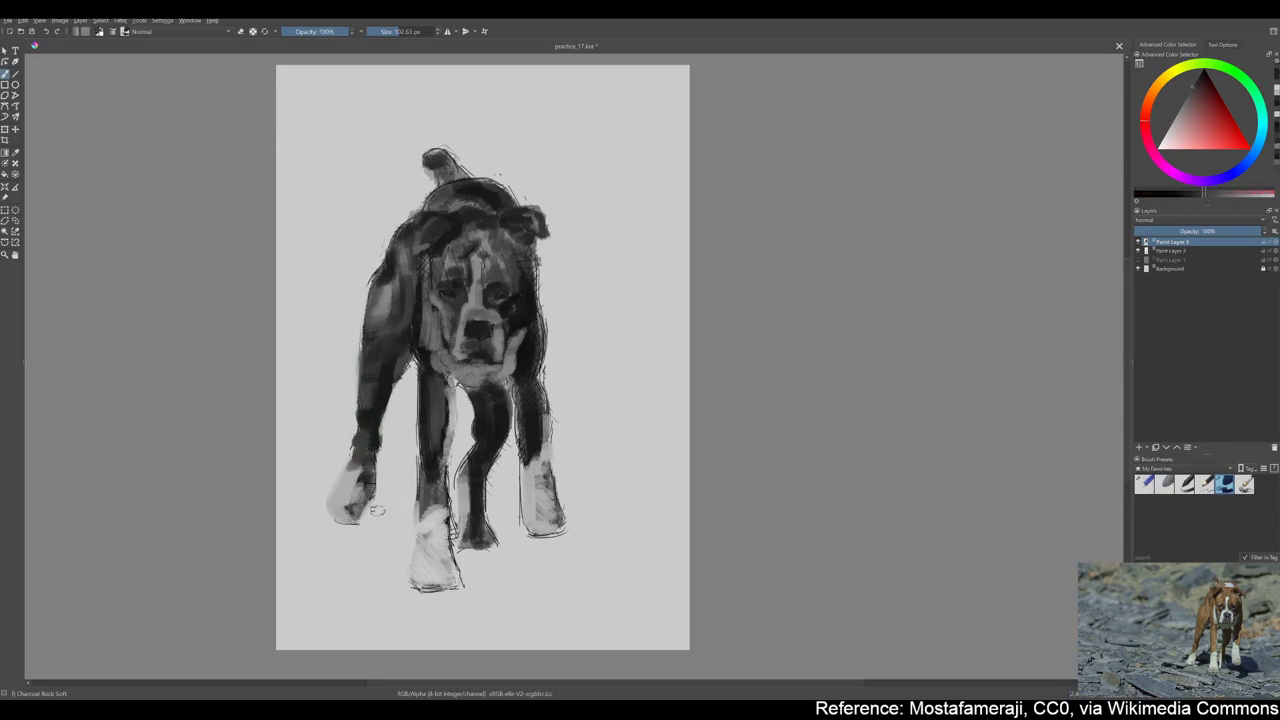
Add mid-grey strokes across the flank and outer hind leg, and cover the paw's dark patch with light grey
{"action": "left_click", "coordinate": [405, 288], "text": "ctrl"}
{"action": "mouse_move", "coordinate": [400, 250]}
{"action": "left_mouse_down"}
{"action": "mouse_move", "coordinate": [405, 310]}
{"action": "mouse_move", "coordinate": [340, 460]}
{"action": "mouse_move", "coordinate": [365, 470]}
{"action": "left_mouse_up"}
{"action": "left_click", "coordinate": [385, 395], "text": "ctrl"}
{"action": "key", "text": "bracketleft"}
{"action": "left_click", "coordinate": [380, 385], "text": "ctrl"}
{"action": "left_click", "coordinate": [345, 440], "text": "ctrl"}
{"action": "left_click", "coordinate": [350, 490], "text": "ctrl"}
{"action": "key", "text": "bracketright"}
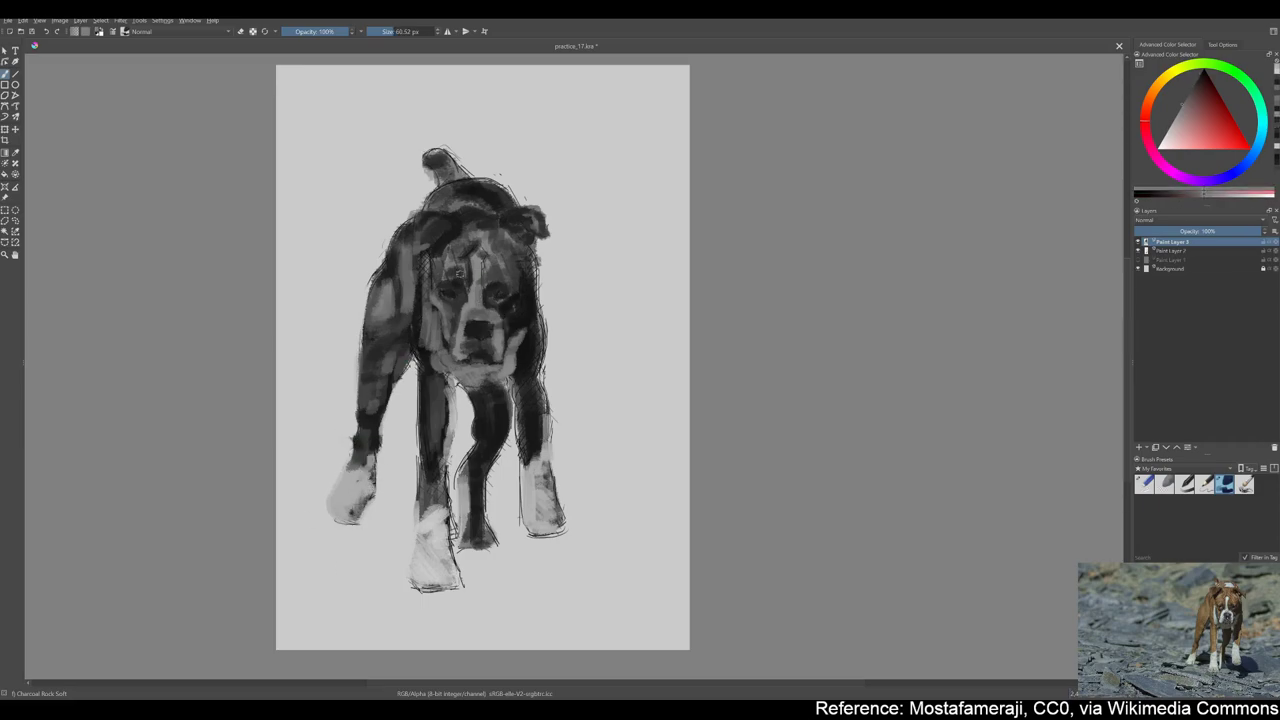
Fill the forehead beside the white blaze with mid-grey and deepen the eye area using a smaller brush
{"action": "left_click", "coordinate": [505, 250], "text": "ctrl"}
{"action": "mouse_move", "coordinate": [474, 245]}
{"action": "left_mouse_down"}
{"action": "mouse_move", "coordinate": [482, 292]}
{"action": "mouse_move", "coordinate": [465, 305]}
{"action": "left_mouse_up"}
{"action": "left_click", "coordinate": [518, 310], "text": "ctrl"}
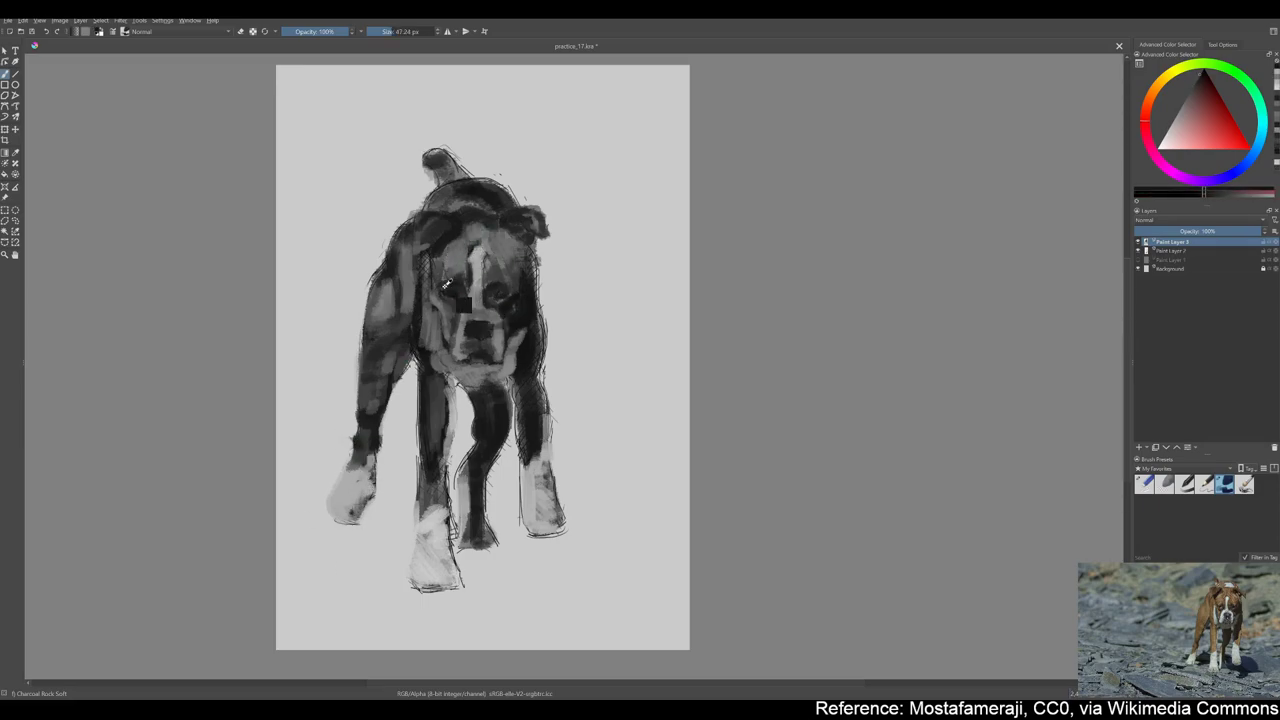
{"action": "left_click", "coordinate": [470, 300], "text": "ctrl"}
{"action": "left_click", "coordinate": [480, 320], "text": "ctrl"}
{"action": "key", "text": "bracketleft"}
{"action": "key", "text": "bracketleft"}
{"action": "key", "text": "bracketleft"}
{"action": "key", "text": "bracketleft"}
{"action": "key", "text": "bracketleft"}
Add a new paint layer and define the brows, nose and mouth in dark tones, with a light highlight on the nose
{"action": "key", "text": "Insert"}
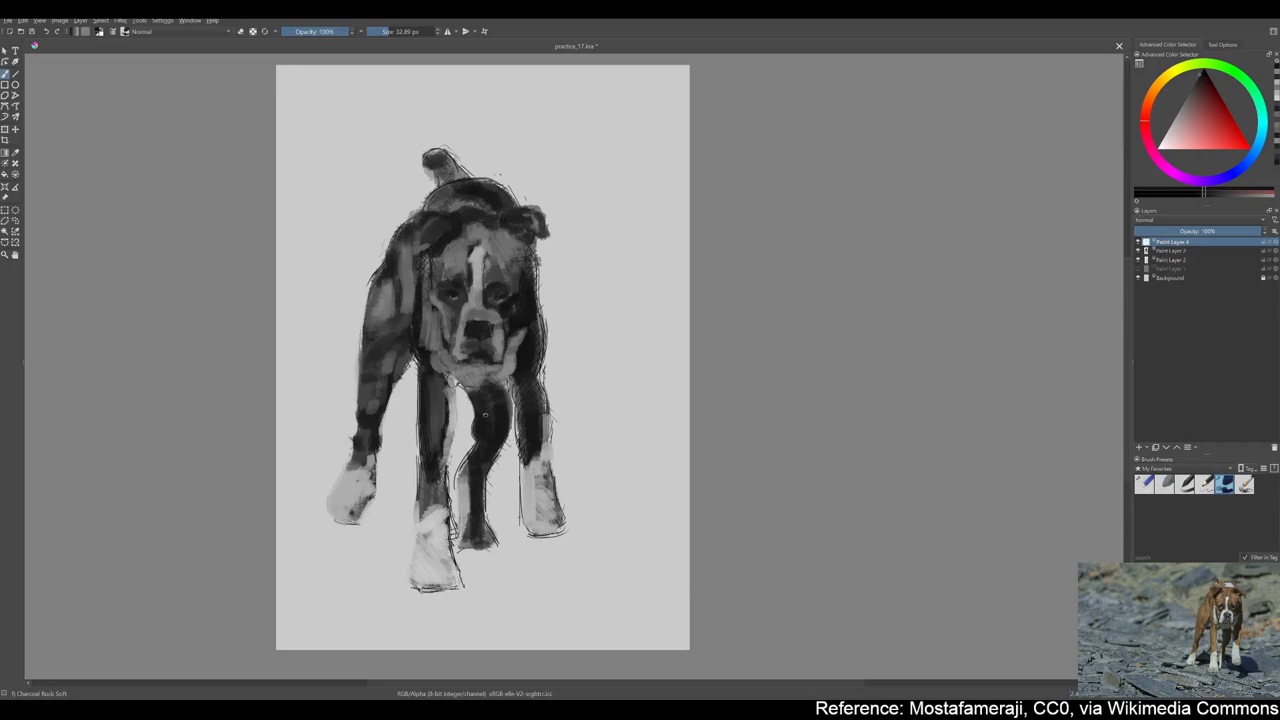
{"action": "scroll", "coordinate": [533, 367], "scroll_direction": "up", "scroll_amount": 5}
{"action": "key", "text": "bracketleft"}
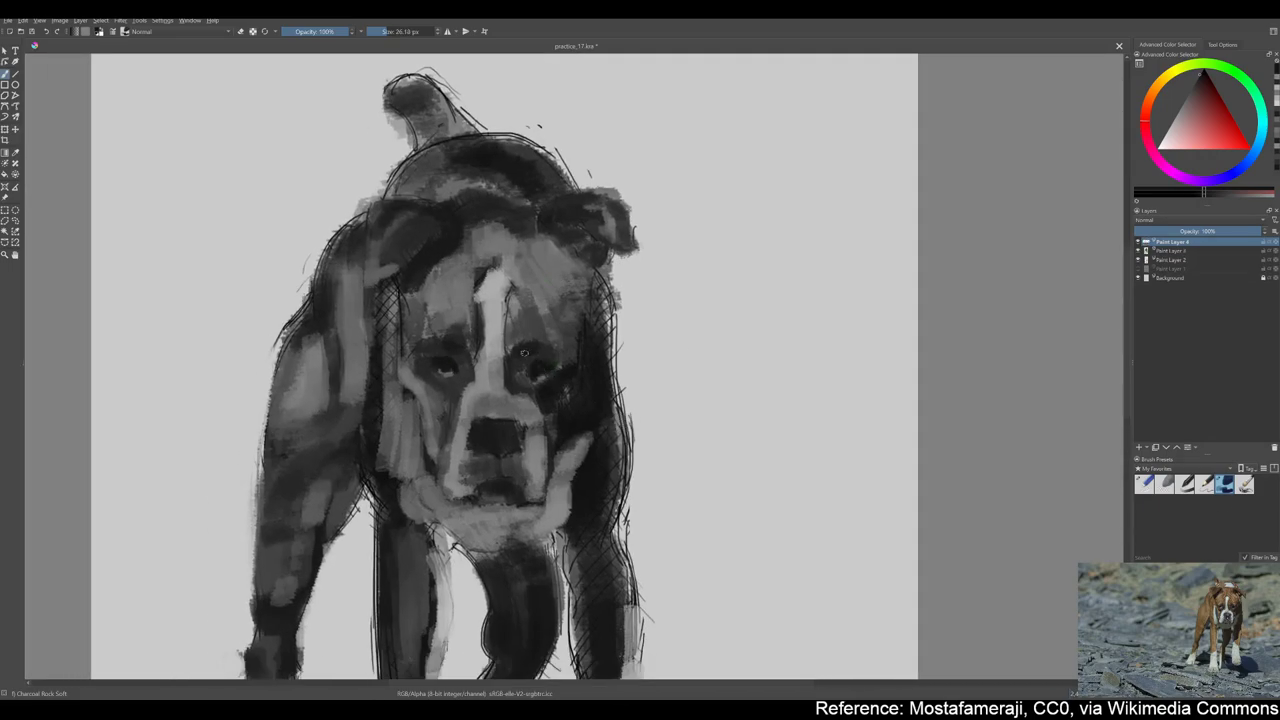
{"action": "mouse_move", "coordinate": [441, 359]}
{"action": "left_mouse_down"}
{"action": "mouse_move", "coordinate": [472, 424]}
{"action": "mouse_move", "coordinate": [495, 428]}
{"action": "mouse_move", "coordinate": [521, 474]}
{"action": "mouse_move", "coordinate": [500, 470]}
{"action": "mouse_move", "coordinate": [515, 488]}
{"action": "mouse_move", "coordinate": [486, 505]}
{"action": "mouse_move", "coordinate": [540, 505]}
{"action": "left_mouse_up"}
{"action": "left_click", "coordinate": [490, 430], "text": "ctrl"}
{"action": "left_click", "coordinate": [477, 430], "text": "ctrl"}
{"action": "left_click", "coordinate": [510, 450], "text": "ctrl"}
{"action": "left_click", "coordinate": [520, 473], "text": "ctrl"}
{"action": "left_click", "coordinate": [486, 477], "text": "ctrl"}
{"action": "left_click", "coordinate": [512, 465], "text": "ctrl"}
{"action": "key", "text": "bracketright"}
{"action": "key", "text": "bracketright"}
{"action": "key", "text": "bracketright"}
{"action": "left_click", "coordinate": [500, 482], "text": "ctrl"}
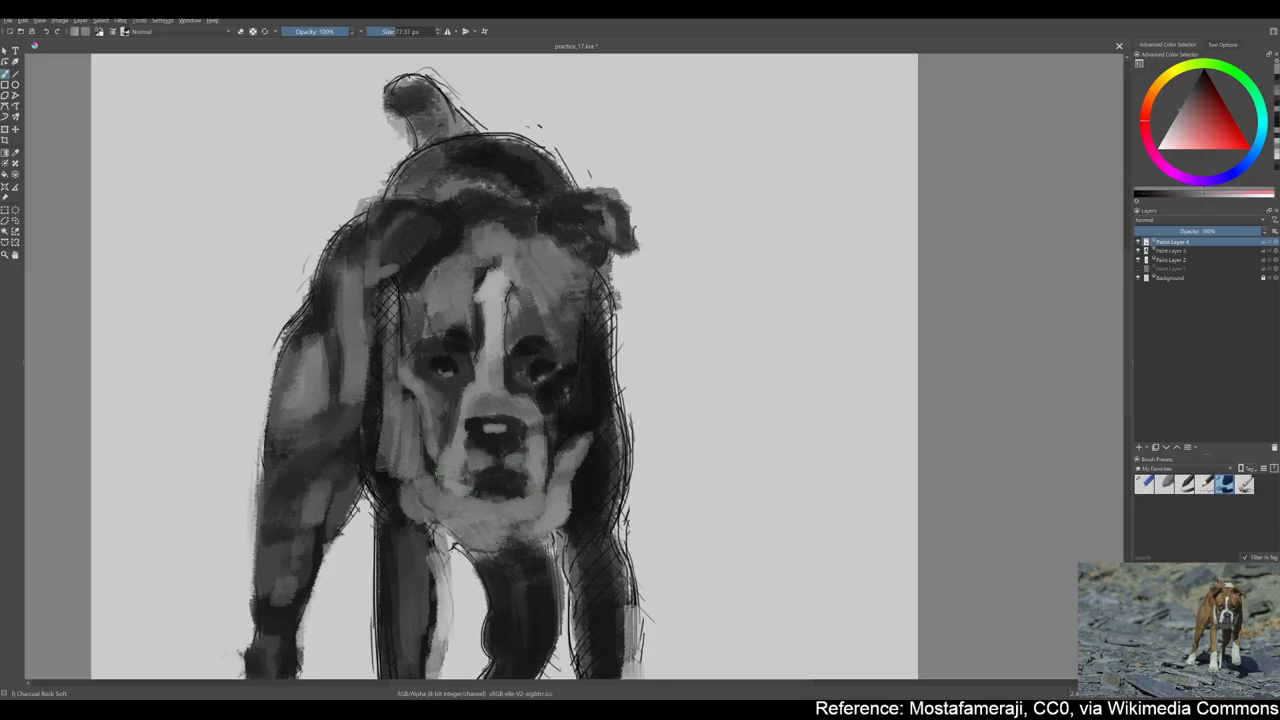
Paint dark creases down both sides of the muzzle with sampled tones
{"action": "left_click", "coordinate": [445, 470], "text": "ctrl"}
{"action": "left_click_drag", "start_coordinate": [440, 470], "coordinate": [450, 490]}
{"action": "left_click", "coordinate": [548, 465], "text": "ctrl"}
{"action": "key", "text": "bracketright"}
{"action": "left_click_drag", "start_coordinate": [545, 465], "coordinate": [550, 495]}
{"action": "left_click", "coordinate": [572, 344], "text": "ctrl"}
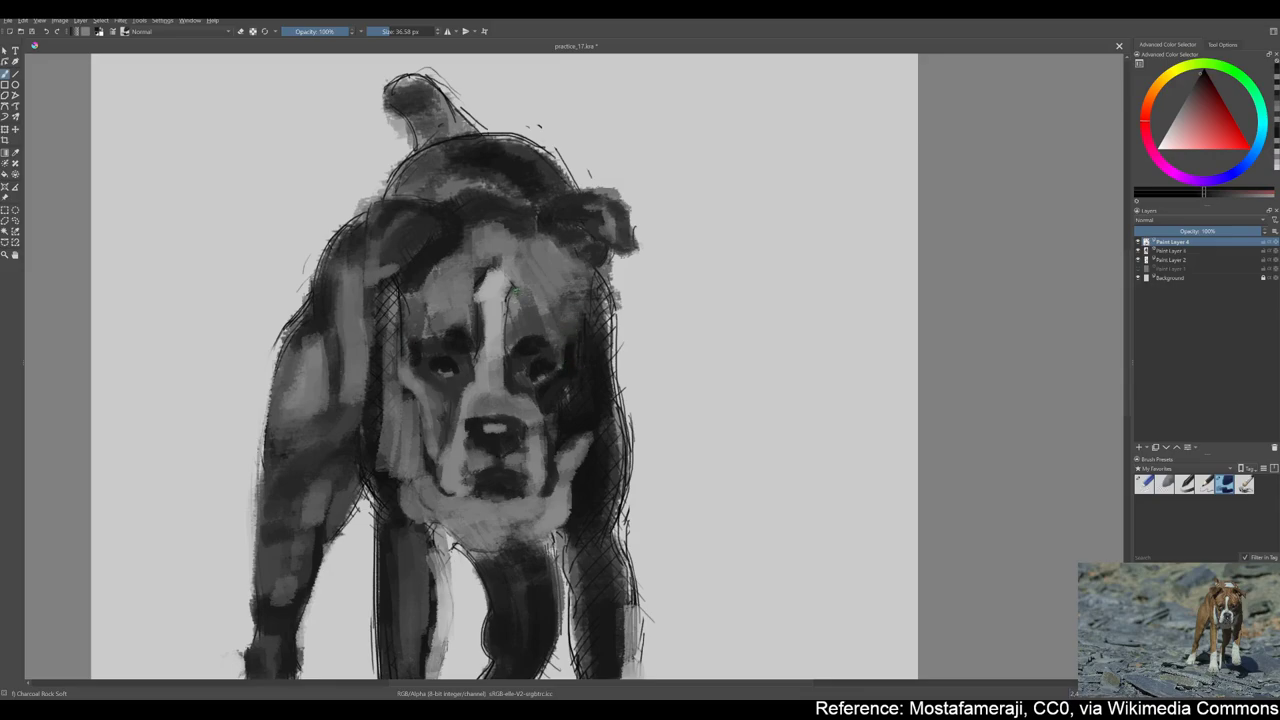
Refine the top of the blaze, the side of the muzzle and the cheek below the eye with sampled greys
{"action": "left_click_drag", "start_coordinate": [511, 290], "coordinate": [506, 285]}
{"action": "mouse_move", "coordinate": [460, 475]}
{"action": "left_mouse_down"}
{"action": "mouse_move", "coordinate": [495, 495]}
{"action": "mouse_move", "coordinate": [462, 492]}
{"action": "left_mouse_up"}
{"action": "left_click", "coordinate": [515, 488], "text": "ctrl"}
{"action": "left_click", "coordinate": [480, 470], "text": "ctrl"}
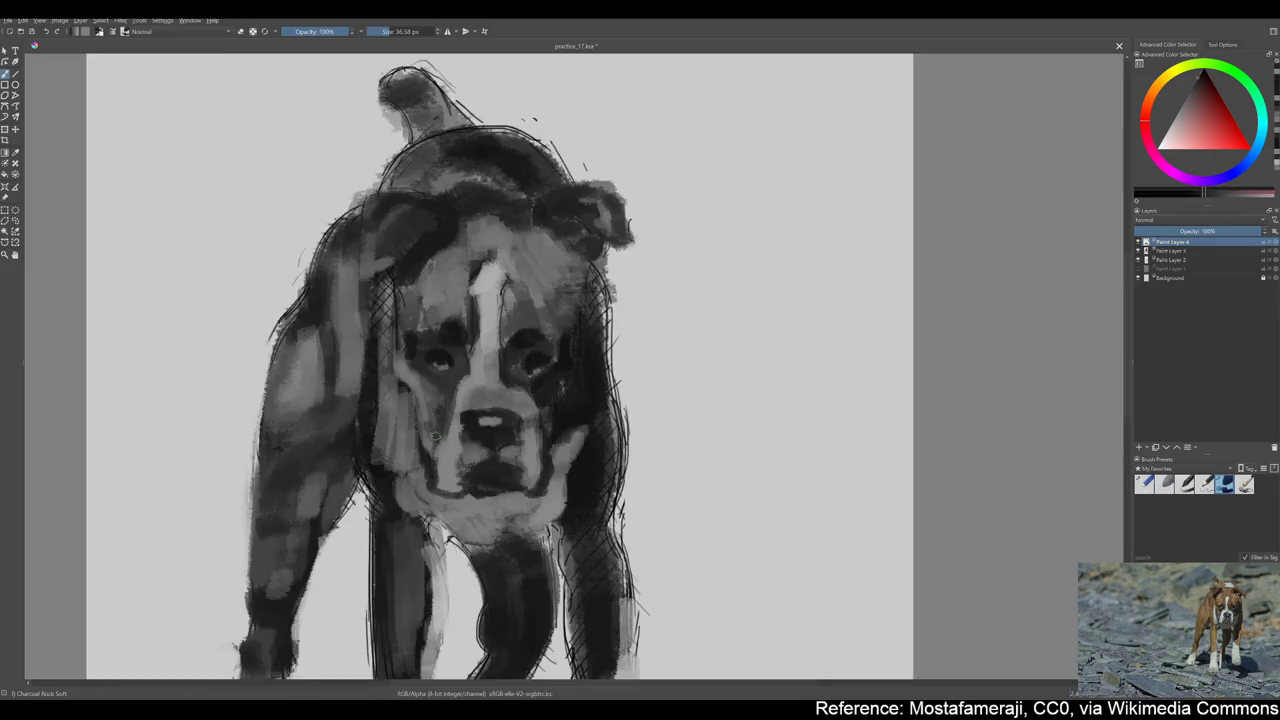
{"action": "left_click_drag", "start_coordinate": [418, 378], "coordinate": [440, 388]}
Cover the hatched side of the neck with mid-grey and paint a light strip down the fold beside the cheek
{"action": "scroll", "coordinate": [518, 365], "scroll_direction": "down", "scroll_amount": 3}
{"action": "scroll", "coordinate": [470, 340], "scroll_direction": "up", "scroll_amount": 2}
{"action": "key", "text": "bracketright"}
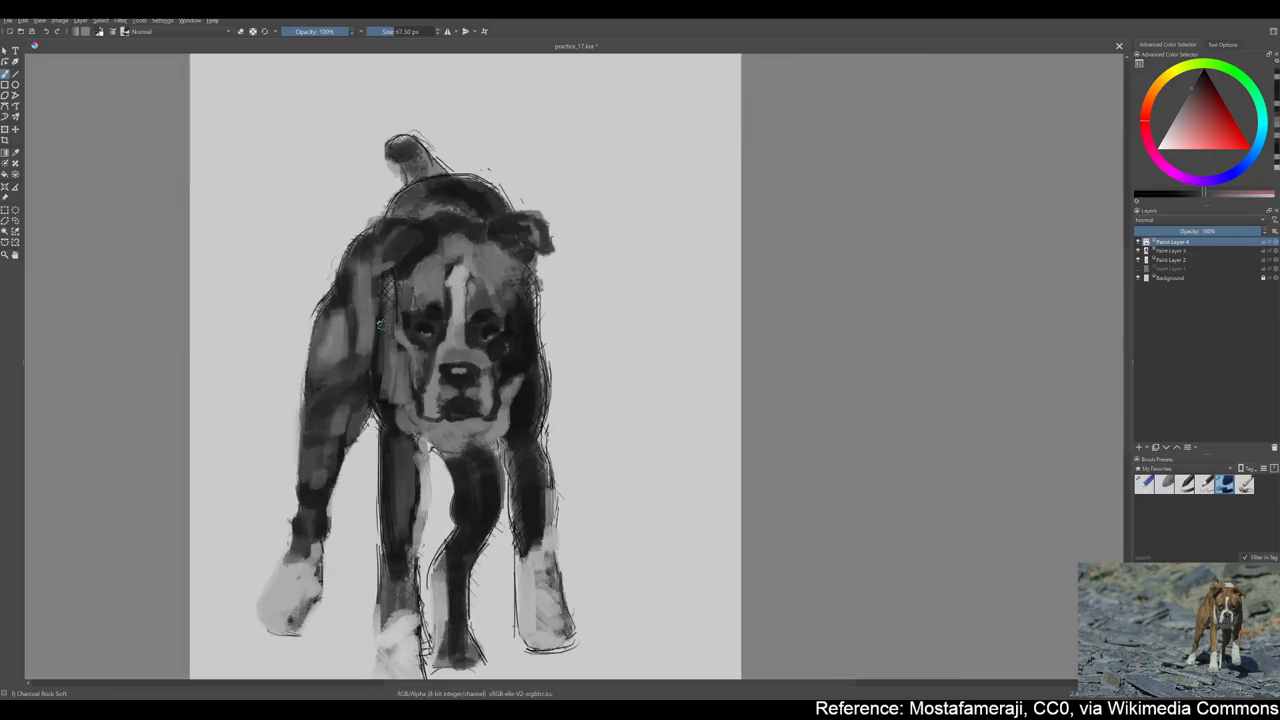
{"action": "left_click_drag", "start_coordinate": [384, 320], "coordinate": [383, 400]}
{"action": "left_click_drag", "start_coordinate": [378, 290], "coordinate": [405, 425]}
{"action": "left_click", "coordinate": [381, 300], "text": "ctrl"}
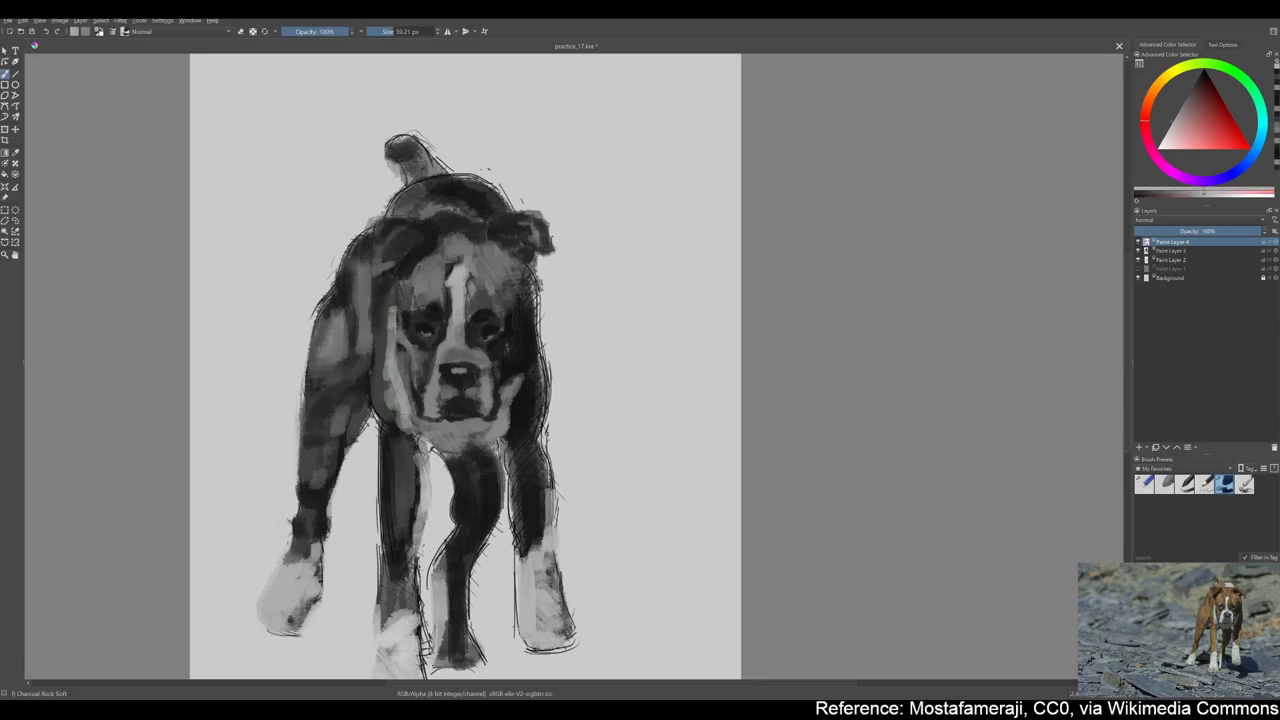
{"action": "left_click", "coordinate": [400, 400], "text": "ctrl"}
{"action": "mouse_move", "coordinate": [405, 348]}
{"action": "left_mouse_down"}
{"action": "mouse_move", "coordinate": [410, 425]}
{"action": "mouse_move", "coordinate": [400, 388]}
{"action": "left_mouse_up"}
{"action": "key", "text": "bracketleft"}
{"action": "left_click", "coordinate": [400, 345], "text": "ctrl"}
Shade the corner under the jaw and paint grey strokes over the upper front leg below it
{"action": "left_click", "coordinate": [420, 432], "text": "ctrl"}
{"action": "key", "text": "bracketright"}
{"action": "mouse_move", "coordinate": [405, 440]}
{"action": "left_mouse_down"}
{"action": "mouse_move", "coordinate": [396, 526]}
{"action": "mouse_move", "coordinate": [425, 494]}
{"action": "left_mouse_up"}
{"action": "left_click", "coordinate": [395, 440], "text": "ctrl"}
{"action": "left_click", "coordinate": [420, 446], "text": "ctrl"}
Model the hind leg between the front legs with mid-grey and dark strokes, adding a lighter inner edge
{"action": "left_click_drag", "start_coordinate": [438, 494], "coordinate": [440, 562]}
{"action": "left_click", "coordinate": [440, 556], "text": "ctrl"}
{"action": "left_click_drag", "start_coordinate": [460, 456], "coordinate": [462, 505]}
{"action": "key", "text": "bracketright"}
{"action": "left_click_drag", "start_coordinate": [470, 488], "coordinate": [470, 568]}
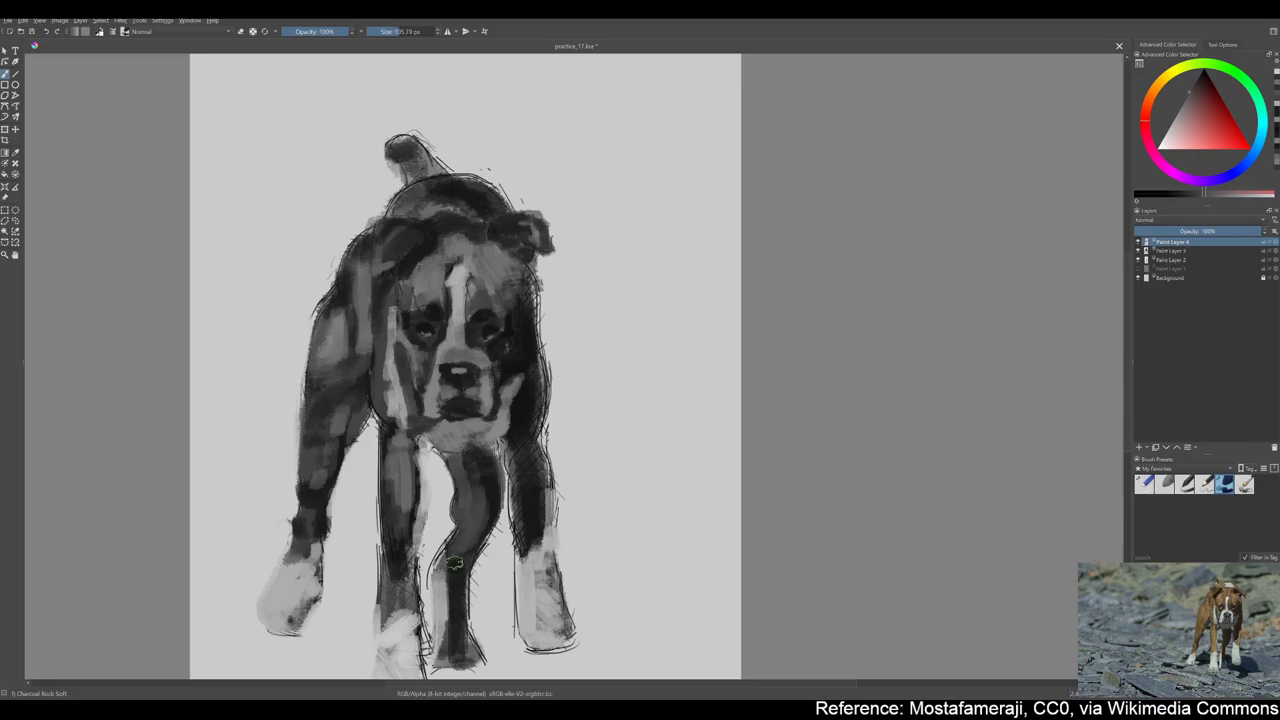
{"action": "left_click", "coordinate": [462, 470], "text": "ctrl"}
{"action": "left_click_drag", "start_coordinate": [462, 456], "coordinate": [485, 520]}
Mark the toes on the pale paws with darker grey patches
{"action": "scroll", "coordinate": [599, 420], "scroll_direction": "down", "scroll_amount": 2}
{"action": "scroll", "coordinate": [599, 420], "scroll_direction": "up", "scroll_amount": 2}
{"action": "left_click", "coordinate": [545, 588], "text": "ctrl"}
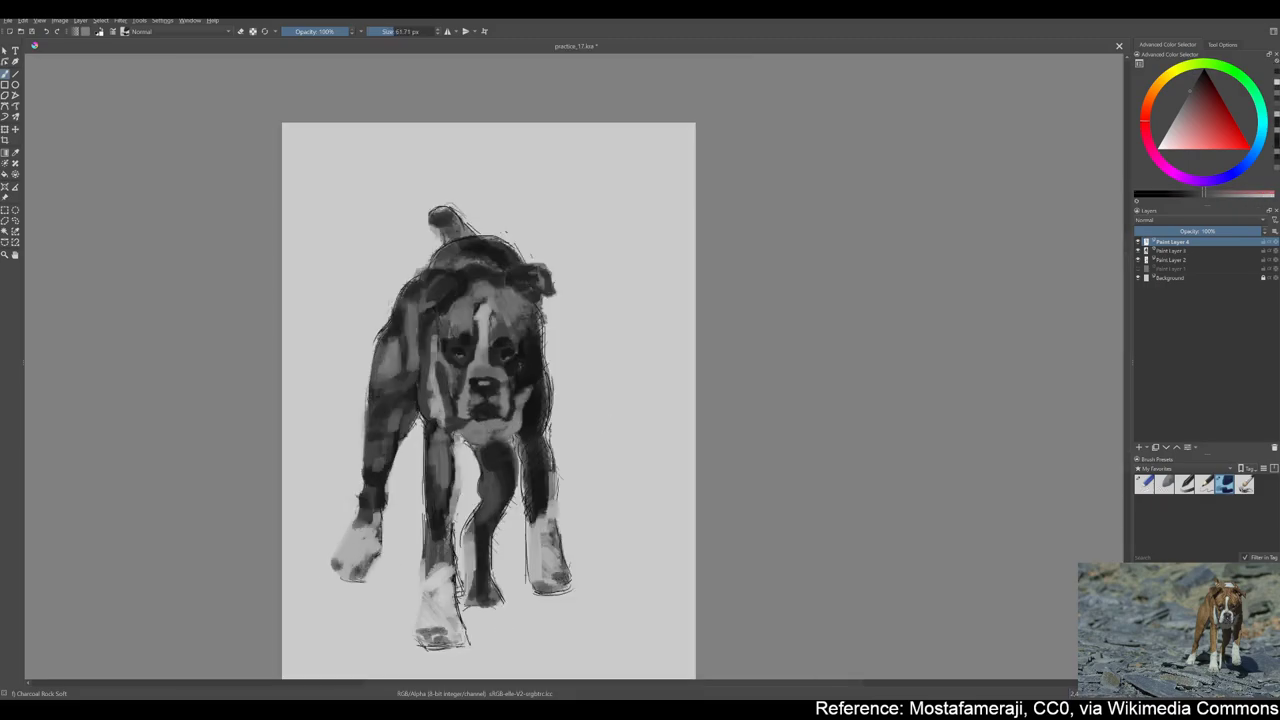
{"action": "left_click", "coordinate": [458, 600], "text": "ctrl"}
Fill the shadowed side of the head and neck with dark tone, and clean the opposite shoulder and hip outline
{"action": "left_click", "coordinate": [540, 328], "text": "ctrl"}
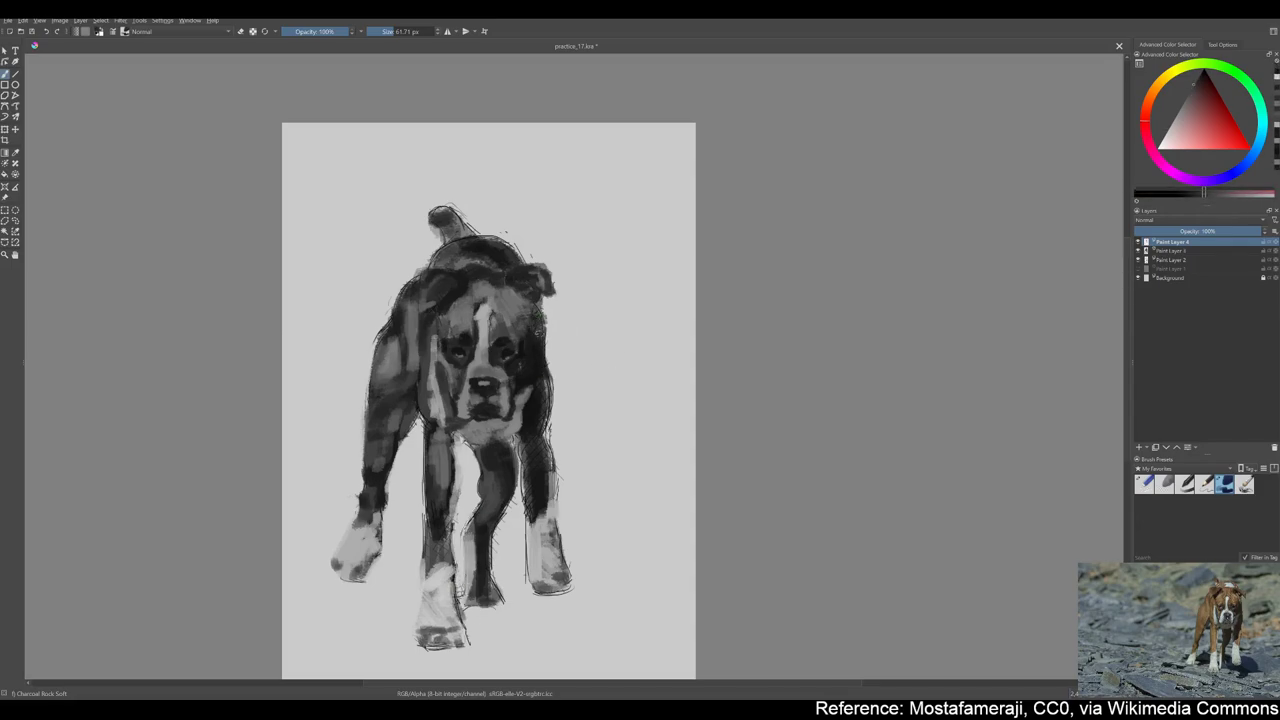
{"action": "left_click_drag", "start_coordinate": [538, 312], "coordinate": [562, 404]}
{"action": "key", "text": "bracketright"}
{"action": "left_click", "coordinate": [402, 292], "text": "ctrl"}
{"action": "left_click_drag", "start_coordinate": [392, 320], "coordinate": [378, 350]}
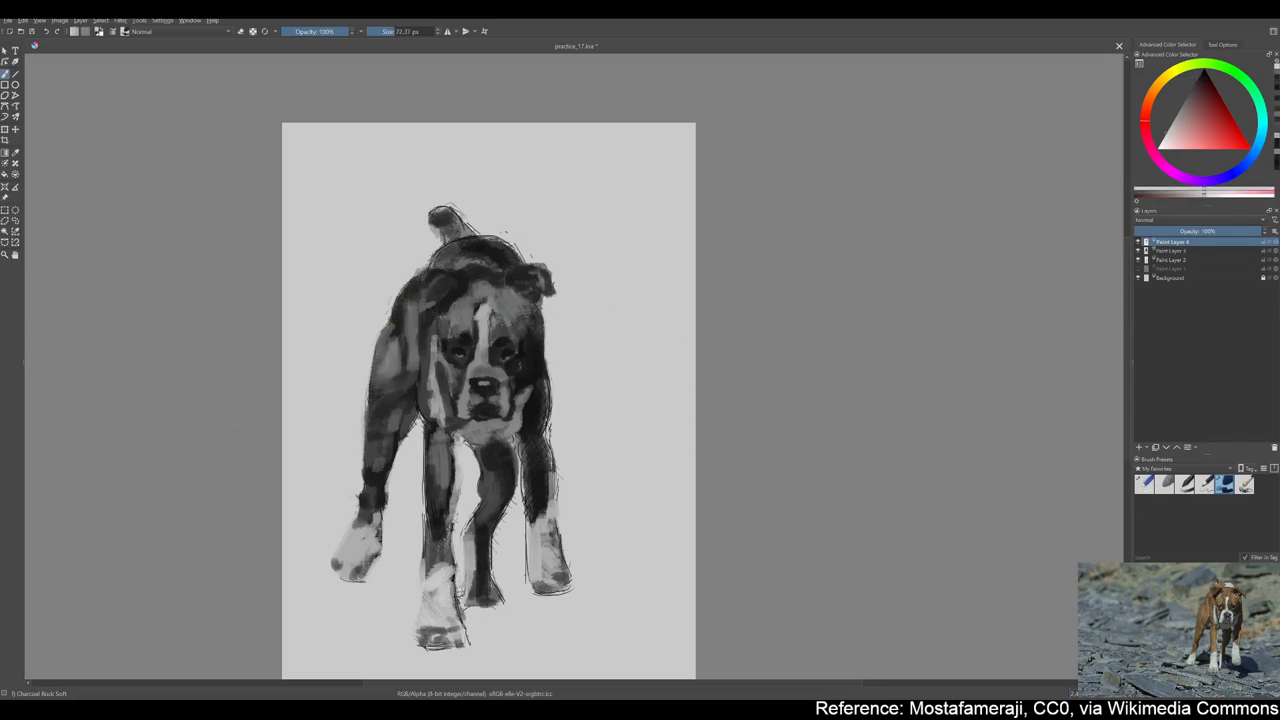
Paint a light highlight on the back behind the head and reshape the tail into a narrower form
{"action": "left_click", "coordinate": [488, 256], "text": "ctrl"}
{"action": "left_click_drag", "start_coordinate": [476, 252], "coordinate": [502, 262]}
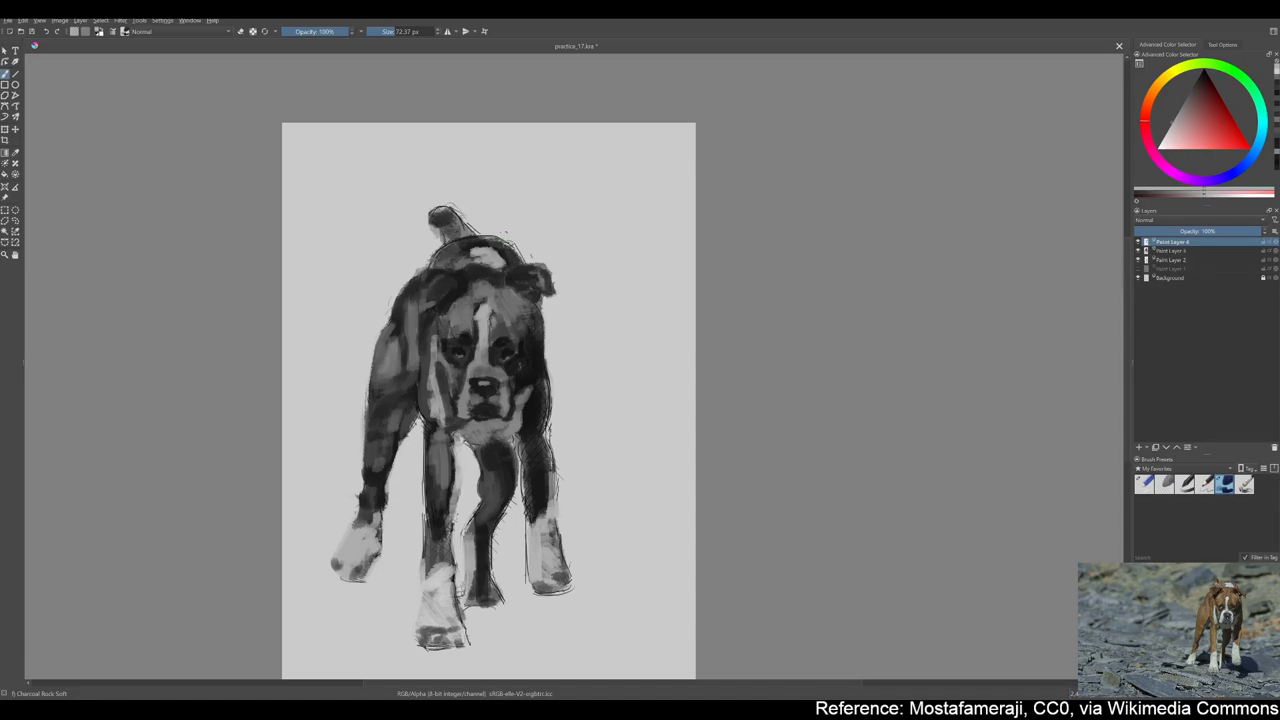
{"action": "left_click", "coordinate": [470, 250], "text": "ctrl"}
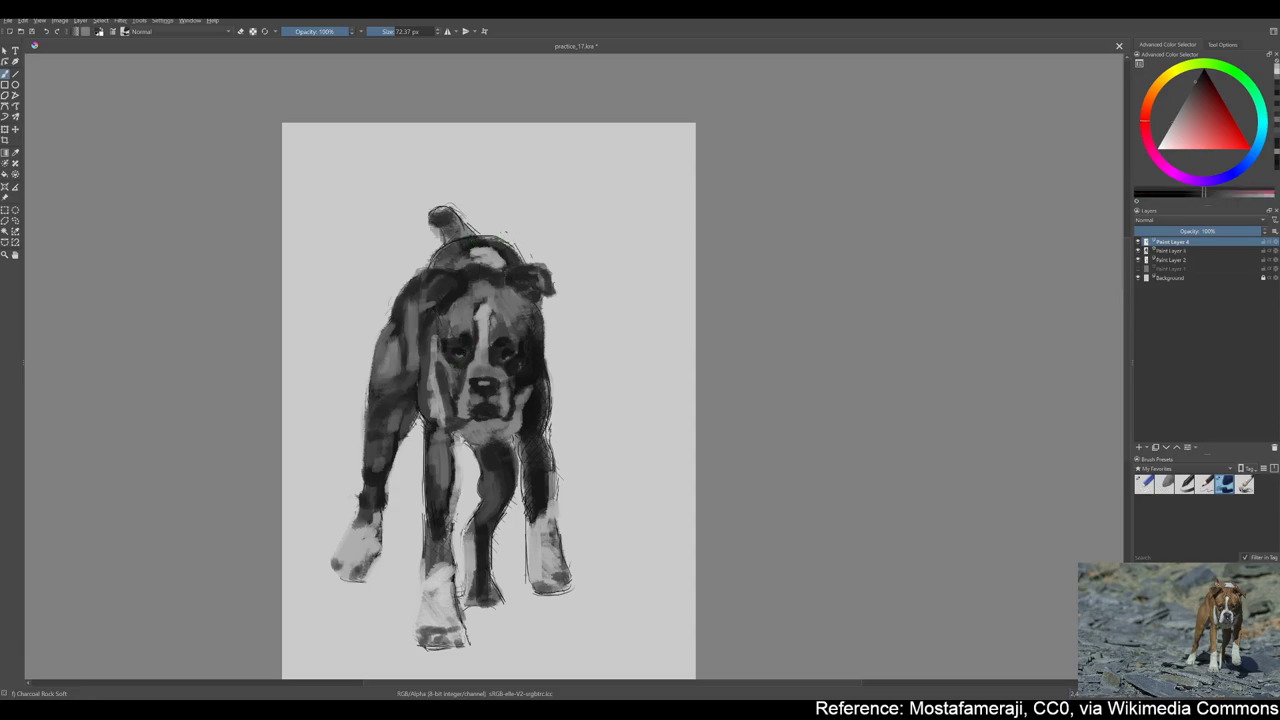
{"action": "mouse_move", "coordinate": [440, 248]}
{"action": "left_mouse_down"}
{"action": "mouse_move", "coordinate": [520, 258]}
{"action": "mouse_move", "coordinate": [420, 217]}
{"action": "mouse_move", "coordinate": [458, 228]}
{"action": "left_mouse_up"}
{"action": "left_click", "coordinate": [505, 240], "text": "ctrl"}
{"action": "key", "text": "bracketright"}
{"action": "left_click", "coordinate": [446, 222], "text": "ctrl"}
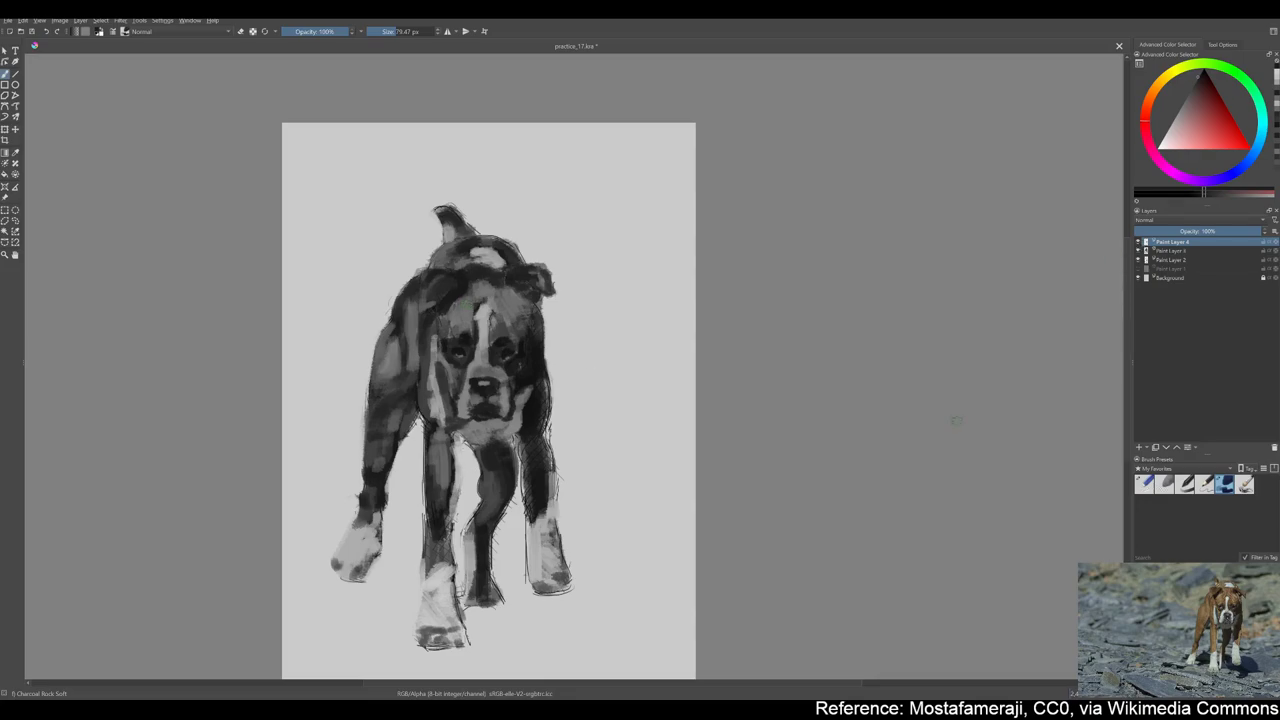
Add a new paint layer and surround the thigh highlight with dark strokes, narrowing the grey band on the flank
{"action": "key", "text": "Insert"}
{"action": "scroll", "coordinate": [400, 330], "scroll_direction": "up", "scroll_amount": 5}
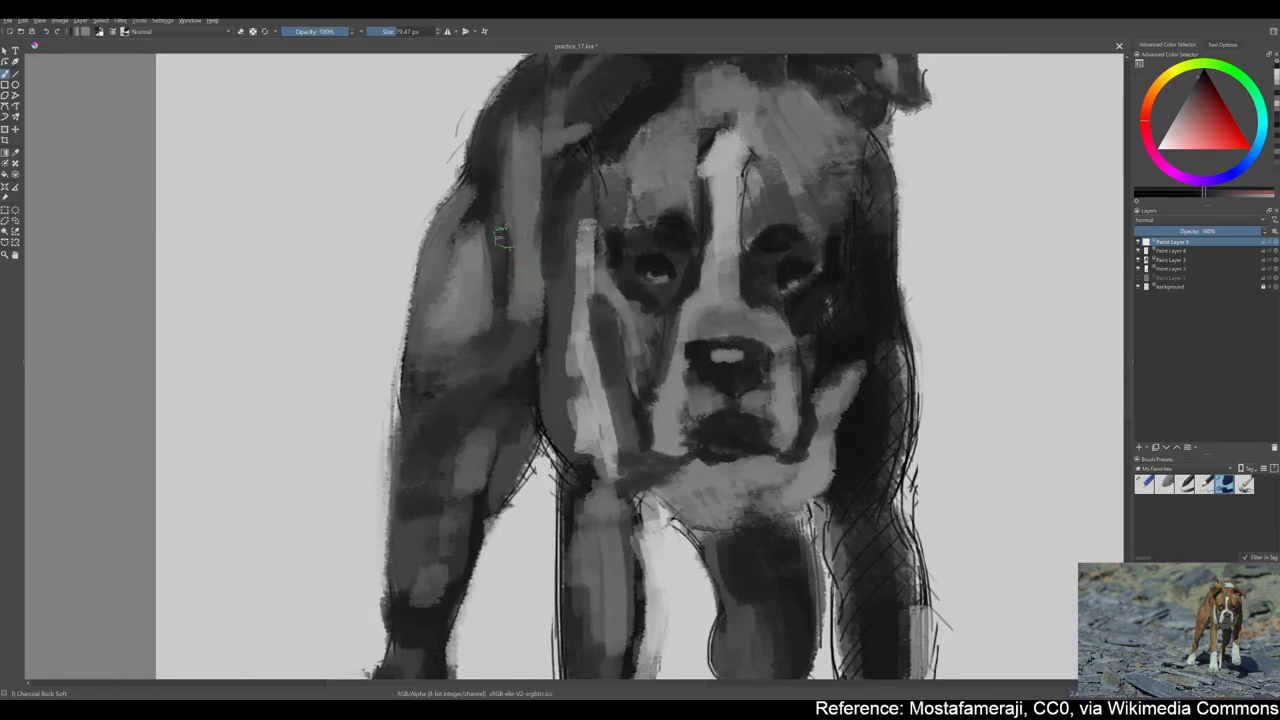
{"action": "key", "text": "bracketleft"}
{"action": "left_click_drag", "start_coordinate": [500, 200], "coordinate": [480, 360]}
{"action": "left_click_drag", "start_coordinate": [545, 115], "coordinate": [537, 187]}
{"action": "left_click", "coordinate": [537, 187], "text": "ctrl"}
{"action": "mouse_move", "coordinate": [500, 230]}
{"action": "left_mouse_down"}
{"action": "mouse_move", "coordinate": [485, 330]}
{"action": "mouse_move", "coordinate": [450, 262]}
{"action": "left_mouse_up"}
{"action": "left_click", "coordinate": [470, 200], "text": "ctrl"}
{"action": "left_click_drag", "start_coordinate": [470, 195], "coordinate": [428, 265]}
{"action": "left_click_drag", "start_coordinate": [445, 360], "coordinate": [501, 424]}
{"action": "mouse_move", "coordinate": [420, 480]}
{"action": "left_mouse_down"}
{"action": "mouse_move", "coordinate": [406, 397]}
{"action": "mouse_move", "coordinate": [430, 220]}
{"action": "left_mouse_up"}
{"action": "left_click", "coordinate": [410, 400], "text": "ctrl"}
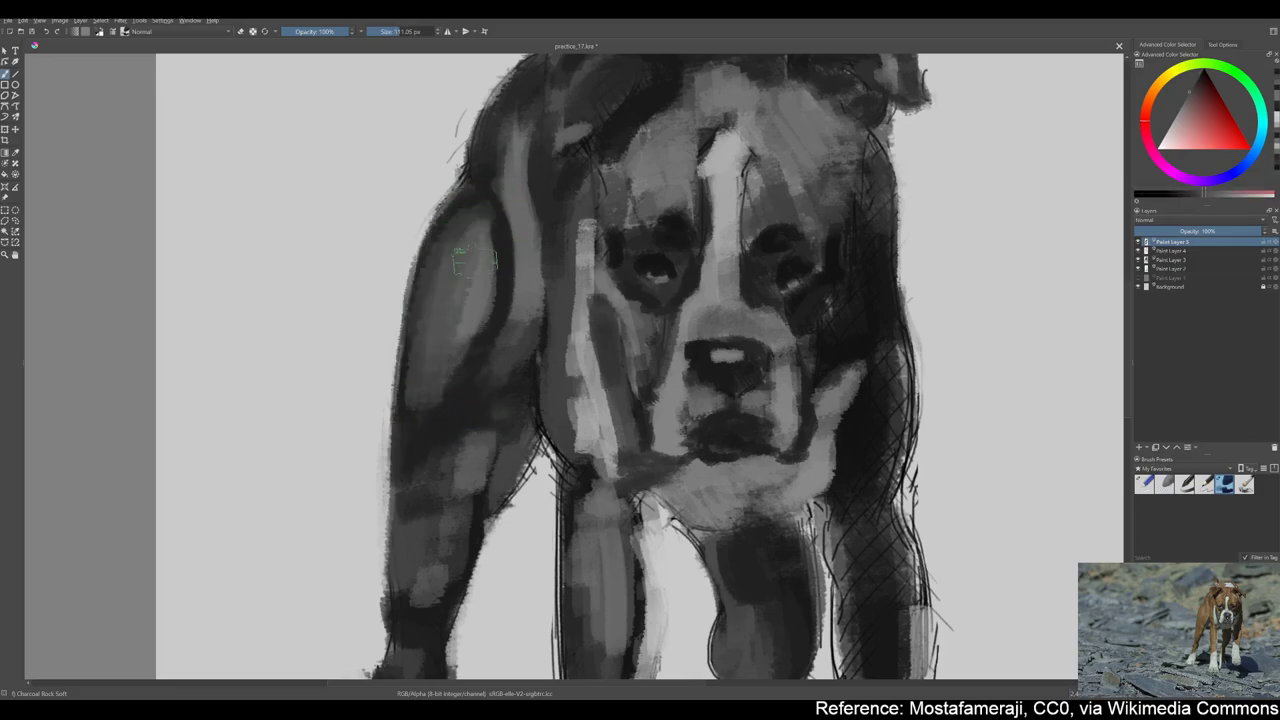
Blend the thigh's highlight and inner edge with greys sampled from the leg
{"action": "scroll", "coordinate": [420, 380], "scroll_direction": "down", "scroll_amount": 2}
{"action": "left_click", "coordinate": [430, 300], "text": "ctrl"}
{"action": "mouse_move", "coordinate": [440, 290]}
{"action": "left_mouse_down"}
{"action": "mouse_move", "coordinate": [440, 370]}
{"action": "mouse_move", "coordinate": [400, 455]}
{"action": "mouse_move", "coordinate": [470, 340]}
{"action": "mouse_move", "coordinate": [490, 270]}
{"action": "left_mouse_up"}
{"action": "left_click", "coordinate": [410, 430], "text": "ctrl"}
{"action": "left_click", "coordinate": [445, 375], "text": "ctrl"}
Extend the grey flank band down towards the knee with a smaller brush and resample the dark inner-thigh tone
{"action": "key", "text": "bracketleft"}
{"action": "key", "text": "bracketleft"}
{"action": "key", "text": "bracketleft"}
{"action": "left_click", "coordinate": [470, 300], "text": "ctrl"}
{"action": "left_click_drag", "start_coordinate": [475, 330], "coordinate": [490, 265]}
{"action": "key", "text": "bracketright"}
{"action": "key", "text": "bracketright"}
{"action": "left_click", "coordinate": [483, 345], "text": "ctrl"}
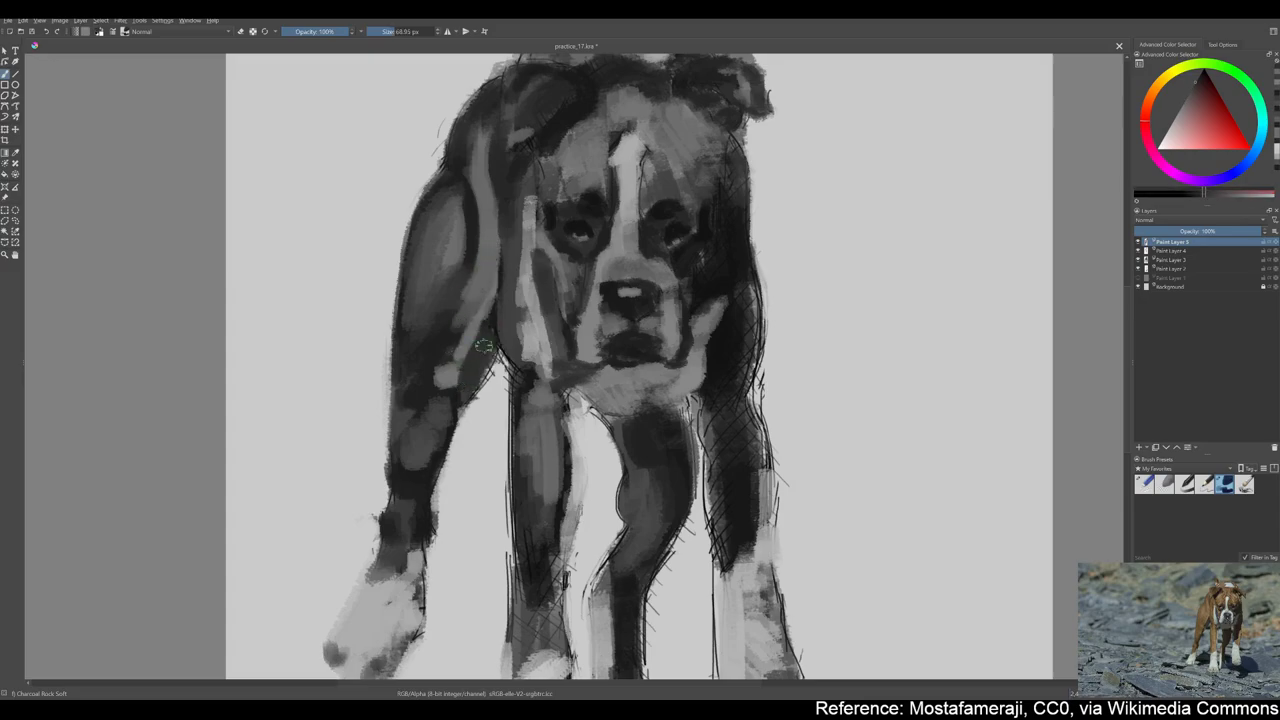
Shade the inner side of the outer hind leg just above the paw with a sampled grey
{"action": "left_click", "coordinate": [443, 551], "text": "ctrl"}
{"action": "left_click_drag", "start_coordinate": [415, 545], "coordinate": [418, 624]}
{"action": "scroll", "coordinate": [456, 522], "scroll_direction": "down", "scroll_amount": 2}
{"action": "scroll", "coordinate": [456, 522], "scroll_direction": "up", "scroll_amount": 2}
Darken the outer edge of the nearest front leg and run a light grey strip down its length
{"action": "left_click", "coordinate": [466, 200], "text": "ctrl"}
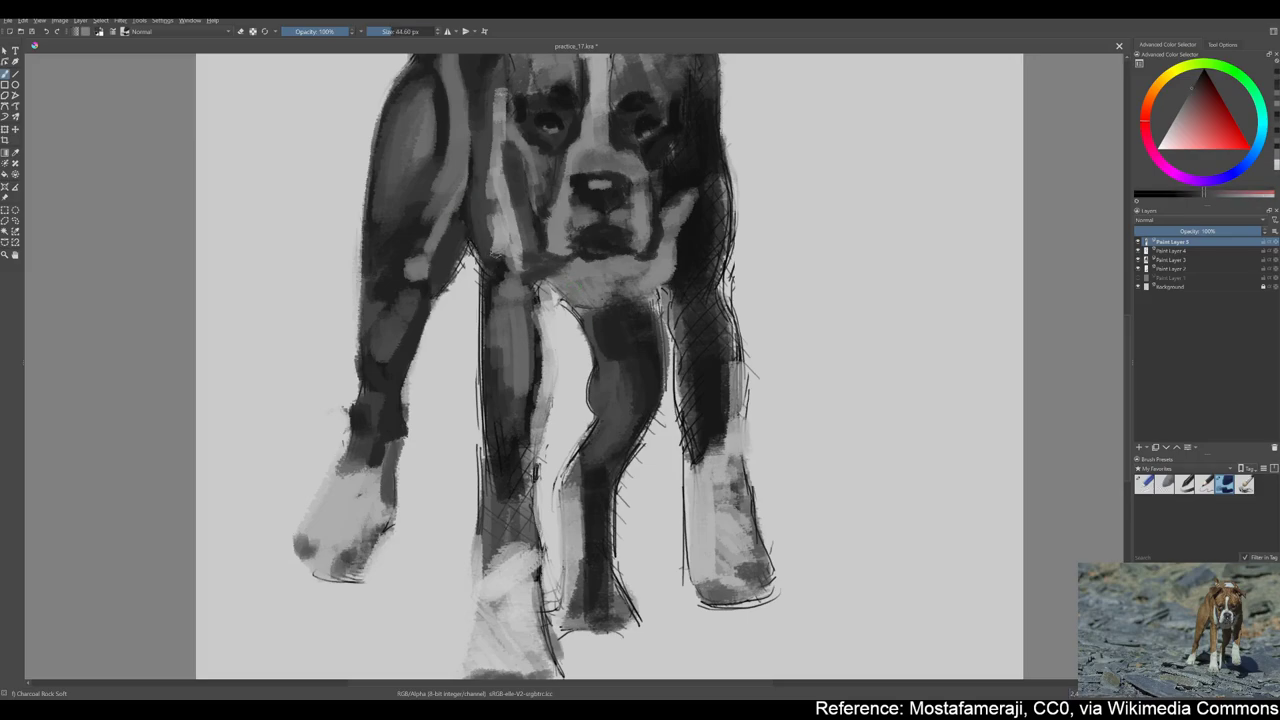
{"action": "mouse_move", "coordinate": [480, 230]}
{"action": "left_mouse_down"}
{"action": "mouse_move", "coordinate": [506, 318]}
{"action": "mouse_move", "coordinate": [488, 470]}
{"action": "left_mouse_up"}
{"action": "left_click", "coordinate": [510, 420], "text": "ctrl"}
{"action": "left_click_drag", "start_coordinate": [518, 300], "coordinate": [515, 480]}
{"action": "key", "text": "bracketright"}
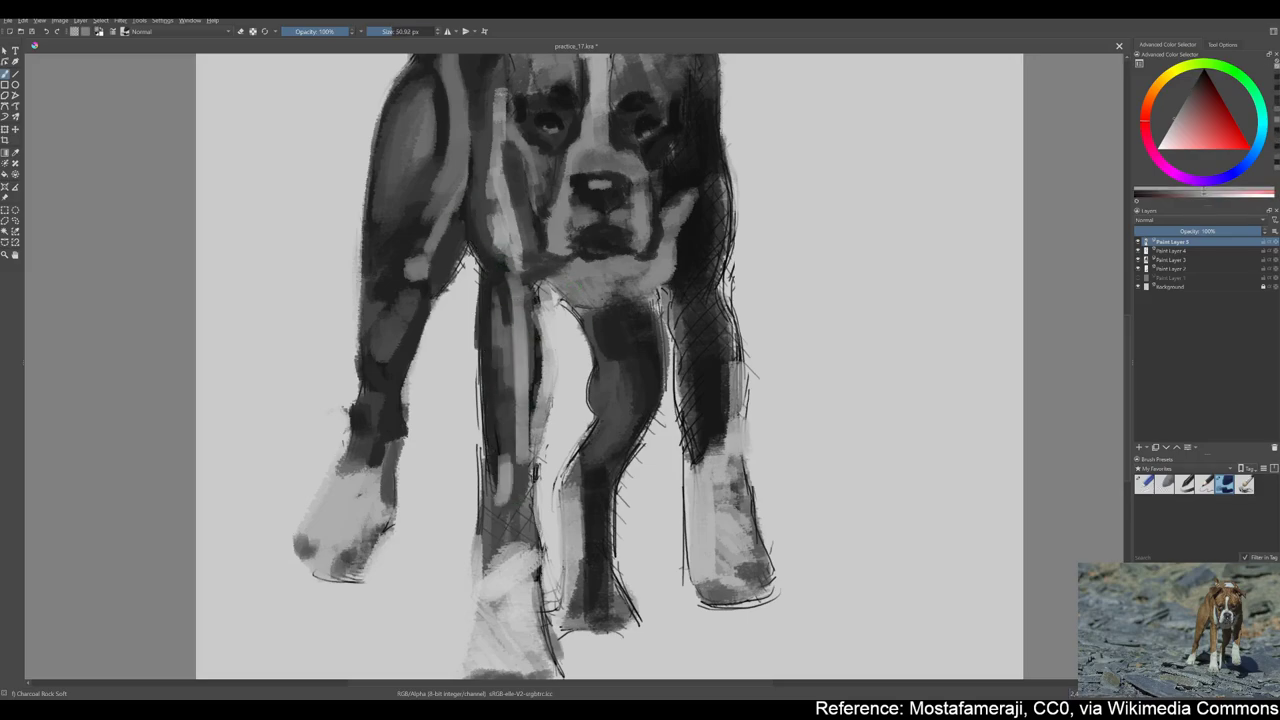
Blend the lower part of the nearest front leg down towards the pale paw with sampled greys
{"action": "left_click", "coordinate": [512, 370], "text": "ctrl"}
{"action": "left_click_drag", "start_coordinate": [512, 365], "coordinate": [515, 508]}
{"action": "left_click", "coordinate": [515, 508], "text": "ctrl"}
{"action": "left_click_drag", "start_coordinate": [515, 450], "coordinate": [520, 550]}
{"action": "scroll", "coordinate": [536, 510], "scroll_direction": "down", "scroll_amount": 3}
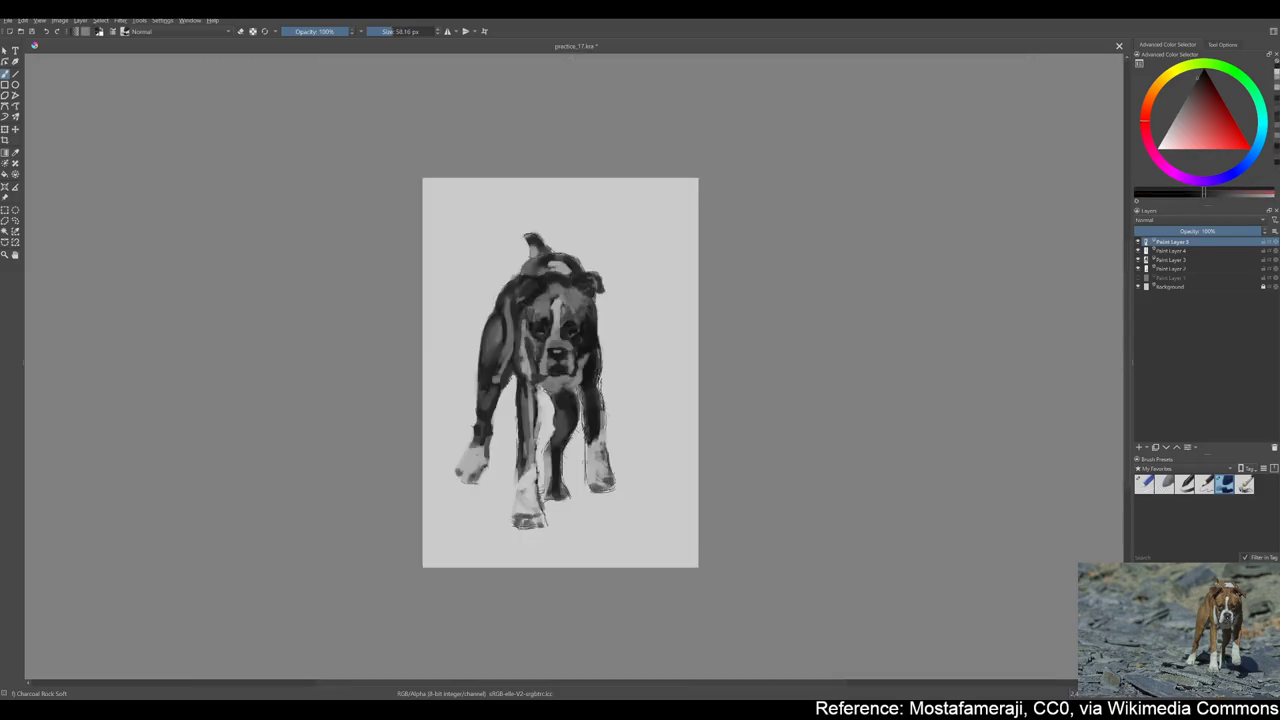
Darken the upper part of the hind leg between the front legs, keeping a narrow grey highlight along its inner edge
{"action": "scroll", "coordinate": [597, 467], "scroll_direction": "up", "scroll_amount": 3}
{"action": "left_click_drag", "start_coordinate": [484, 286], "coordinate": [510, 346]}
{"action": "left_click_drag", "start_coordinate": [530, 222], "coordinate": [515, 284]}
{"action": "key", "text": "bracketleft"}
{"action": "mouse_move", "coordinate": [470, 390]}
{"action": "left_mouse_down"}
{"action": "mouse_move", "coordinate": [489, 311]}
{"action": "mouse_move", "coordinate": [458, 362]}
{"action": "mouse_move", "coordinate": [458, 420]}
{"action": "left_mouse_up"}
{"action": "left_click", "coordinate": [472, 270], "text": "ctrl"}
{"action": "left_click", "coordinate": [458, 350], "text": "ctrl"}
{"action": "key", "text": "bracketright"}
{"action": "left_click", "coordinate": [458, 415], "text": "ctrl"}
{"action": "left_click", "coordinate": [462, 400], "text": "ctrl"}
{"action": "left_click_drag", "start_coordinate": [468, 368], "coordinate": [466, 432]}
Repaint the lower shank and paw of the hind leg between the front legs with sampled dark and mid-greys
{"action": "mouse_move", "coordinate": [460, 455]}
{"action": "left_mouse_down"}
{"action": "mouse_move", "coordinate": [452, 565]}
{"action": "mouse_move", "coordinate": [505, 505]}
{"action": "mouse_move", "coordinate": [522, 520]}
{"action": "mouse_move", "coordinate": [480, 522]}
{"action": "left_mouse_up"}
{"action": "left_click", "coordinate": [456, 470], "text": "ctrl"}
{"action": "left_click", "coordinate": [440, 480], "text": "ctrl"}
{"action": "left_click", "coordinate": [488, 480], "text": "ctrl"}
{"action": "left_click", "coordinate": [495, 490], "text": "ctrl"}
{"action": "key", "text": "bracketleft"}
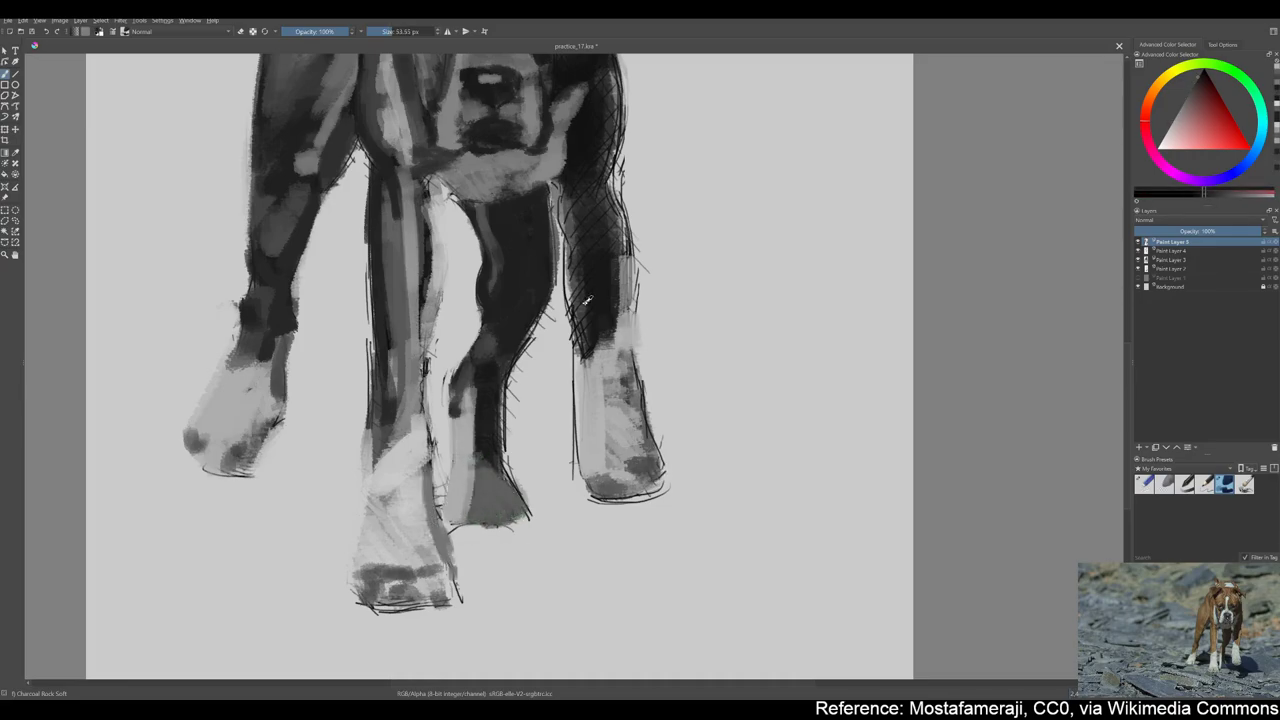
{"action": "left_click", "coordinate": [490, 430], "text": "ctrl"}
{"action": "scroll", "coordinate": [490, 430], "scroll_direction": "down", "scroll_amount": 5}
{"action": "scroll", "coordinate": [507, 405], "scroll_direction": "up", "scroll_amount": 5}
{"action": "key", "text": "bracketleft"}
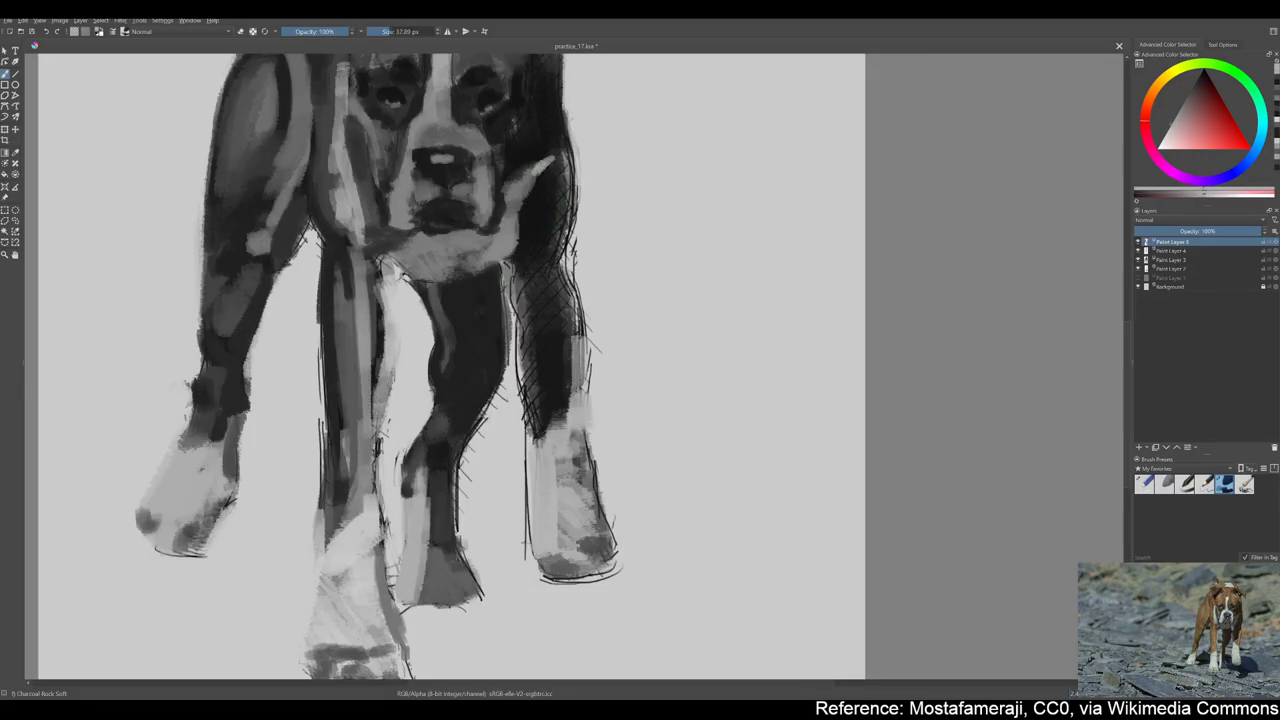
Paint the chest beside the muzzle in sampled mid-grey and darken the shoulder's outer side with a sampled near-black
{"action": "left_click", "coordinate": [540, 170], "text": "ctrl"}
{"action": "mouse_move", "coordinate": [535, 165]}
{"action": "left_mouse_down"}
{"action": "mouse_move", "coordinate": [530, 255]}
{"action": "mouse_move", "coordinate": [550, 250]}
{"action": "left_mouse_up"}
{"action": "left_click", "coordinate": [585, 210], "text": "ctrl"}
{"action": "left_click_drag", "start_coordinate": [565, 110], "coordinate": [550, 240]}
Cover the hatching down the far front leg's outer side with dark strokes and lay sampled light grey along its lower edge
{"action": "key", "text": "bracketright"}
{"action": "key", "text": "bracketright"}
{"action": "mouse_move", "coordinate": [570, 190]}
{"action": "left_mouse_down"}
{"action": "mouse_move", "coordinate": [580, 280]}
{"action": "mouse_move", "coordinate": [560, 400]}
{"action": "left_mouse_up"}
{"action": "left_click", "coordinate": [560, 300], "text": "ctrl"}
{"action": "left_click", "coordinate": [575, 320], "text": "ctrl"}
{"action": "mouse_move", "coordinate": [572, 310]}
{"action": "left_mouse_down"}
{"action": "mouse_move", "coordinate": [555, 430]}
{"action": "mouse_move", "coordinate": [590, 450]}
{"action": "left_mouse_up"}
{"action": "left_click", "coordinate": [570, 330], "text": "ctrl"}
{"action": "left_click_drag", "start_coordinate": [570, 330], "coordinate": [570, 430]}
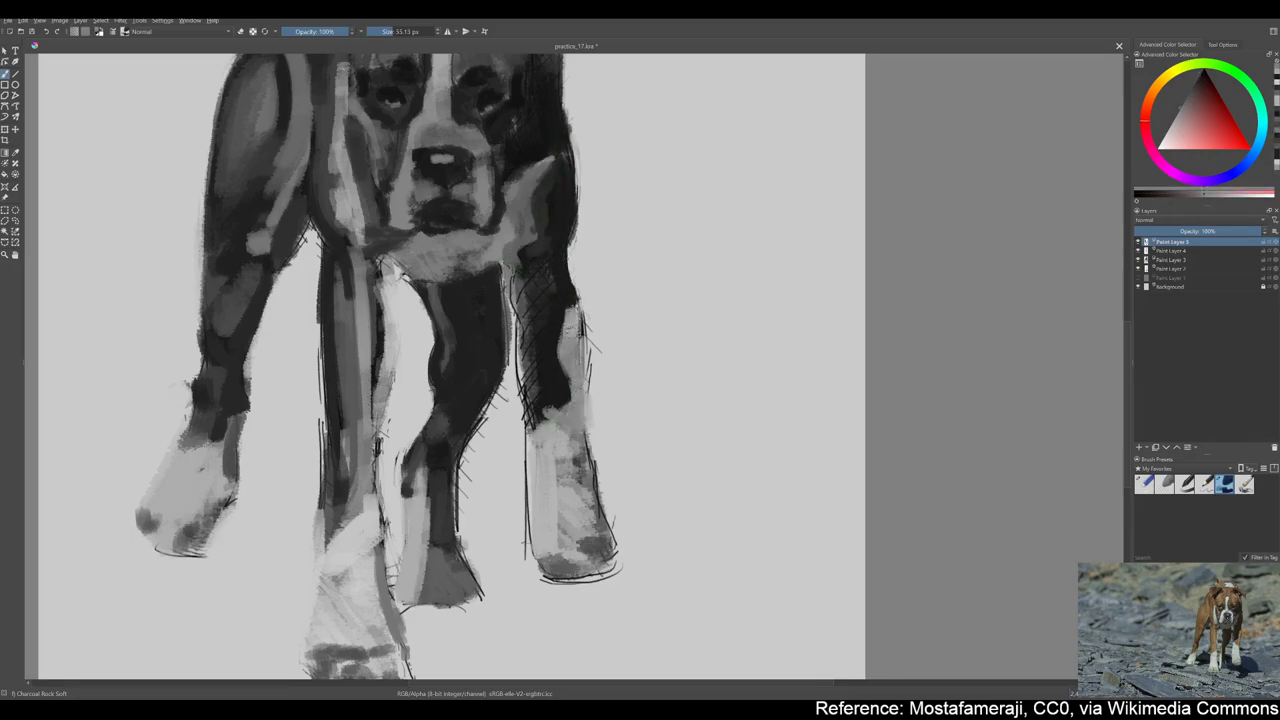
Refine the light grey strip on the far front leg's outer edge and lighten its paw with a smaller brush
{"action": "key", "text": "bracketleft"}
{"action": "key", "text": "bracketleft"}
{"action": "left_click", "coordinate": [575, 330], "text": "ctrl"}
{"action": "left_click_drag", "start_coordinate": [575, 318], "coordinate": [582, 384]}
{"action": "left_click_drag", "start_coordinate": [584, 378], "coordinate": [588, 418]}
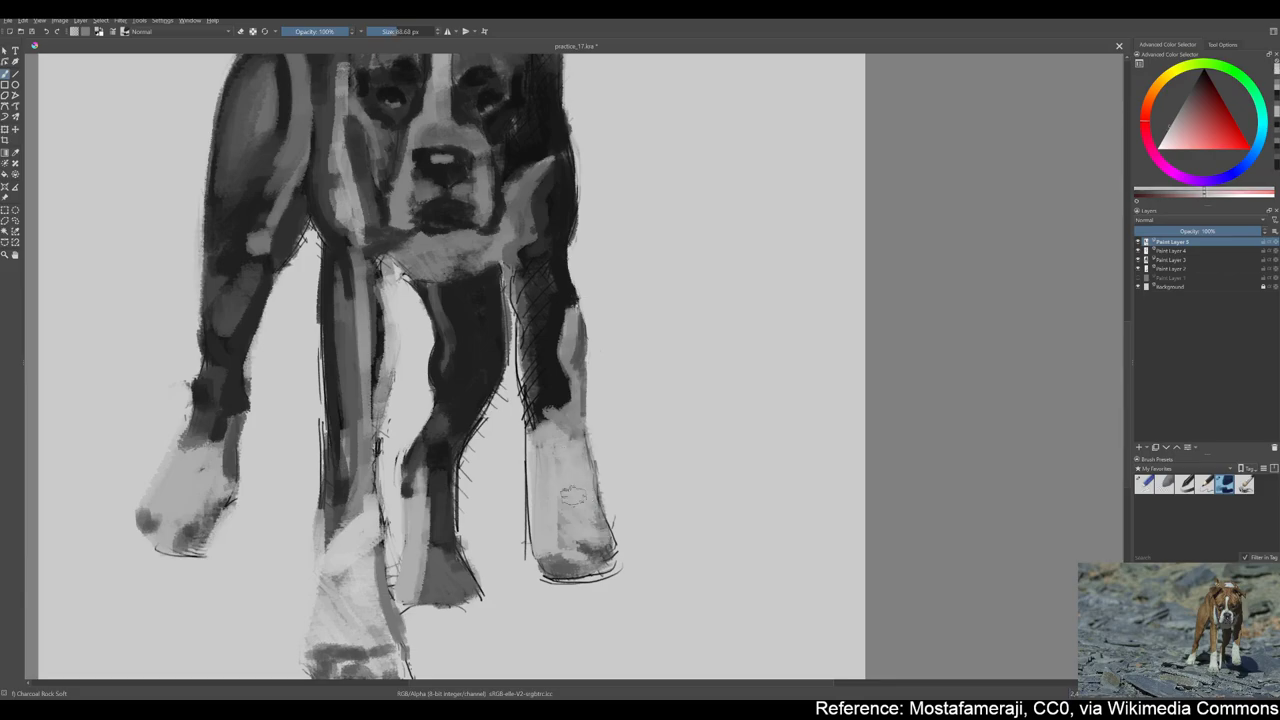
Darken and smooth the patches below both eyes and along the cheeks with dark grey
{"action": "scroll", "coordinate": [565, 459], "scroll_direction": "up", "scroll_amount": 3}
{"action": "key", "text": "bracketleft"}
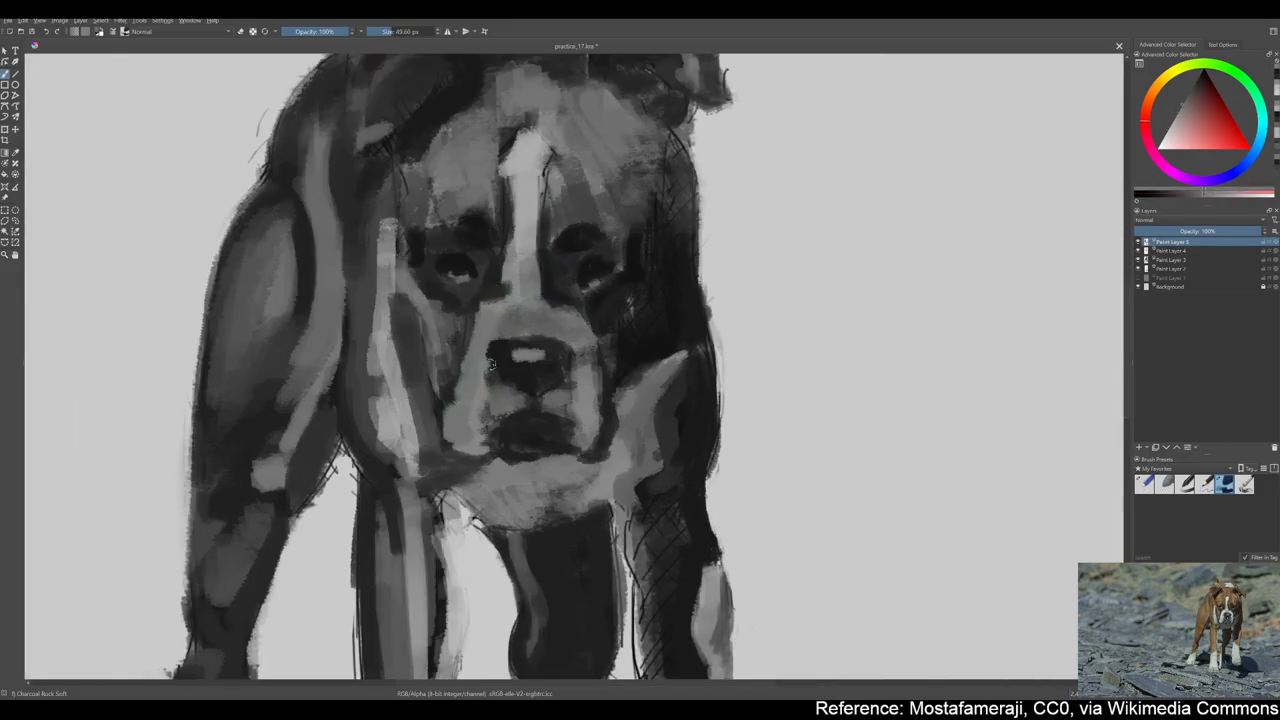
{"action": "mouse_move", "coordinate": [448, 383]}
{"action": "left_mouse_down"}
{"action": "mouse_move", "coordinate": [452, 267]}
{"action": "mouse_move", "coordinate": [448, 315]}
{"action": "left_mouse_up"}
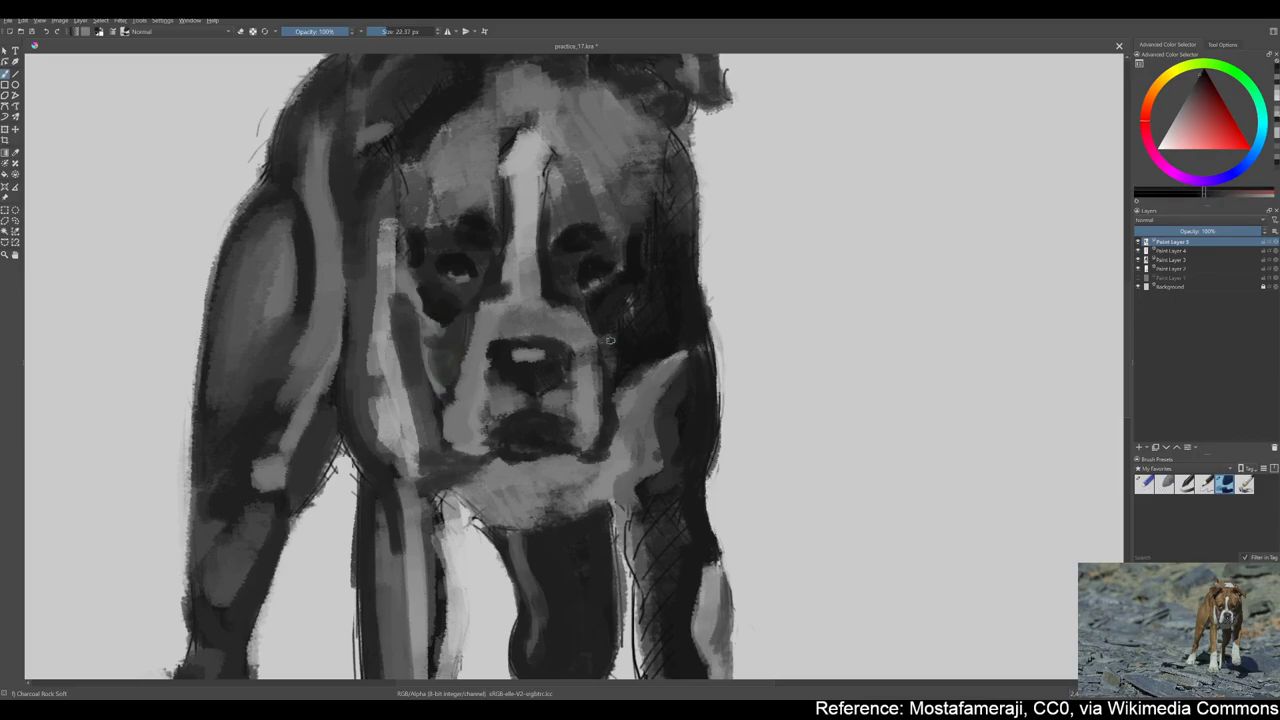
{"action": "key", "text": "bracketright"}
{"action": "key", "text": "bracketright"}
{"action": "key", "text": "bracketright"}
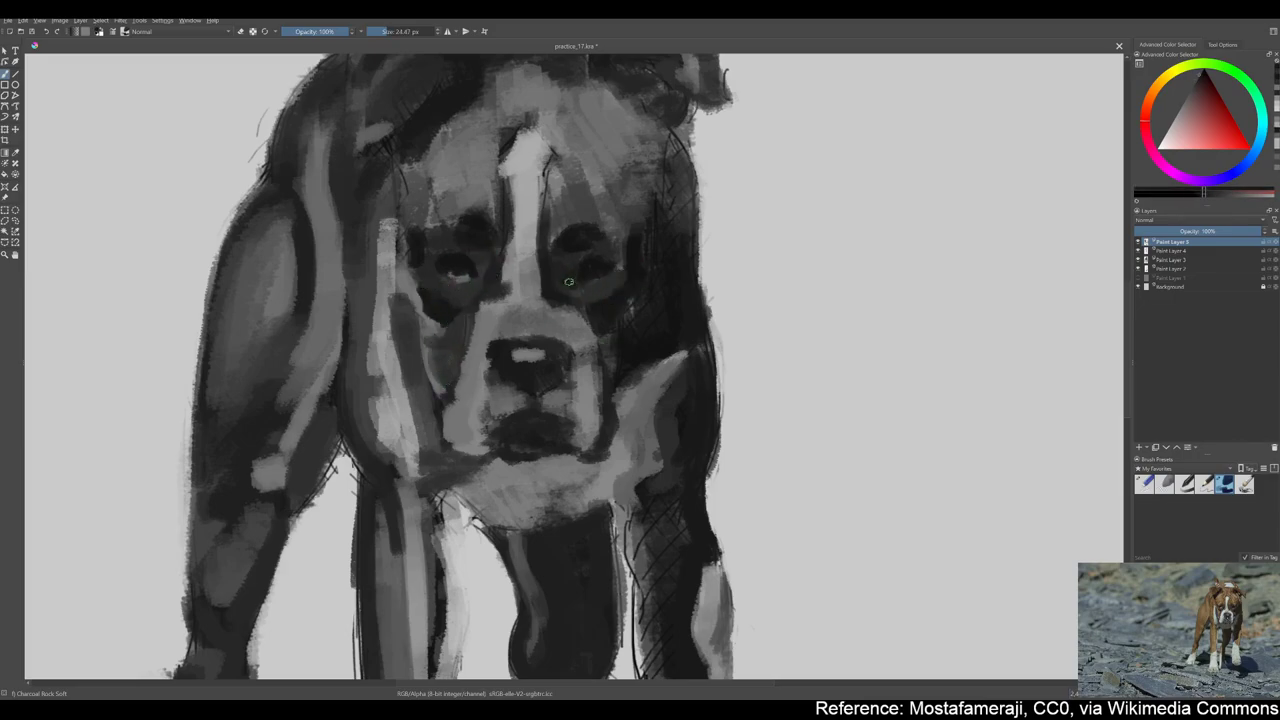
Paint lighter grey folds and dark creases on the forehead and brows around the white blaze
{"action": "left_click_drag", "start_coordinate": [598, 228], "coordinate": [640, 110]}
{"action": "left_click_drag", "start_coordinate": [560, 300], "coordinate": [578, 354]}
{"action": "key", "text": "bracketleft"}
{"action": "key", "text": "bracketleft"}
{"action": "key", "text": "bracketleft"}
{"action": "mouse_move", "coordinate": [530, 205]}
{"action": "left_mouse_down"}
{"action": "mouse_move", "coordinate": [548, 160]}
{"action": "mouse_move", "coordinate": [520, 215]}
{"action": "mouse_move", "coordinate": [550, 265]}
{"action": "left_mouse_up"}
{"action": "key", "text": "bracketright"}
{"action": "mouse_move", "coordinate": [575, 192]}
{"action": "left_mouse_down"}
{"action": "mouse_move", "coordinate": [545, 236]}
{"action": "mouse_move", "coordinate": [598, 165]}
{"action": "left_mouse_up"}
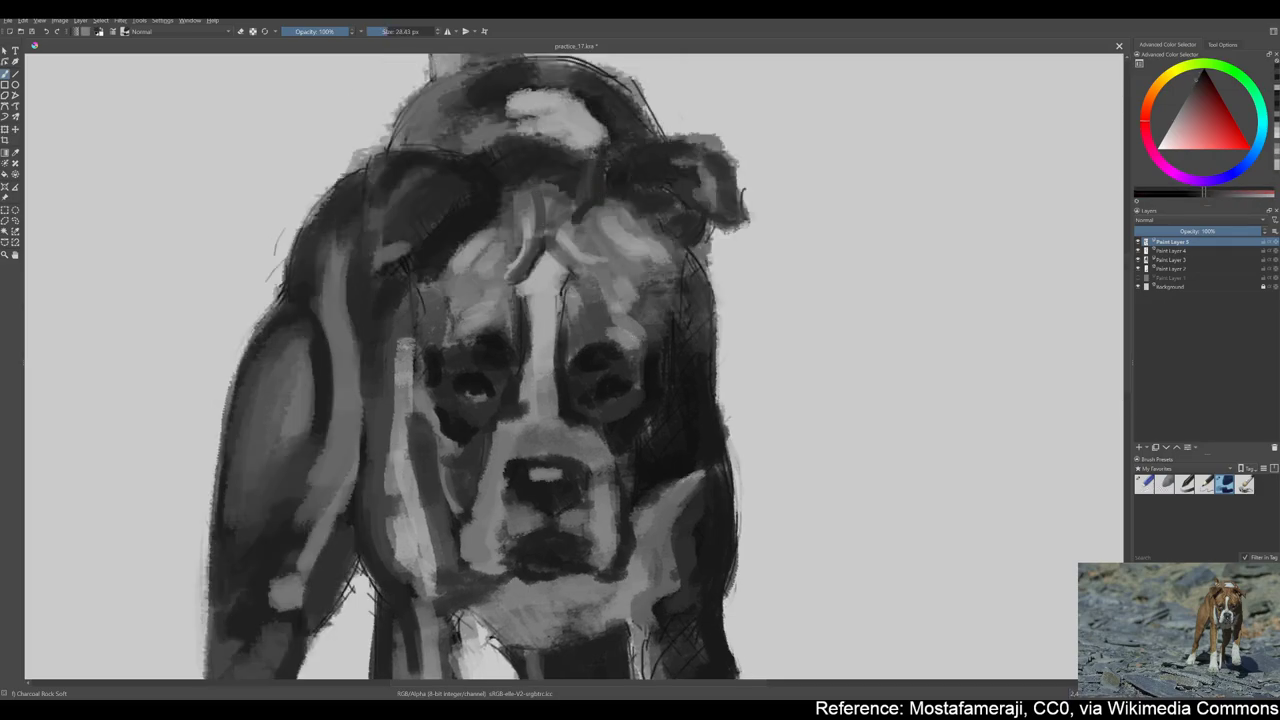
Repaint both ears with grey rims and folds over their dark inner areas using sampled greys
{"action": "left_click", "coordinate": [420, 285], "text": "ctrl"}
{"action": "mouse_move", "coordinate": [445, 265]}
{"action": "left_mouse_down"}
{"action": "mouse_move", "coordinate": [478, 198]}
{"action": "mouse_move", "coordinate": [380, 270]}
{"action": "mouse_move", "coordinate": [390, 160]}
{"action": "left_mouse_up"}
{"action": "key", "text": "bracketright"}
{"action": "left_click_drag", "start_coordinate": [680, 148], "coordinate": [738, 220]}
{"action": "left_click", "coordinate": [720, 180], "text": "ctrl"}
{"action": "left_click_drag", "start_coordinate": [728, 165], "coordinate": [712, 195]}
{"action": "mouse_move", "coordinate": [640, 135]}
{"action": "left_mouse_down"}
{"action": "mouse_move", "coordinate": [690, 160]}
{"action": "mouse_move", "coordinate": [695, 147]}
{"action": "left_mouse_up"}
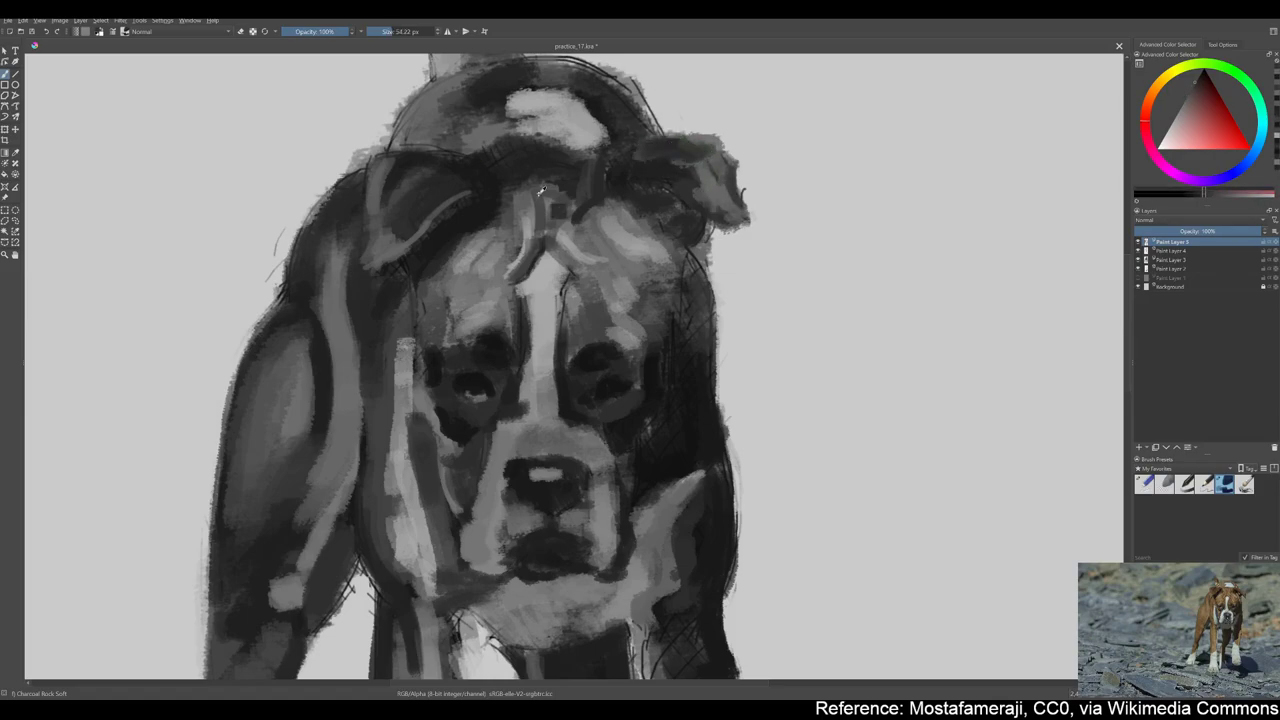
Darken the top of the head between the ears and soften the edge behind it
{"action": "left_click_drag", "start_coordinate": [541, 190], "coordinate": [560, 150]}
{"action": "left_click_drag", "start_coordinate": [475, 130], "coordinate": [525, 145]}
{"action": "key", "text": "bracketright"}
{"action": "key", "text": "bracketright"}
{"action": "key", "text": "bracketright"}
{"action": "key", "text": "minus"}
{"action": "key", "text": "minus"}
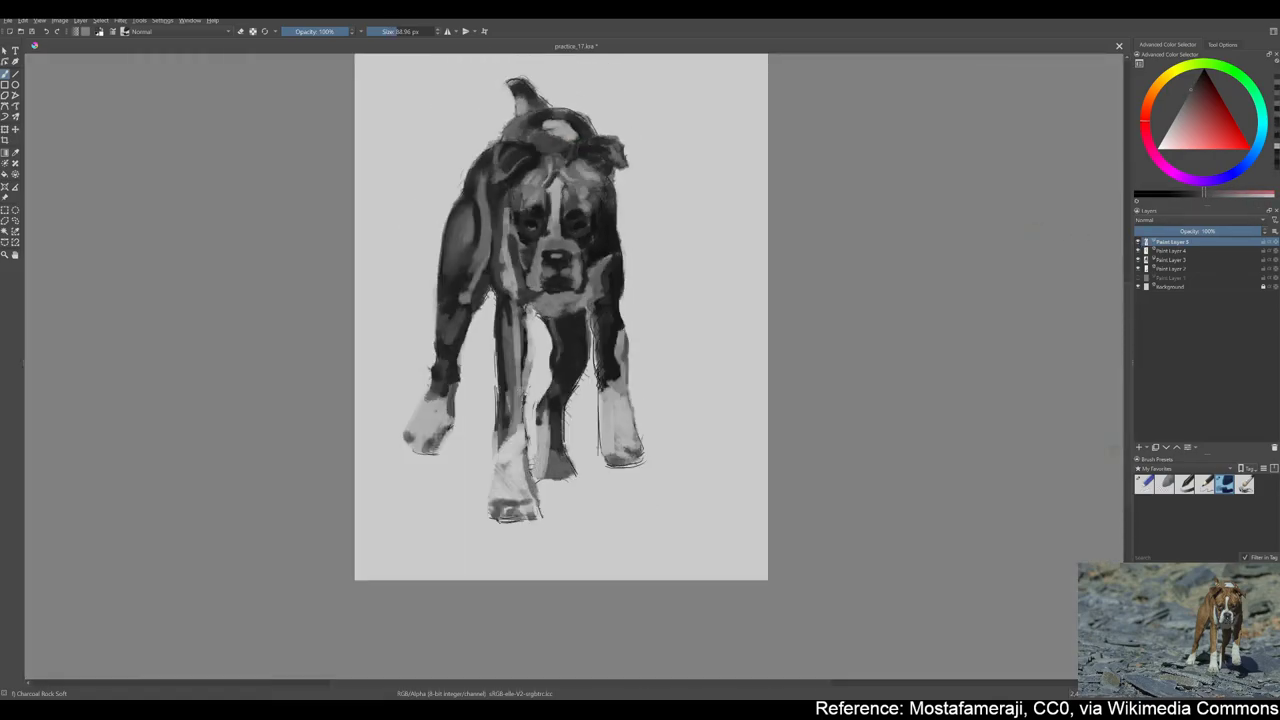
On a new paint layer with reduced brush opacity, reshape the left-hand eye's dark lid and pale lower rim
{"action": "key", "text": "plus"}
{"action": "key", "text": "plus"}
{"action": "key", "text": "bracketleft"}
{"action": "key", "text": "bracketleft"}
{"action": "key", "text": "bracketleft"}
{"action": "key", "text": "bracketleft"}
{"action": "key", "text": "bracketleft"}
{"action": "key", "text": "bracketleft"}
{"action": "key", "text": "bracketleft"}
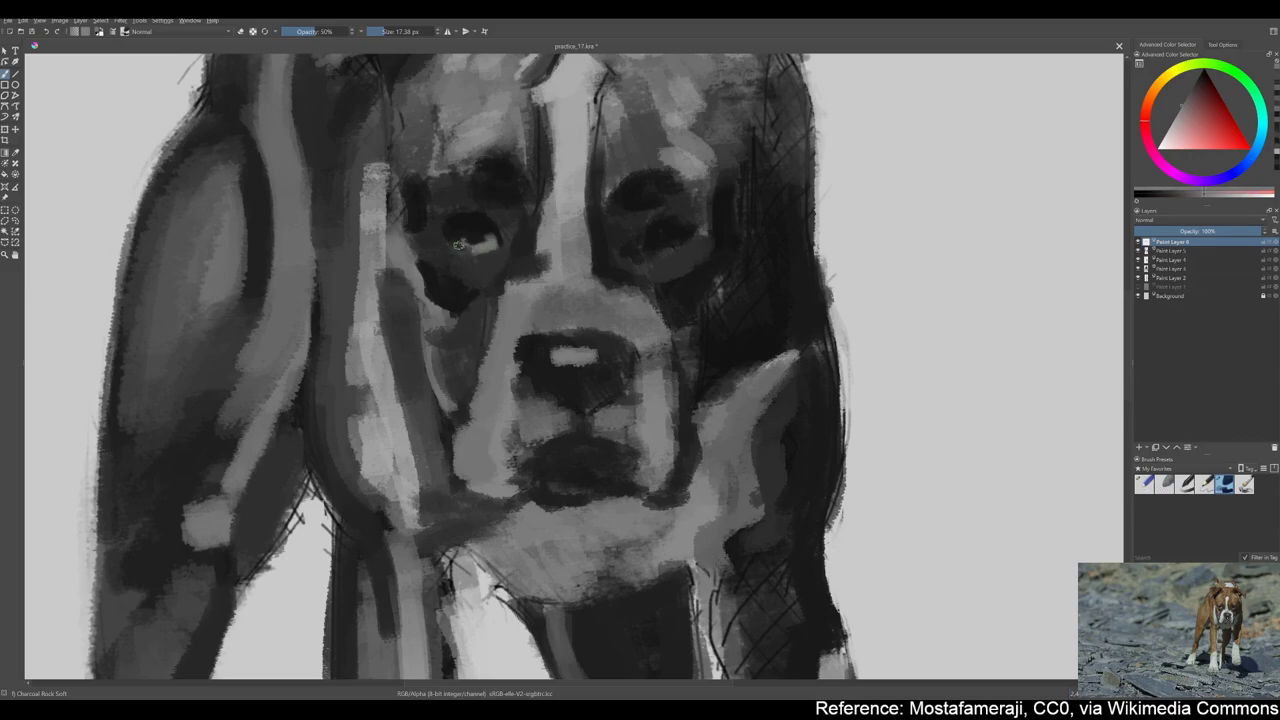
{"action": "key", "text": "bracketleft"}
{"action": "key", "text": "bracketleft"}
{"action": "key", "text": "bracketleft"}
{"action": "key", "text": "bracketleft"}
{"action": "left_click", "coordinate": [458, 244], "text": "ctrl"}
{"action": "left_click_drag", "start_coordinate": [458, 248], "coordinate": [494, 250]}
{"action": "key", "text": "bracketleft"}
{"action": "key", "text": "bracketleft"}
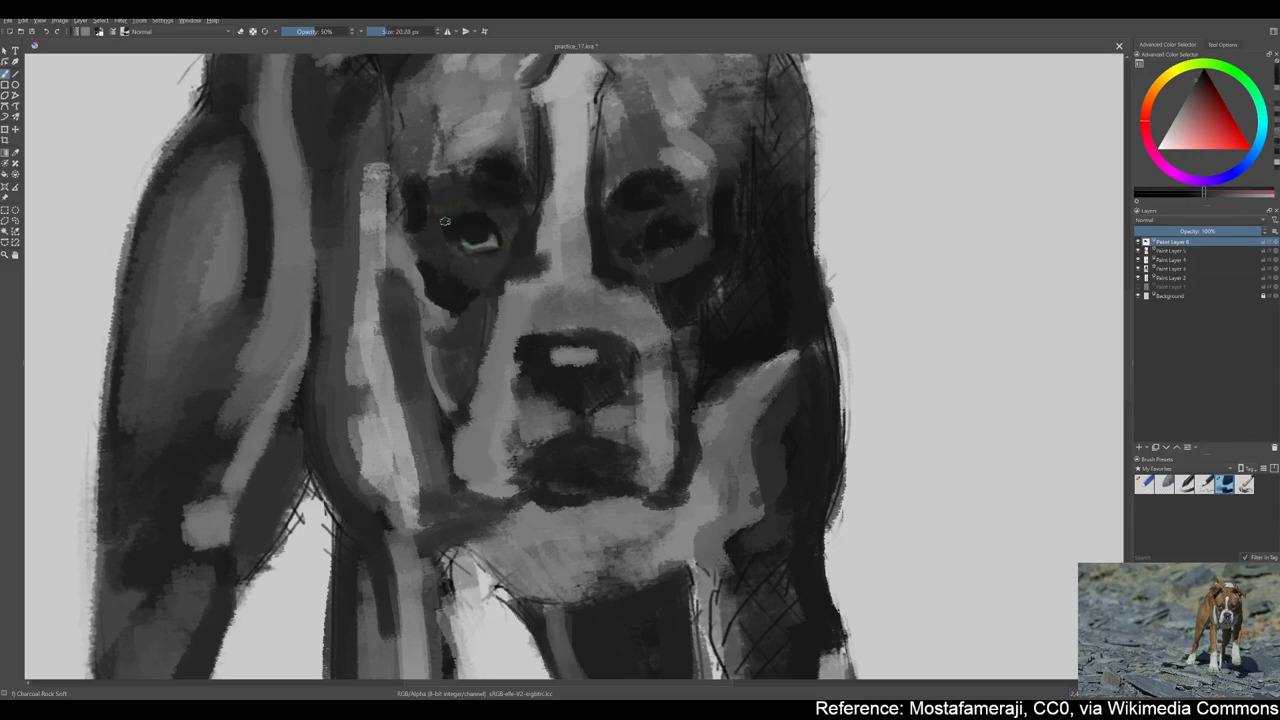
Add small near-white highlights to the left-hand eye's pupil and lower rim with a fine brush
{"action": "left_click", "coordinate": [481, 237], "text": "ctrl"}
{"action": "left_click", "coordinate": [1163, 150]}
{"action": "key", "text": "bracketleft"}
{"action": "key", "text": "bracketleft"}
{"action": "key", "text": "bracketleft"}
{"action": "key", "text": "bracketleft"}
{"action": "key", "text": "bracketleft"}
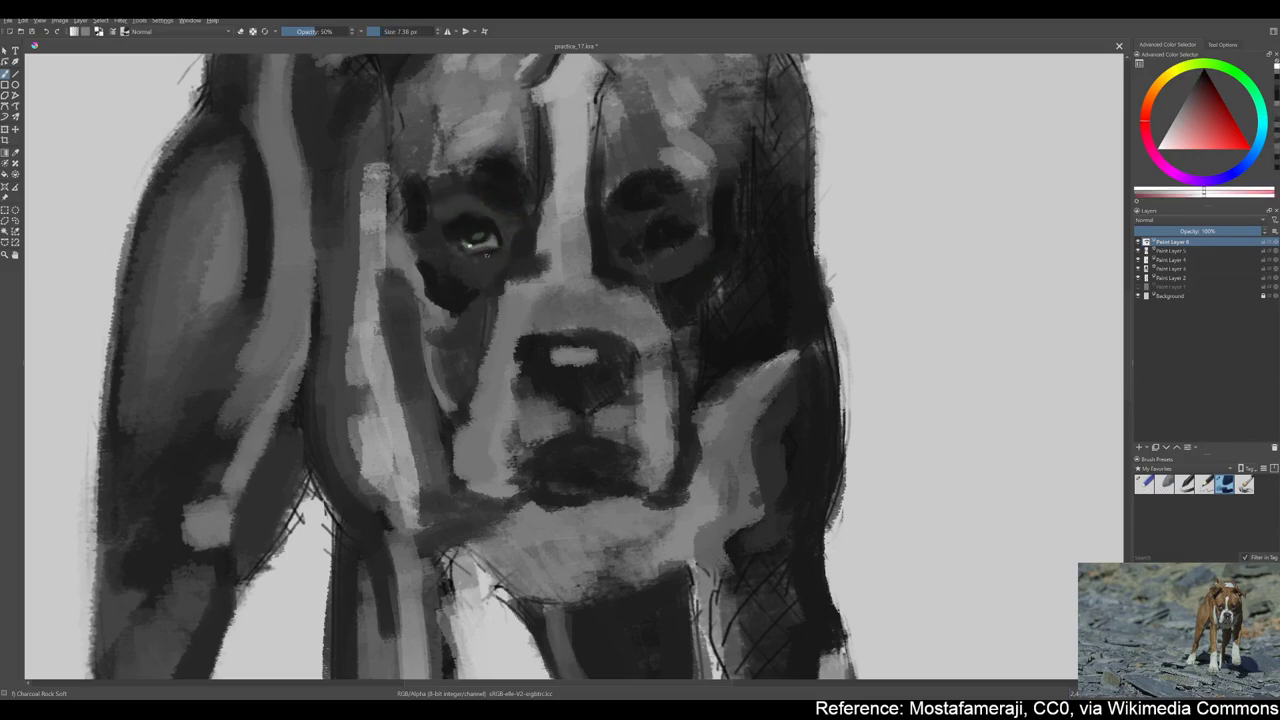
Darken the right-hand eye, dab highlights on its inner corner and lower lid, and lighten the outer edge of its brow
{"action": "left_click", "coordinate": [653, 253], "text": "ctrl"}
{"action": "key", "text": "bracketright"}
{"action": "key", "text": "bracketright"}
{"action": "key", "text": "bracketright"}
{"action": "key", "text": "bracketright"}
{"action": "key", "text": "bracketright"}
{"action": "key", "text": "bracketright"}
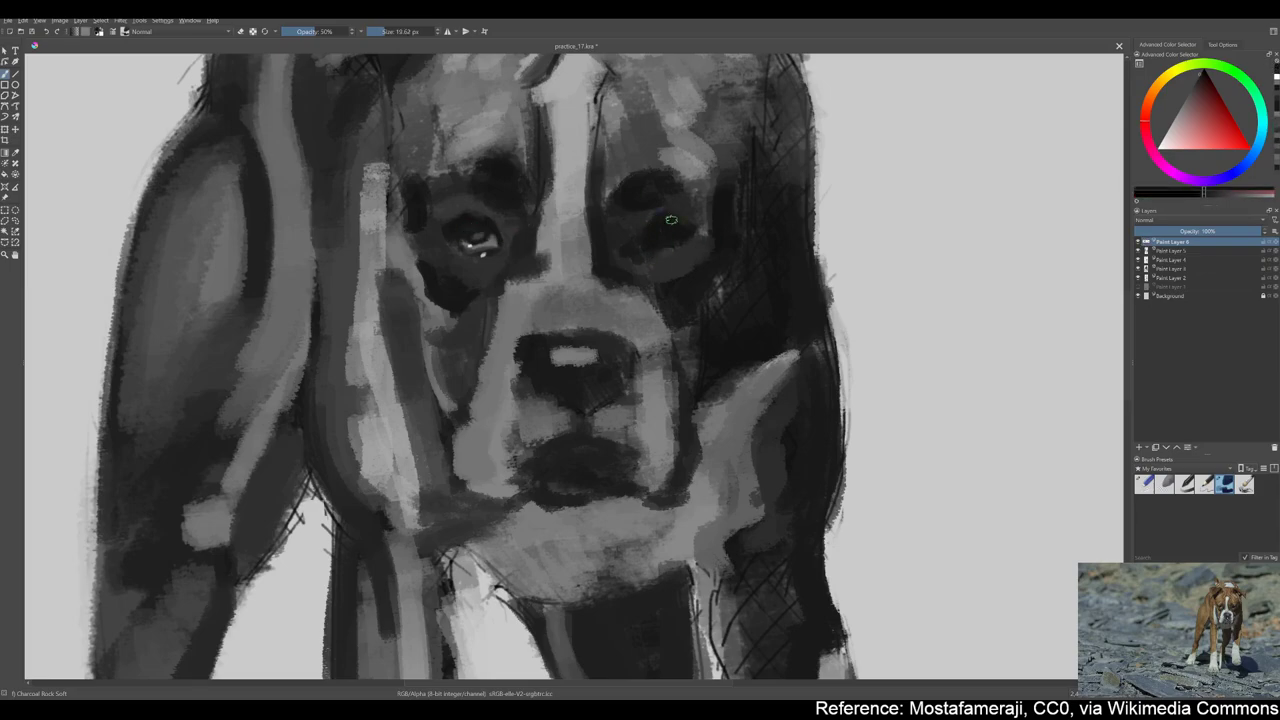
{"action": "key", "text": "bracketleft"}
{"action": "key", "text": "bracketleft"}
{"action": "key", "text": "bracketleft"}
{"action": "left_click", "coordinate": [641, 254]}
{"action": "left_click", "coordinate": [666, 266]}
{"action": "left_click", "coordinate": [704, 228], "text": "ctrl"}
{"action": "left_click_drag", "start_coordinate": [682, 200], "coordinate": [700, 224]}
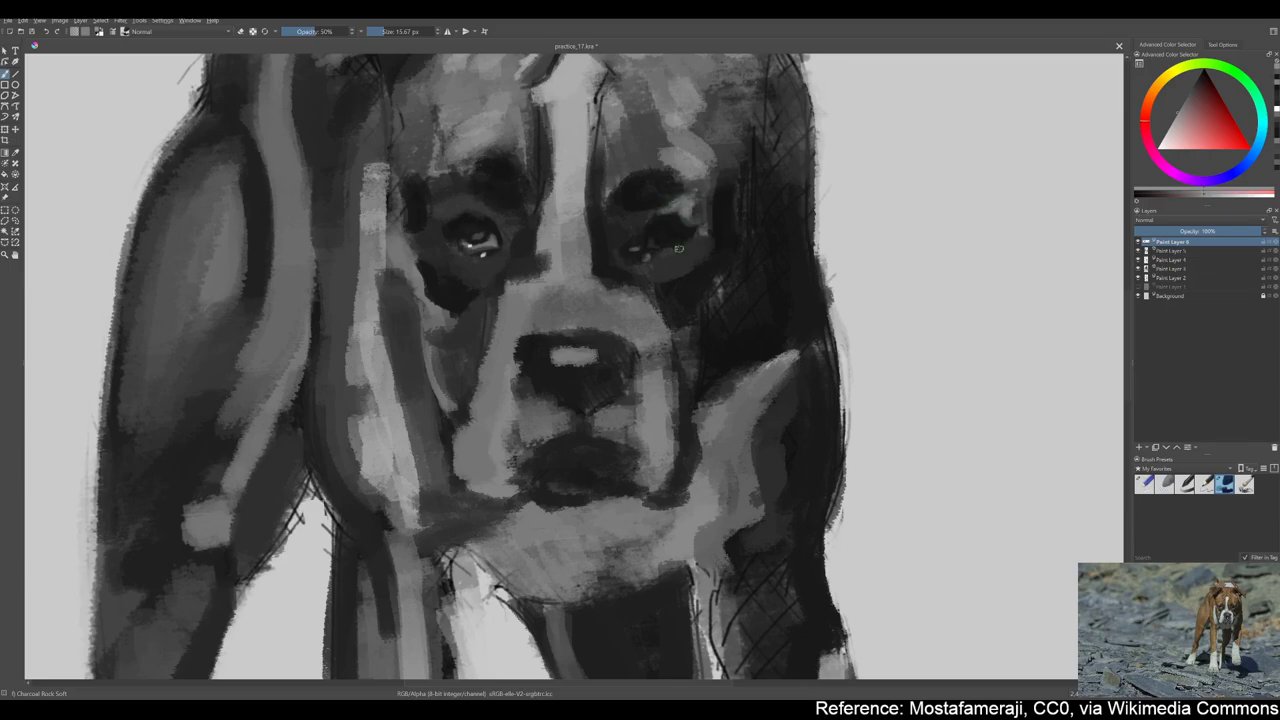
Define the right-hand eye's pupil with sampled dark grey and a tiny light highlight
{"action": "left_click", "coordinate": [680, 258], "text": "ctrl"}
{"action": "key", "text": "bracketleft"}
{"action": "key", "text": "bracketleft"}
{"action": "key", "text": "bracketleft"}
{"action": "key", "text": "bracketleft"}
{"action": "left_click", "coordinate": [673, 242]}
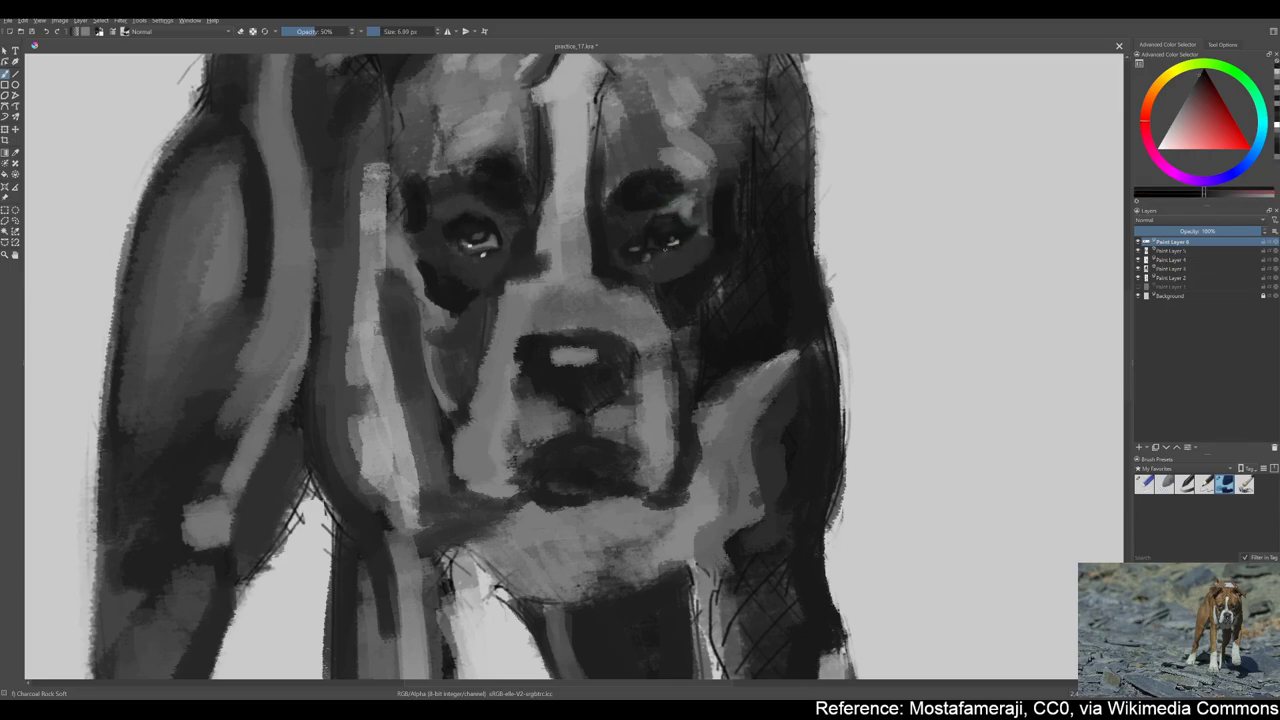
Soften the skin around the right-hand eye with sampled greys and lighten the dark brow spot above it
{"action": "scroll", "coordinate": [707, 190], "scroll_direction": "up", "scroll_amount": 2}
{"action": "scroll", "coordinate": [620, 230], "scroll_direction": "down", "scroll_amount": 2}
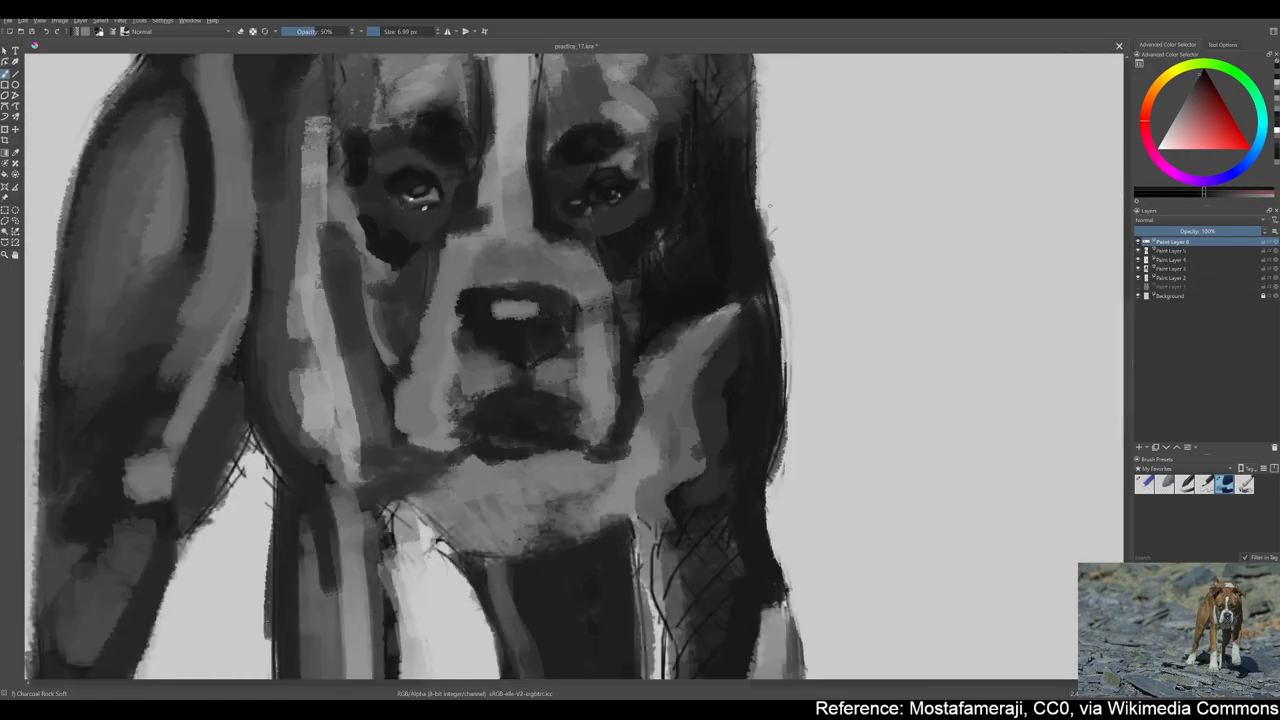
{"action": "key", "text": "bracketright"}
{"action": "key", "text": "bracketright"}
{"action": "key", "text": "bracketright"}
{"action": "key", "text": "bracketright"}
{"action": "left_click", "coordinate": [597, 205], "text": "ctrl"}
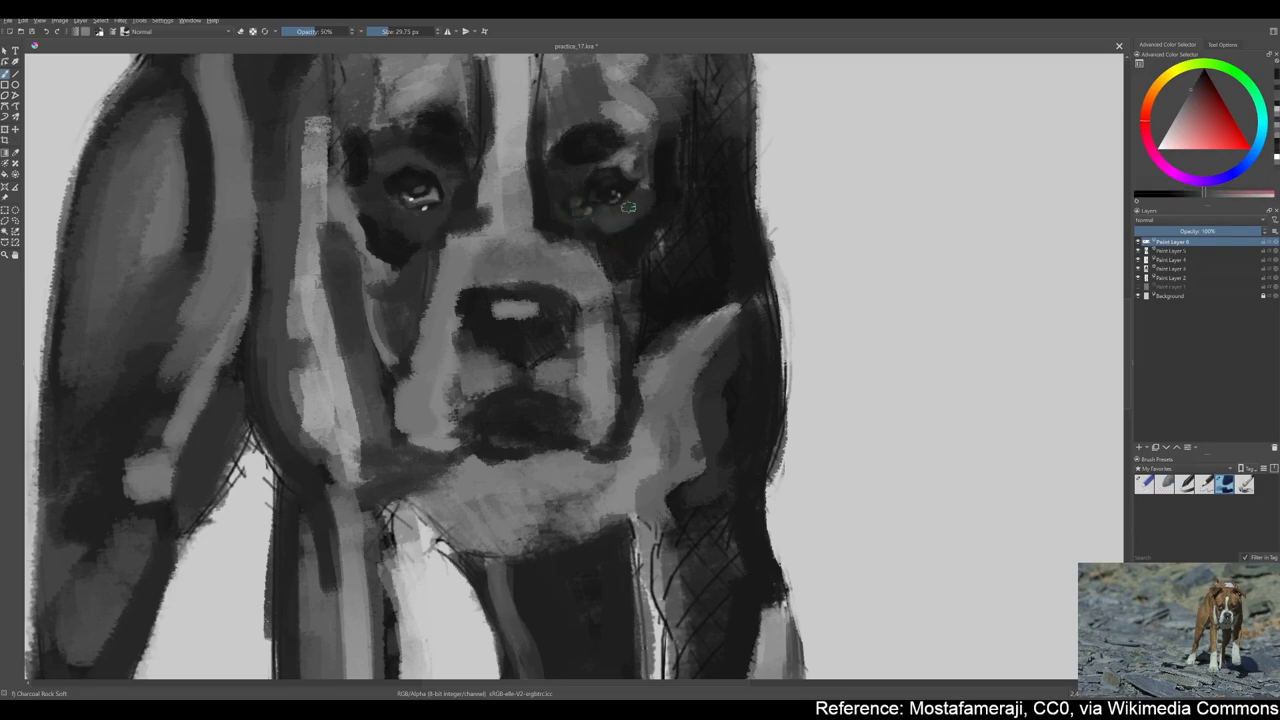
{"action": "key", "text": "bracketright"}
{"action": "left_click", "coordinate": [578, 148], "text": "ctrl"}
{"action": "left_click_drag", "start_coordinate": [578, 148], "coordinate": [571, 176]}
{"action": "key", "text": "bracketright"}
{"action": "key", "text": "bracketright"}
{"action": "key", "text": "bracketright"}
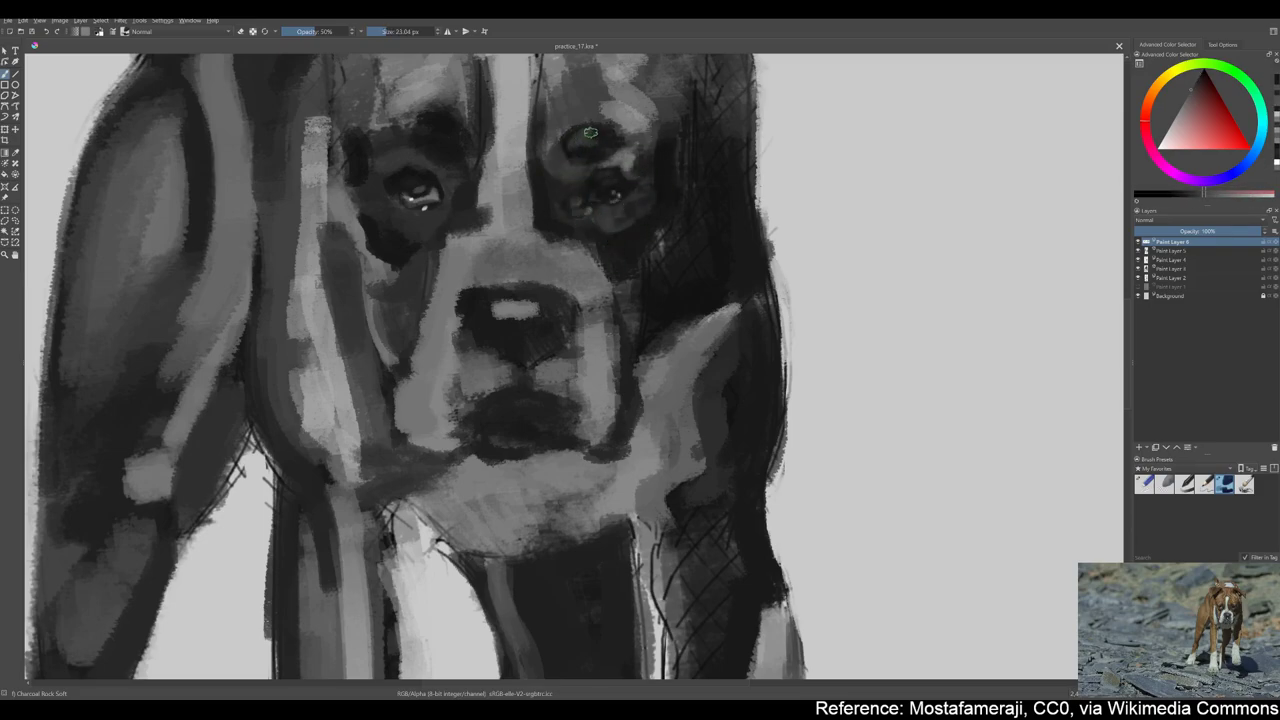
Break up the flat highlight on the nose and model the nose's upper surface with sampled greys
{"action": "scroll", "coordinate": [482, 369], "scroll_direction": "down", "scroll_amount": 2}
{"action": "scroll", "coordinate": [565, 209], "scroll_direction": "up", "scroll_amount": 2}
{"action": "key", "text": "bracketleft"}
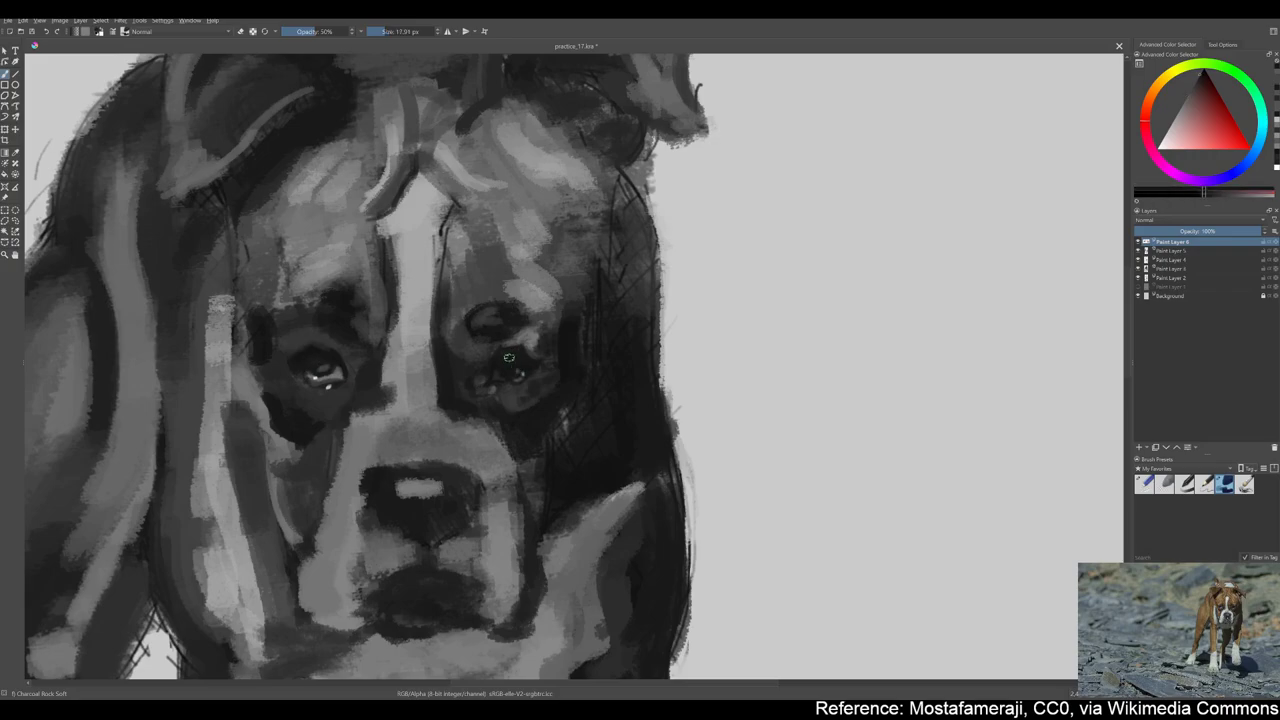
{"action": "scroll", "coordinate": [531, 354], "scroll_direction": "down", "scroll_amount": 2}
{"action": "scroll", "coordinate": [452, 413], "scroll_direction": "up", "scroll_amount": 3}
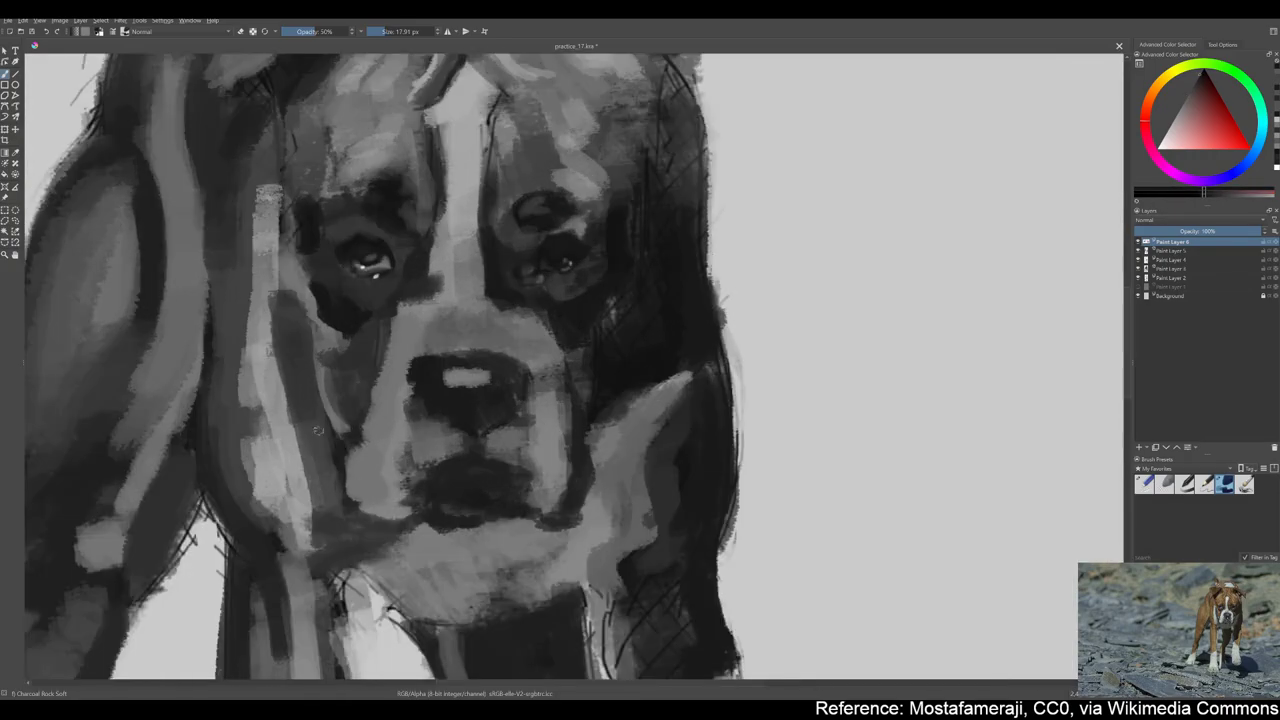
{"action": "key", "text": "bracketright"}
{"action": "key", "text": "bracketright"}
{"action": "mouse_move", "coordinate": [465, 378]}
{"action": "left_mouse_down"}
{"action": "mouse_move", "coordinate": [524, 388]}
{"action": "mouse_move", "coordinate": [428, 409]}
{"action": "mouse_move", "coordinate": [468, 384]}
{"action": "left_mouse_up"}
{"action": "left_click", "coordinate": [450, 370], "text": "ctrl"}
{"action": "left_click", "coordinate": [430, 410], "text": "ctrl"}
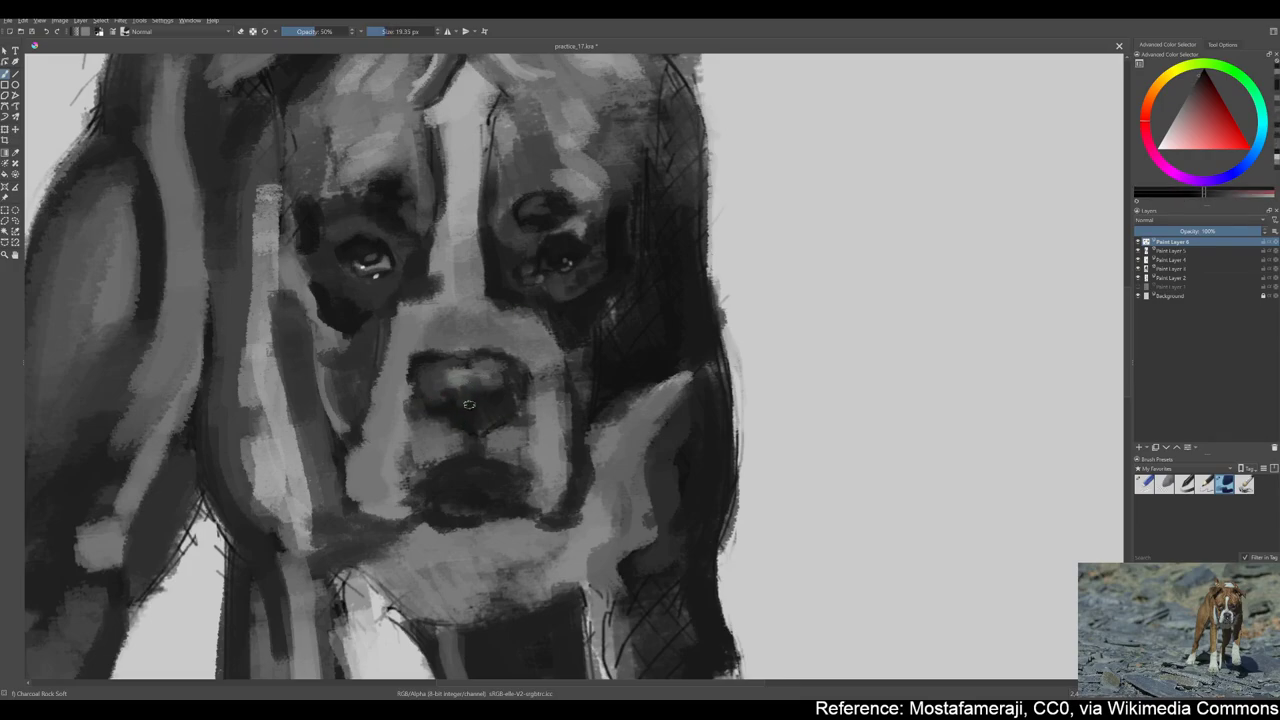
Shape the nostrils and the nose's lower edge with sampled dark and mid-greys
{"action": "left_click", "coordinate": [449, 427], "text": "ctrl"}
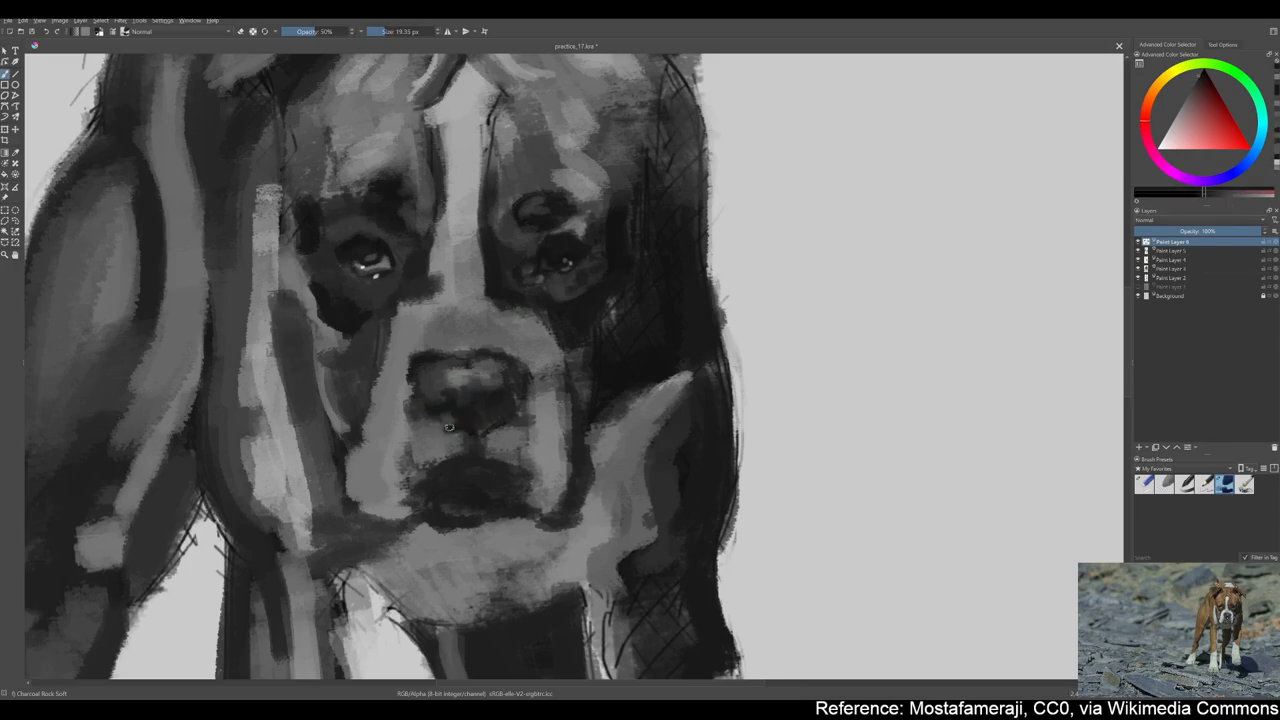
{"action": "key", "text": "bracketright"}
{"action": "left_click", "coordinate": [497, 406], "text": "ctrl"}
{"action": "key", "text": "bracketright"}
{"action": "scroll", "coordinate": [492, 425], "scroll_direction": "down", "scroll_amount": 3}
{"action": "scroll", "coordinate": [500, 400], "scroll_direction": "up", "scroll_amount": 1}
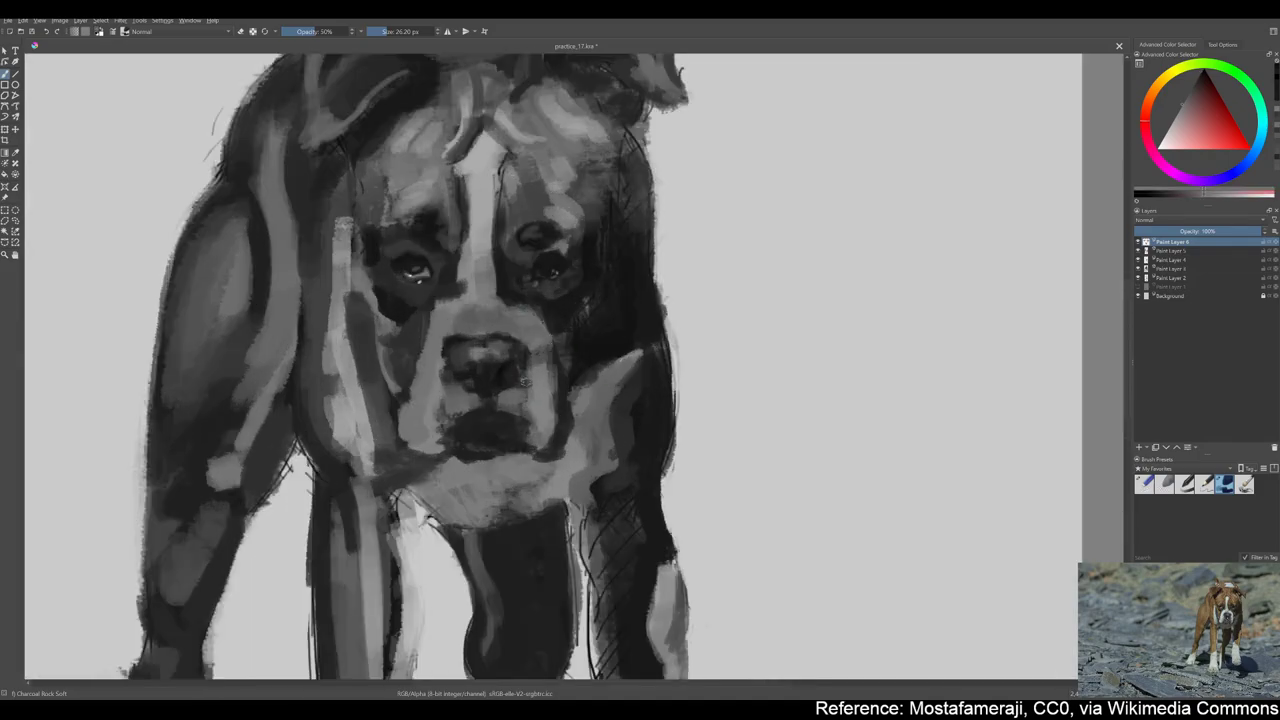
{"action": "left_click", "coordinate": [476, 338], "text": "ctrl"}
{"action": "scroll", "coordinate": [490, 340], "scroll_direction": "down", "scroll_amount": 3}
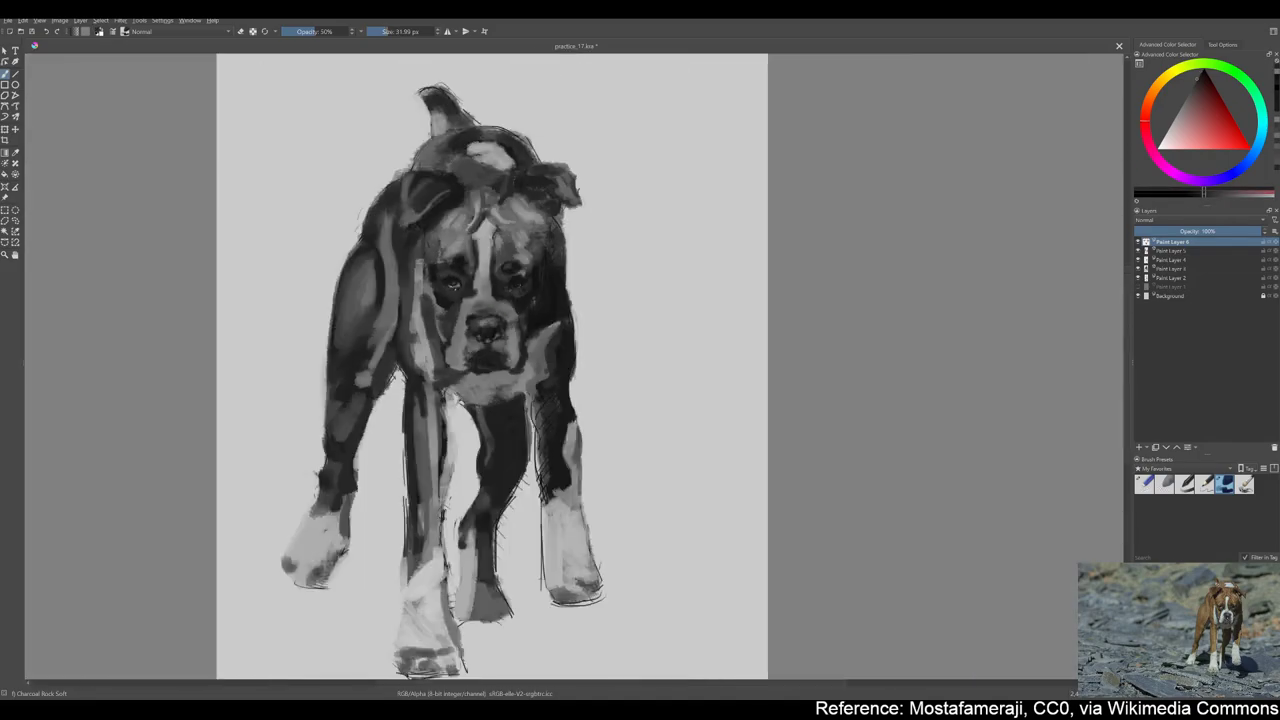
Model the mouth and lips below the nose with sampled greys
{"action": "scroll", "coordinate": [480, 340], "scroll_direction": "up", "scroll_amount": 3}
{"action": "left_click", "coordinate": [447, 343], "text": "ctrl"}
{"action": "scroll", "coordinate": [447, 343], "scroll_direction": "down", "scroll_amount": 3}
{"action": "scroll", "coordinate": [460, 360], "scroll_direction": "up", "scroll_amount": 2}
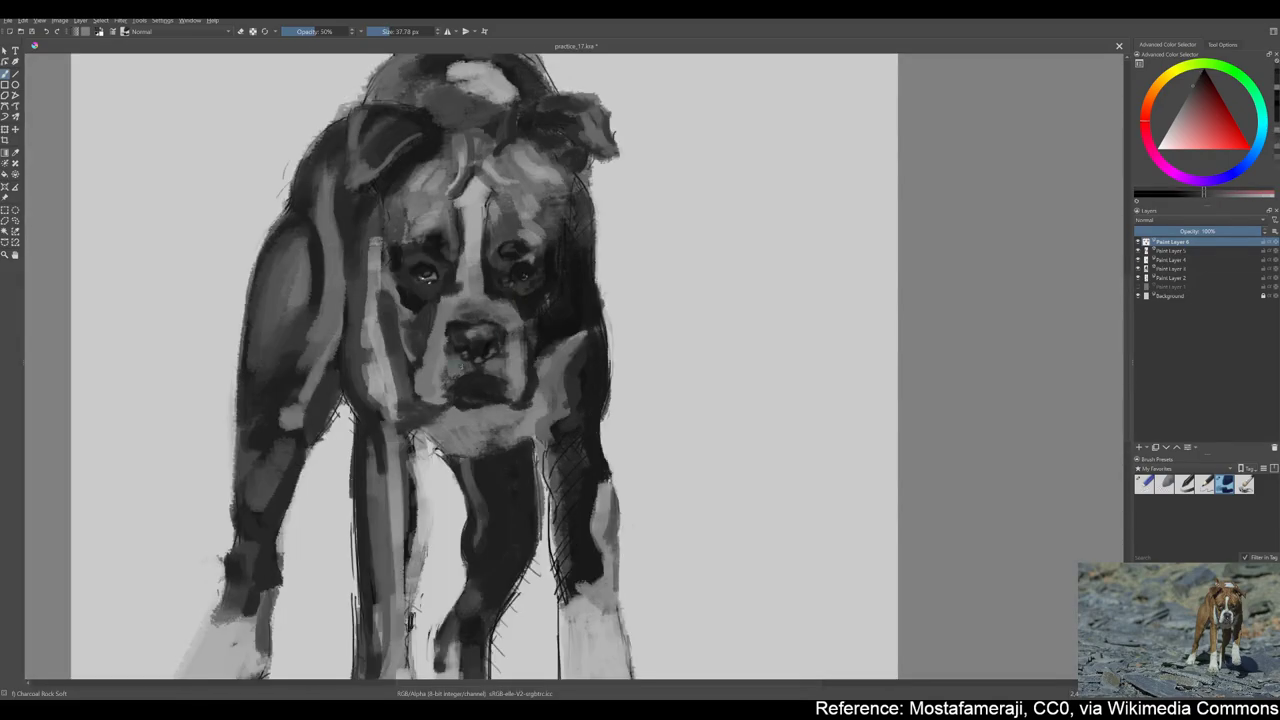
{"action": "key", "text": "bracketleft"}
{"action": "left_click", "coordinate": [473, 380], "text": "ctrl"}
{"action": "key", "text": "bracketleft"}
{"action": "scroll", "coordinate": [478, 390], "scroll_direction": "up", "scroll_amount": 1}
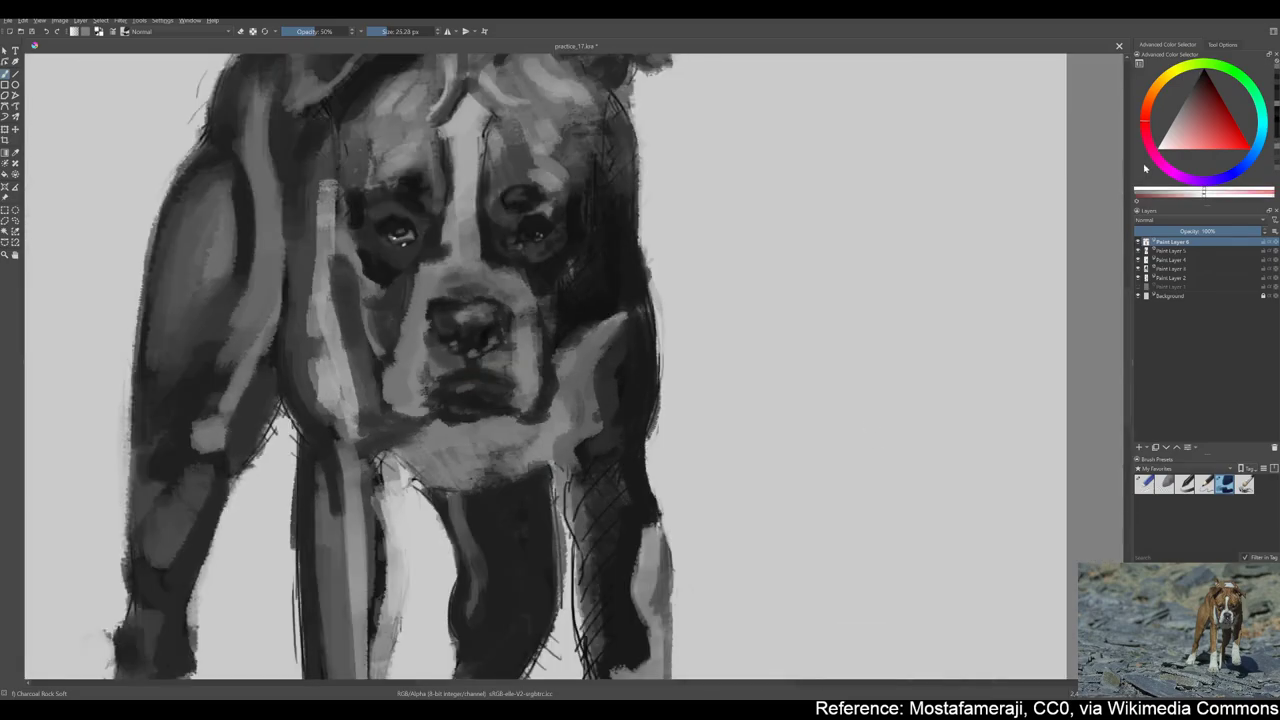
Dab small near-white highlights on the nose tip and around the nostrils
{"action": "left_click", "coordinate": [452, 328], "text": "ctrl"}
{"action": "key", "text": "bracketright"}
{"action": "key", "text": "bracketright"}
{"action": "key", "text": "bracketright"}
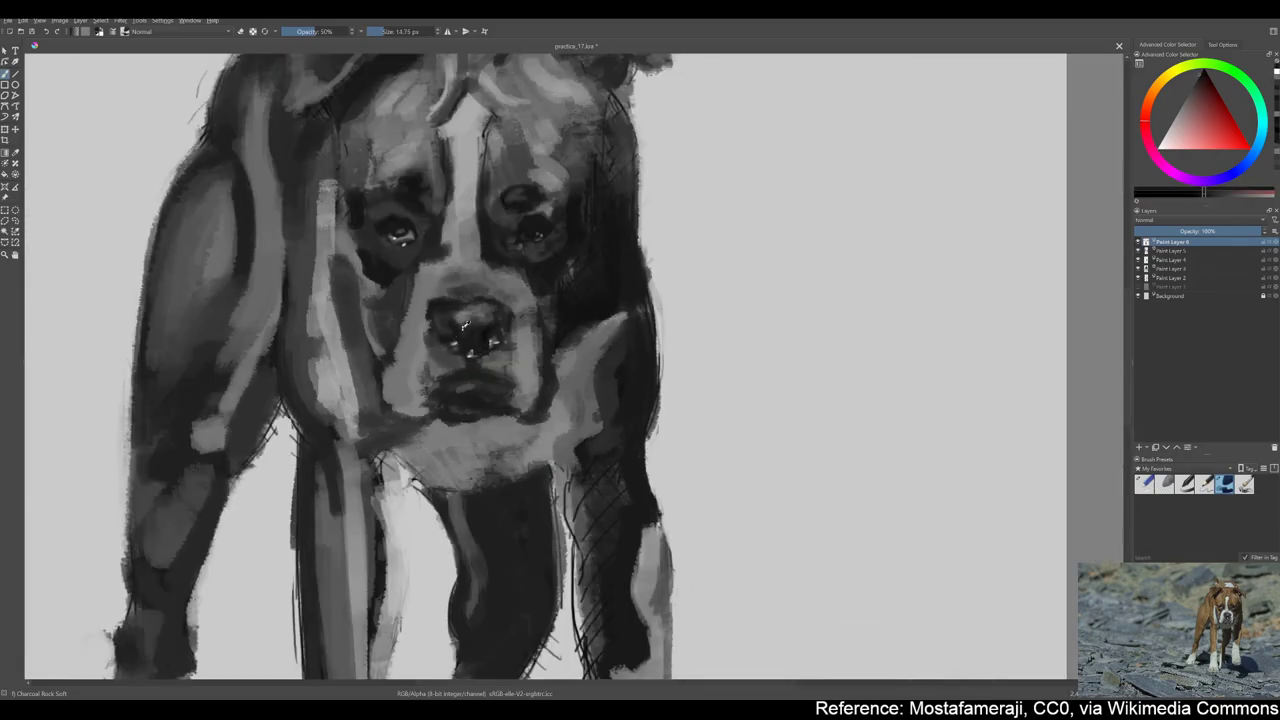
{"action": "left_click", "coordinate": [464, 325], "text": "ctrl"}
{"action": "left_click", "coordinate": [466, 314]}
Add a highlight to the lower lip and blend the chin beneath it with sampled grey
{"action": "key", "text": "bracketright"}
{"action": "key", "text": "bracketright"}
{"action": "key", "text": "bracketright"}
{"action": "key", "text": "bracketright"}
{"action": "mouse_move", "coordinate": [458, 384]}
{"action": "left_mouse_down"}
{"action": "mouse_move", "coordinate": [504, 402]}
{"action": "mouse_move", "coordinate": [463, 411]}
{"action": "left_mouse_up"}
{"action": "left_click", "coordinate": [465, 410], "text": "ctrl"}
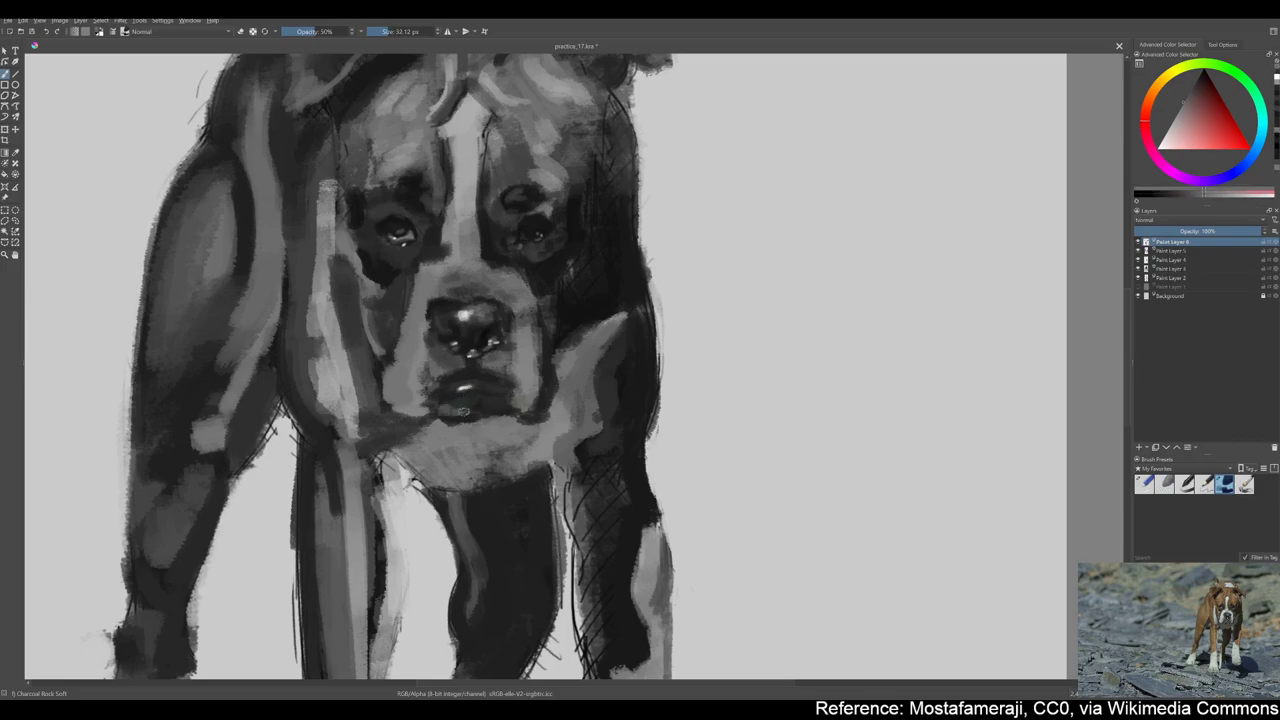
Brighten the forehead blaze and the white band around the muzzle with lighter grey and near-white strokes
{"action": "key", "text": "bracketright"}
{"action": "scroll", "coordinate": [491, 359], "scroll_direction": "down", "scroll_amount": 1}
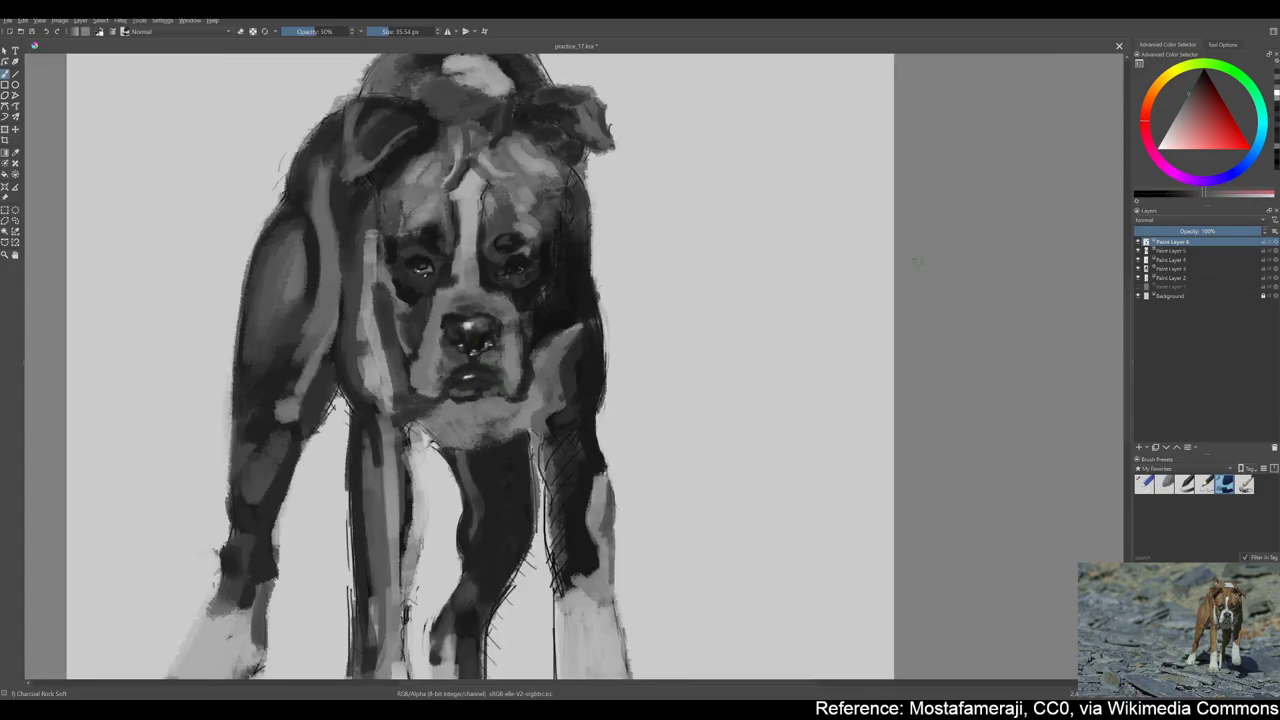
{"action": "key", "text": "l"}
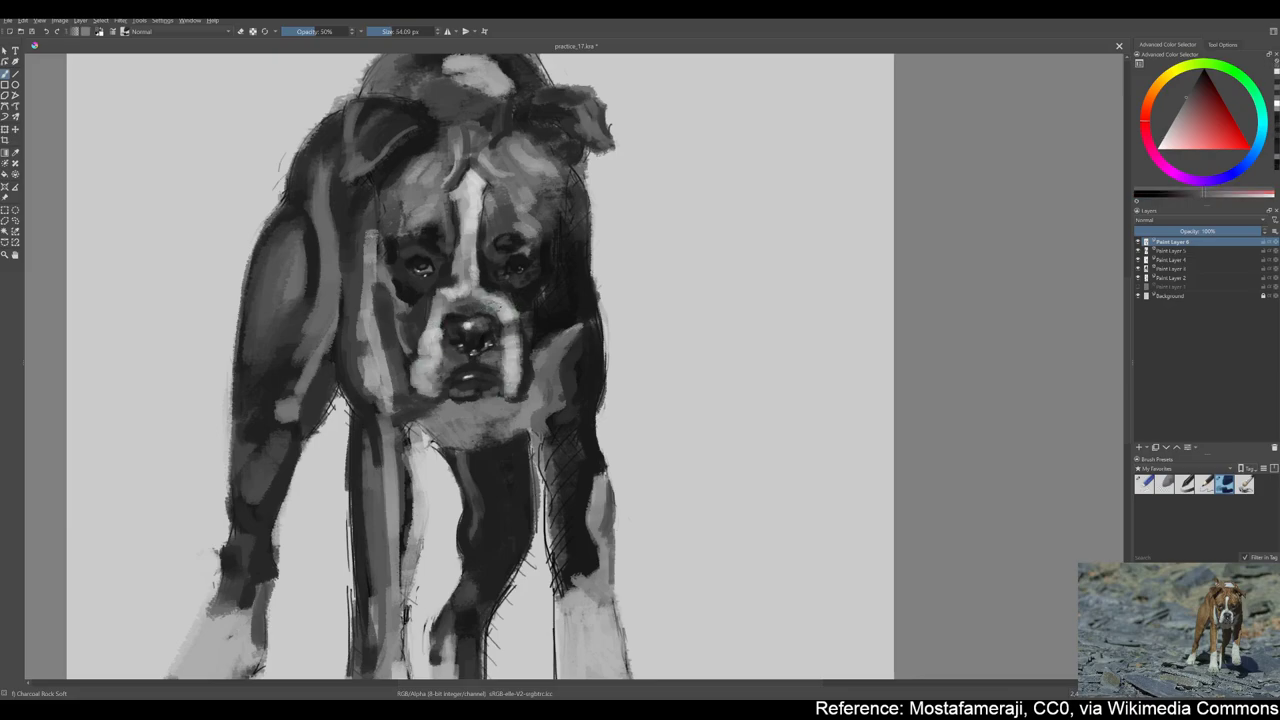
{"action": "scroll", "coordinate": [486, 300], "scroll_direction": "down", "scroll_amount": 3}
{"action": "scroll", "coordinate": [534, 255], "scroll_direction": "up", "scroll_amount": 3}
{"action": "key", "text": "bracketleft"}
{"action": "left_click", "coordinate": [310, 338], "text": "ctrl"}
{"action": "left_click_drag", "start_coordinate": [310, 338], "coordinate": [312, 345]}
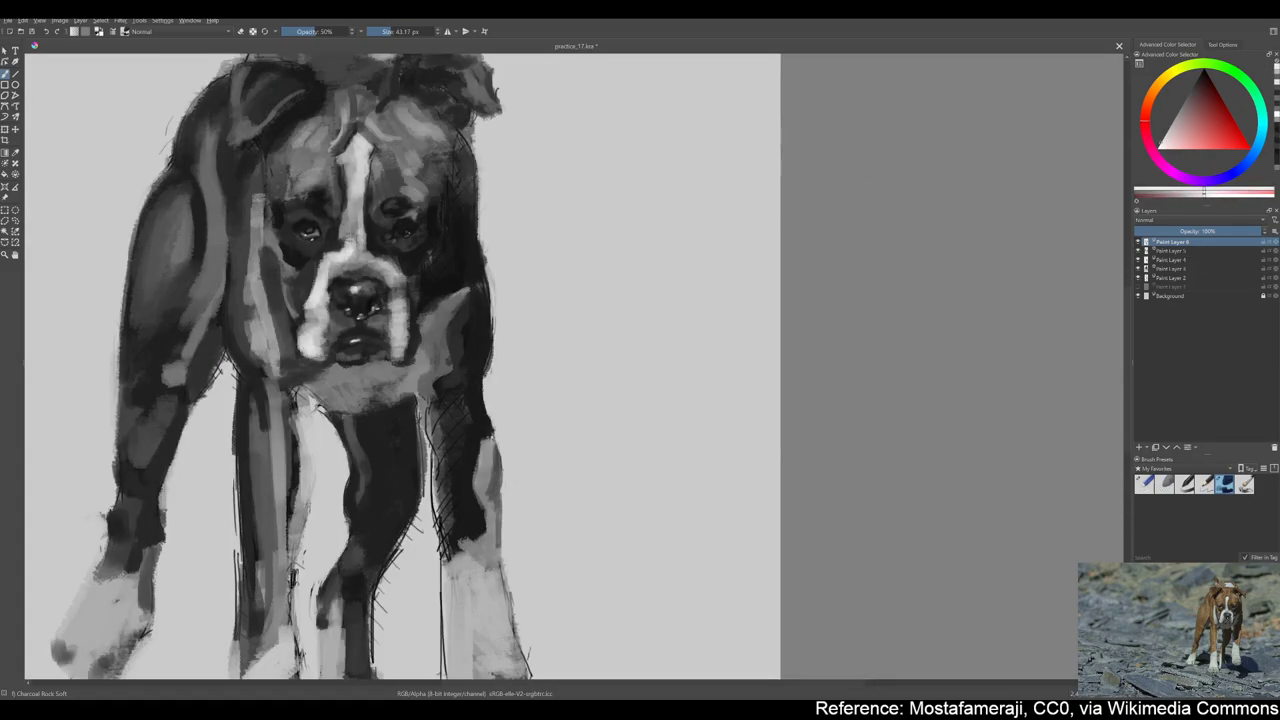
Brighten the brow above the left-hand eye and add sampled light and dark greys to the lids around both eyes
{"action": "left_click_drag", "start_coordinate": [290, 180], "coordinate": [322, 180]}
{"action": "left_click", "coordinate": [306, 179], "text": "ctrl"}
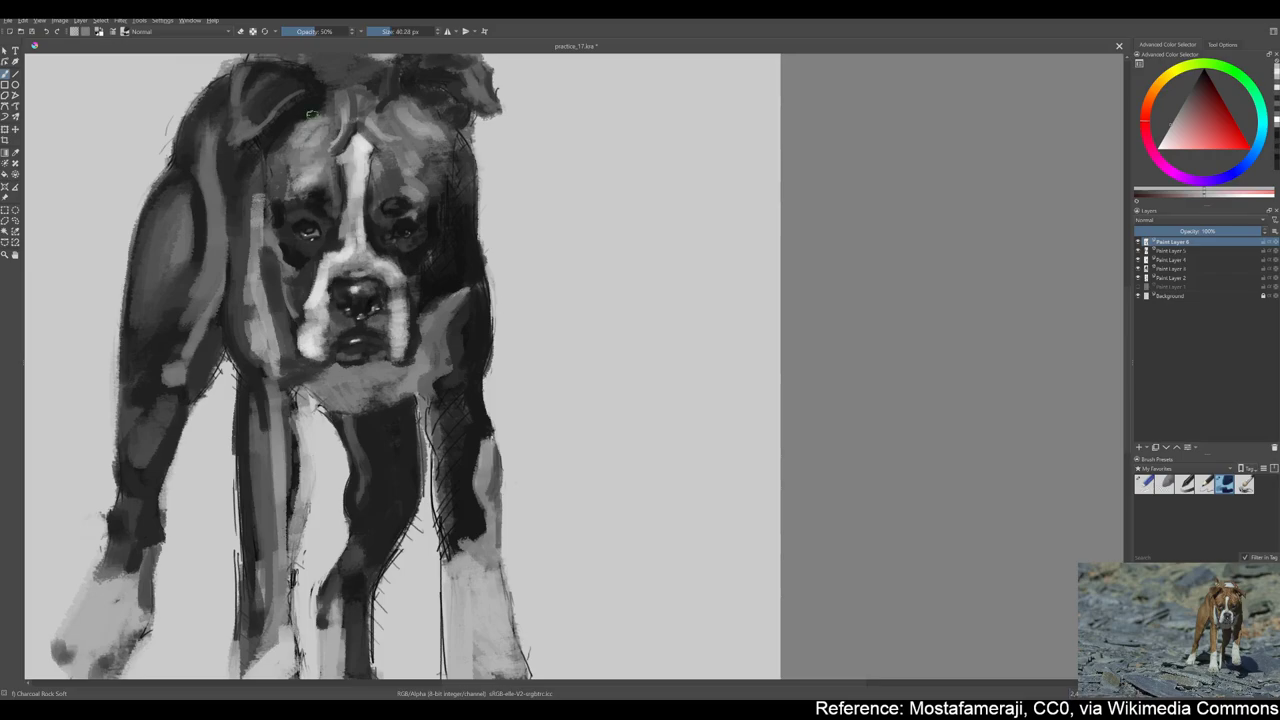
{"action": "scroll", "coordinate": [299, 249], "scroll_direction": "up", "scroll_amount": 3}
{"action": "key", "text": "bracketleft"}
{"action": "key", "text": "bracketleft"}
{"action": "key", "text": "bracketleft"}
{"action": "key", "text": "bracketleft"}
{"action": "key", "text": "bracketleft"}
{"action": "key", "text": "bracketleft"}
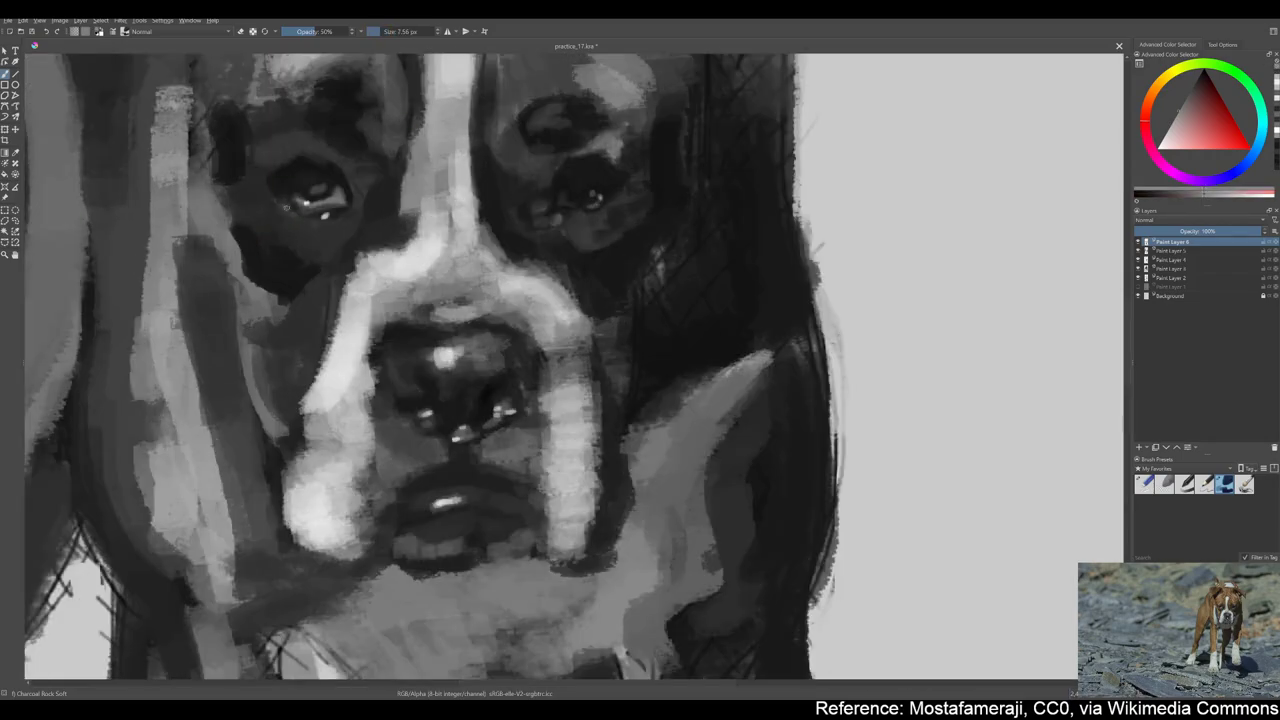
{"action": "left_click", "coordinate": [585, 230], "text": "ctrl"}
{"action": "scroll", "coordinate": [704, 329], "scroll_direction": "down", "scroll_amount": 1}
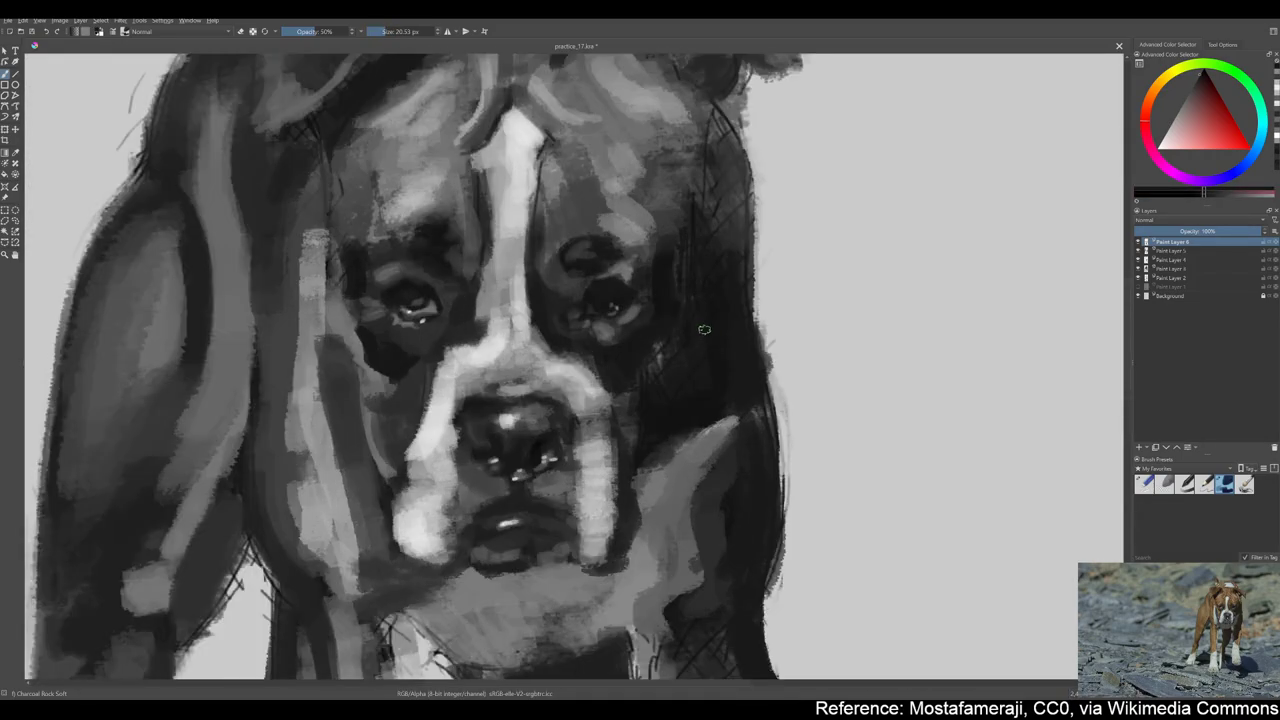
Paint thin sampled-grey strokes down the outer edge of the right-hand cheek and beside the right-hand eye
{"action": "scroll", "coordinate": [447, 325], "scroll_direction": "down", "scroll_amount": 3}
{"action": "scroll", "coordinate": [500, 340], "scroll_direction": "up", "scroll_amount": 2}
{"action": "key", "text": "bracketright"}
{"action": "key", "text": "bracketright"}
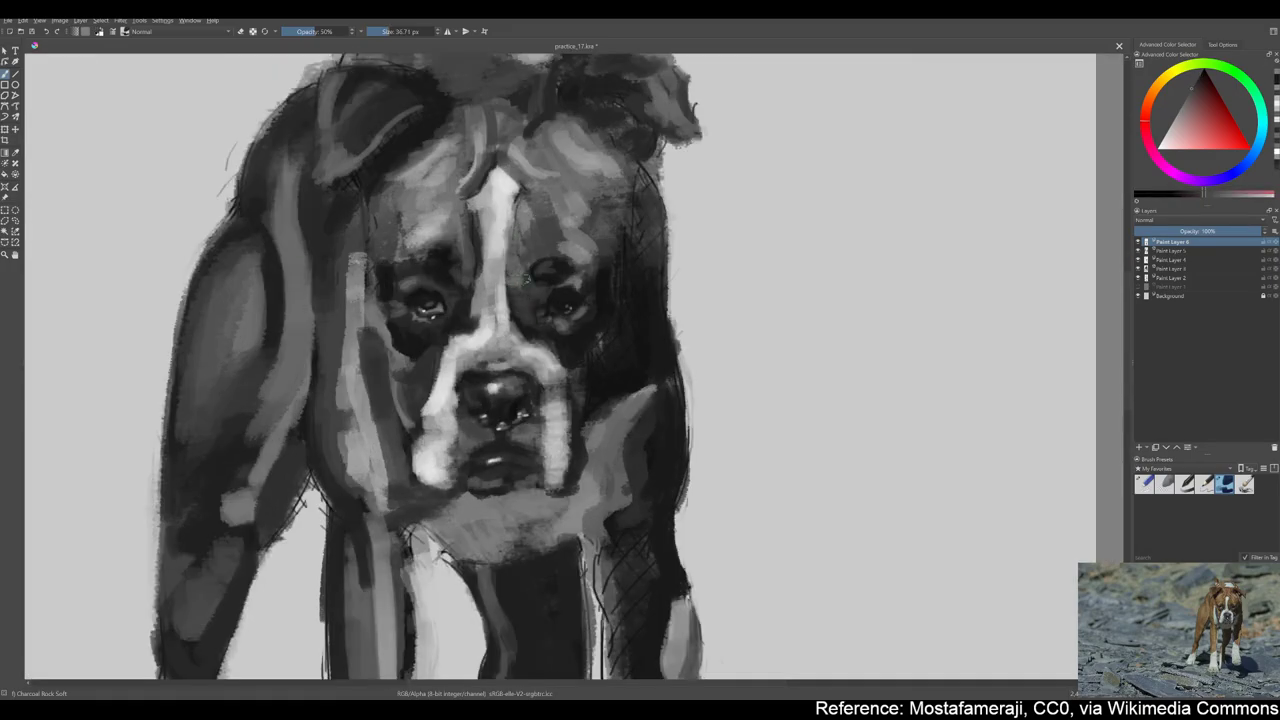
{"action": "left_click", "coordinate": [581, 383], "text": "ctrl"}
{"action": "key", "text": "bracketleft"}
{"action": "key", "text": "bracketleft"}
{"action": "key", "text": "bracketleft"}
{"action": "key", "text": "bracketleft"}
{"action": "mouse_move", "coordinate": [586, 412]}
{"action": "left_mouse_down"}
{"action": "mouse_move", "coordinate": [636, 316]}
{"action": "mouse_move", "coordinate": [645, 266]}
{"action": "left_mouse_up"}
Blend the dark side of the head beside the right-hand eye using a larger brush and sampled dark grey
{"action": "left_click", "coordinate": [614, 262], "text": "ctrl"}
{"action": "key", "text": "bracketright"}
{"action": "key", "text": "bracketright"}
{"action": "key", "text": "bracketright"}
{"action": "key", "text": "bracketright"}
{"action": "key", "text": "bracketright"}
{"action": "key", "text": "bracketright"}
{"action": "key", "text": "bracketright"}
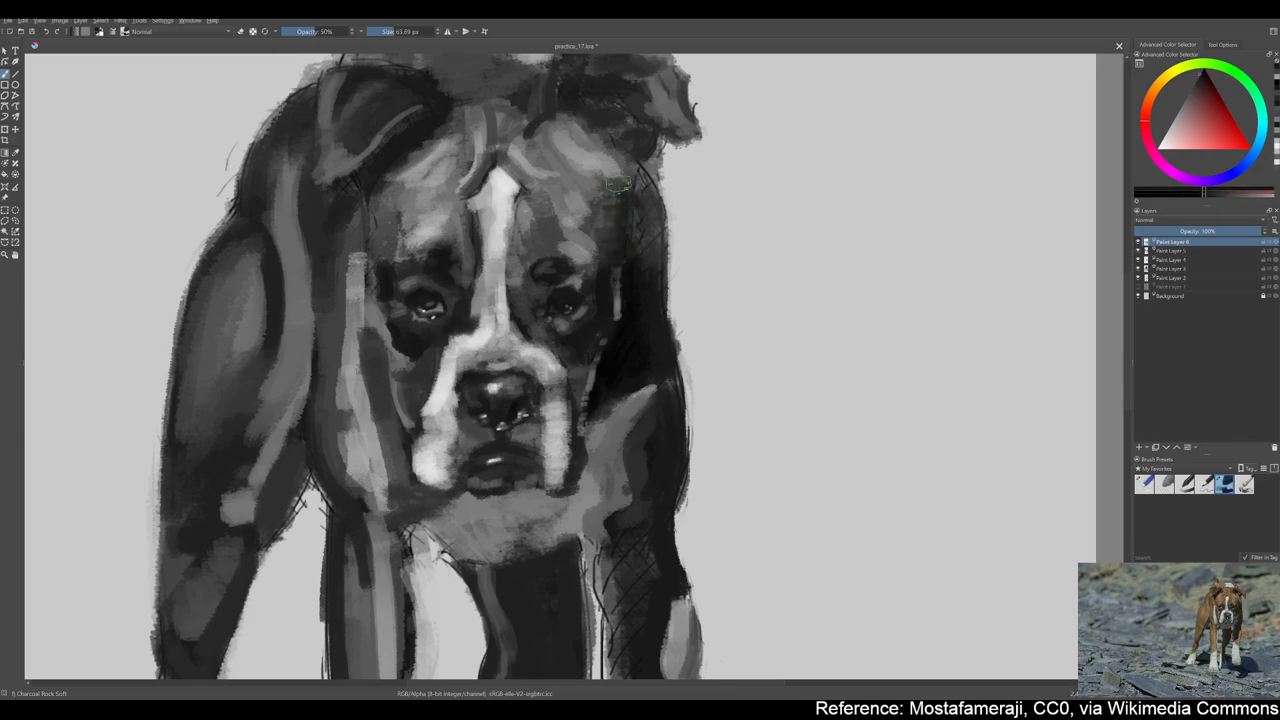
Repaint the right-hand ear with sampled greys, smoothing its upper edge and the fold toward the tip
{"action": "scroll", "coordinate": [640, 180], "scroll_direction": "down", "scroll_amount": 3}
{"action": "scroll", "coordinate": [680, 124], "scroll_direction": "up", "scroll_amount": 2}
{"action": "key", "text": "bracketleft"}
{"action": "key", "text": "bracketleft"}
{"action": "key", "text": "bracketleft"}
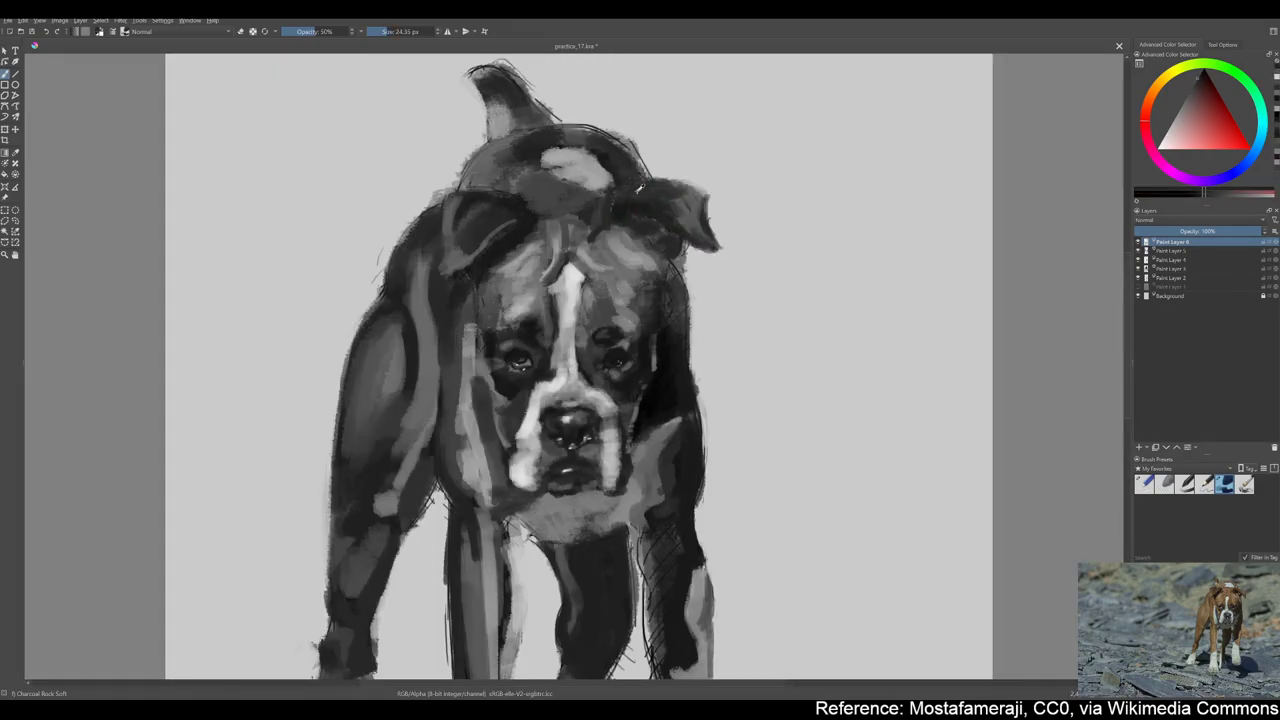
{"action": "left_click", "coordinate": [640, 186], "text": "ctrl"}
{"action": "key", "text": "bracketright"}
{"action": "key", "text": "bracketright"}
{"action": "key", "text": "bracketright"}
{"action": "key", "text": "bracketright"}
{"action": "key", "text": "bracketright"}
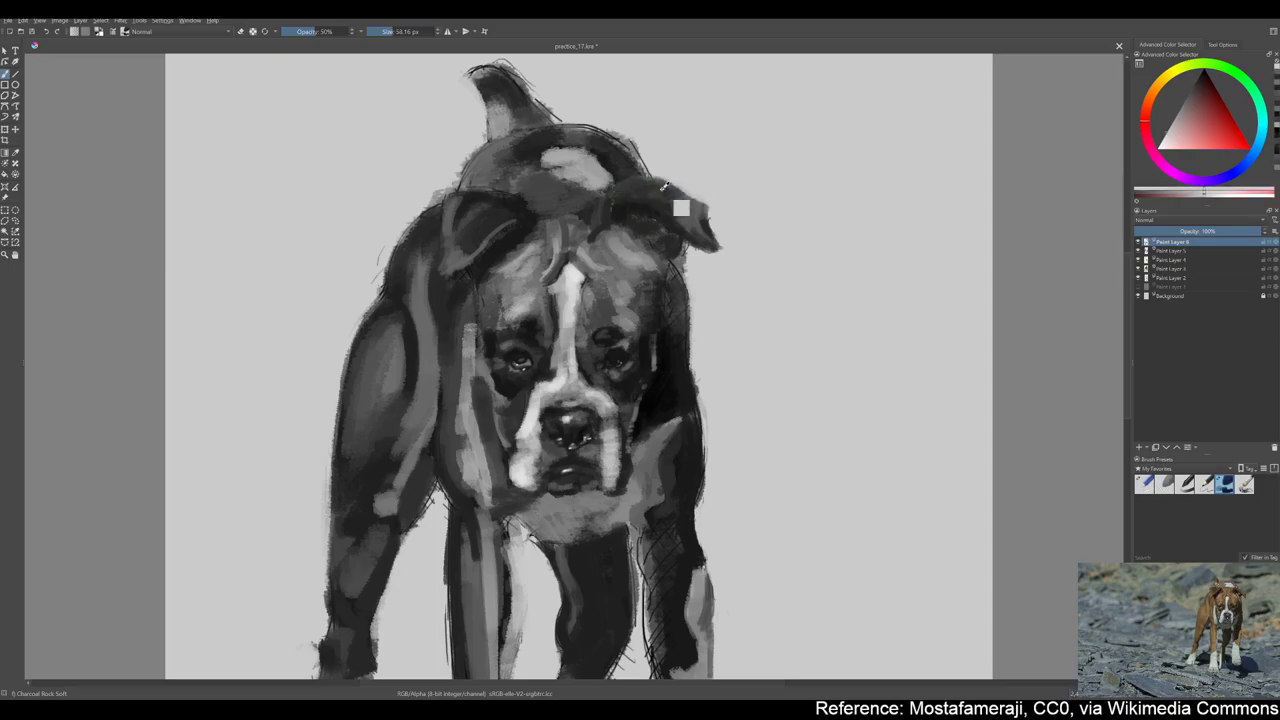
{"action": "left_click", "coordinate": [662, 186], "text": "ctrl"}
{"action": "left_click_drag", "start_coordinate": [662, 186], "coordinate": [705, 215]}
Reshape the left-hand ear with sampled light and dark greys along its outer edge and inner fold
{"action": "key", "text": "bracketleft"}
{"action": "key", "text": "bracketleft"}
{"action": "key", "text": "bracketleft"}
{"action": "left_click_drag", "start_coordinate": [455, 205], "coordinate": [485, 275]}
{"action": "left_click", "coordinate": [512, 262], "text": "ctrl"}
{"action": "left_click", "coordinate": [470, 250], "text": "ctrl"}
{"action": "left_click_drag", "start_coordinate": [440, 230], "coordinate": [532, 228]}
{"action": "left_click", "coordinate": [478, 276], "text": "ctrl"}
{"action": "left_click", "coordinate": [537, 212], "text": "ctrl"}
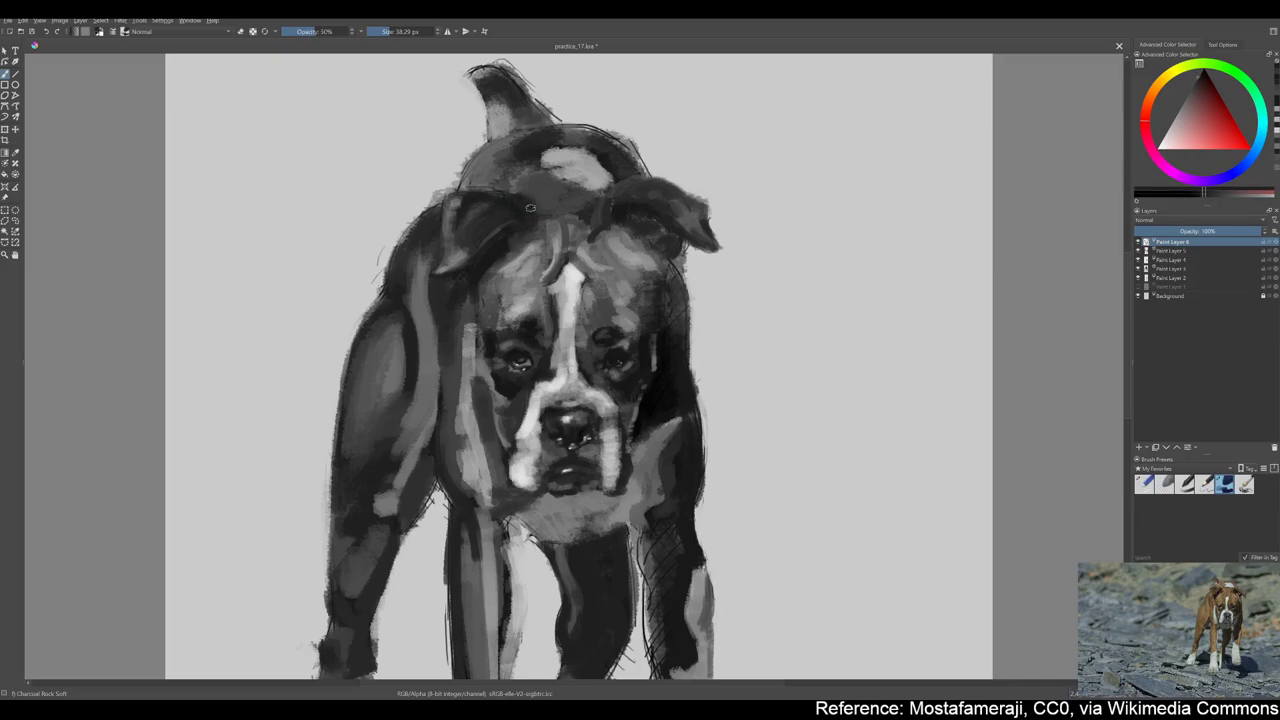
Paint the top of the head between the ears with sampled mid and dark grey strokes
{"action": "left_click", "coordinate": [530, 207], "text": "ctrl"}
{"action": "left_click", "coordinate": [474, 197], "text": "ctrl"}
{"action": "left_click", "coordinate": [604, 191], "text": "ctrl"}
{"action": "left_click", "coordinate": [576, 196], "text": "ctrl"}
{"action": "left_click", "coordinate": [594, 193], "text": "ctrl"}
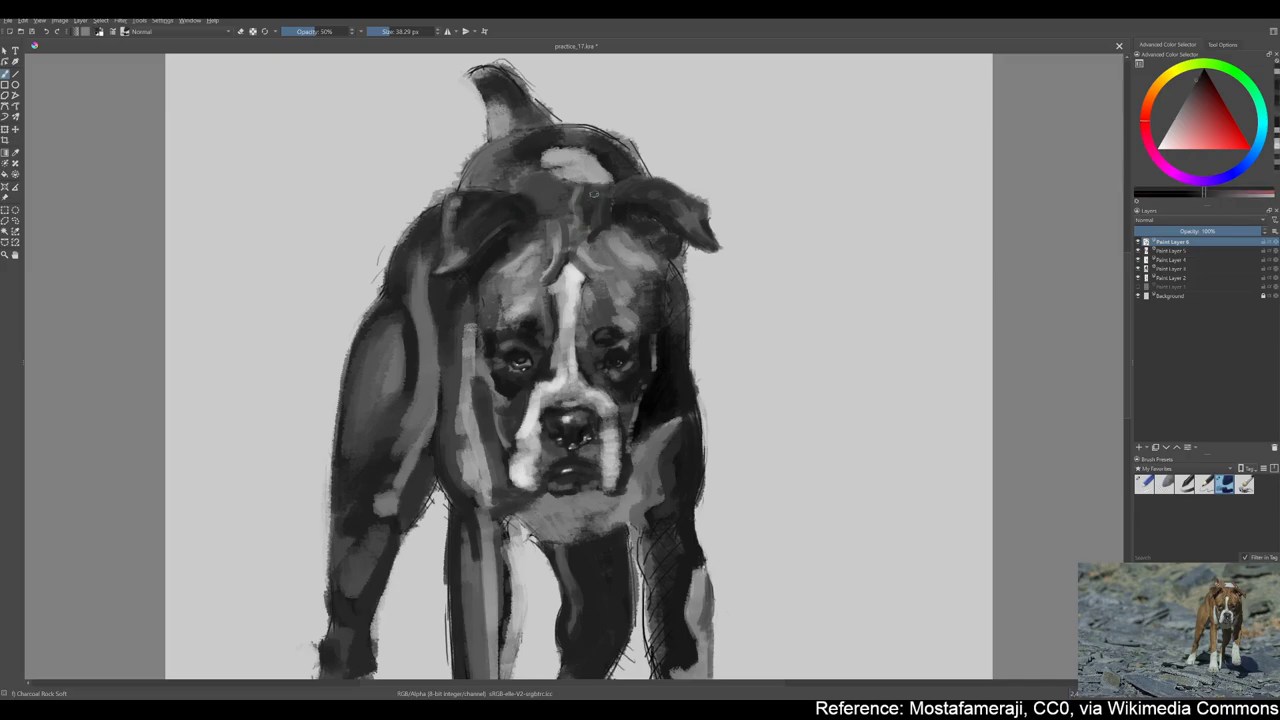
{"action": "left_click", "coordinate": [594, 193], "text": "ctrl"}
{"action": "left_click", "coordinate": [562, 196], "text": "ctrl"}
{"action": "left_click", "coordinate": [568, 195], "text": "ctrl"}
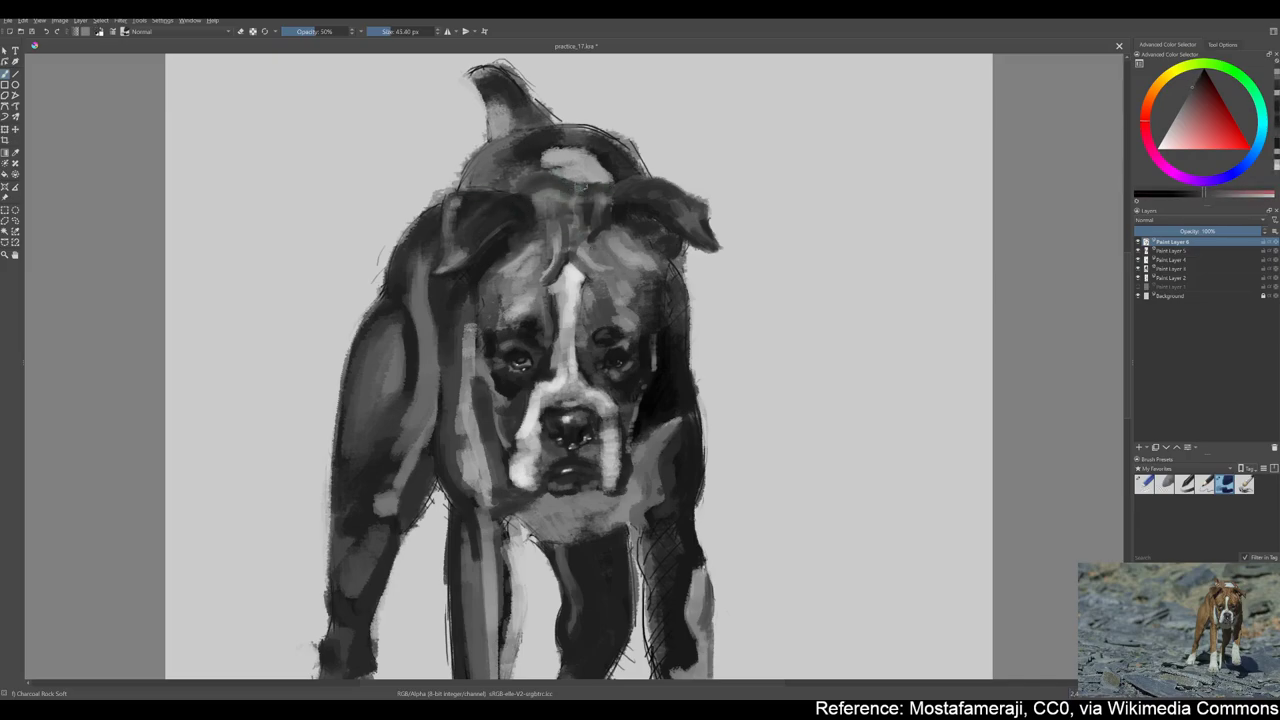
Add a new paint layer on top and switch to the Dry Brushing brush
{"action": "key", "text": "minus"}
{"action": "key", "text": "plus"}
{"action": "key", "text": "minus"}
{"action": "key", "text": "slash"}
{"action": "key", "text": "Insert"}
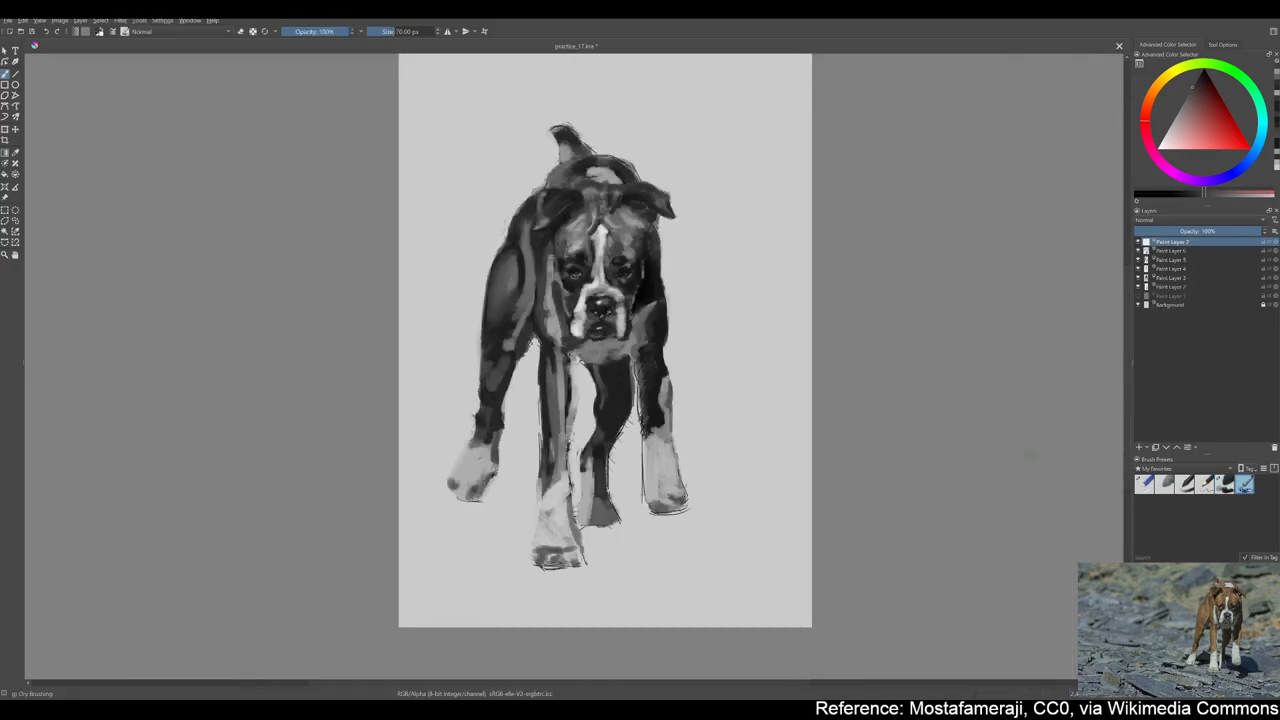
Try short dry-brushed fur strokes along the dark fold between the left-hand shoulder and the neck
{"action": "key", "text": "1"}
{"action": "left_click", "coordinate": [631, 325], "text": "ctrl"}
{"action": "left_click", "coordinate": [510, 316], "text": "ctrl"}
{"action": "left_click", "coordinate": [475, 258], "text": "ctrl"}
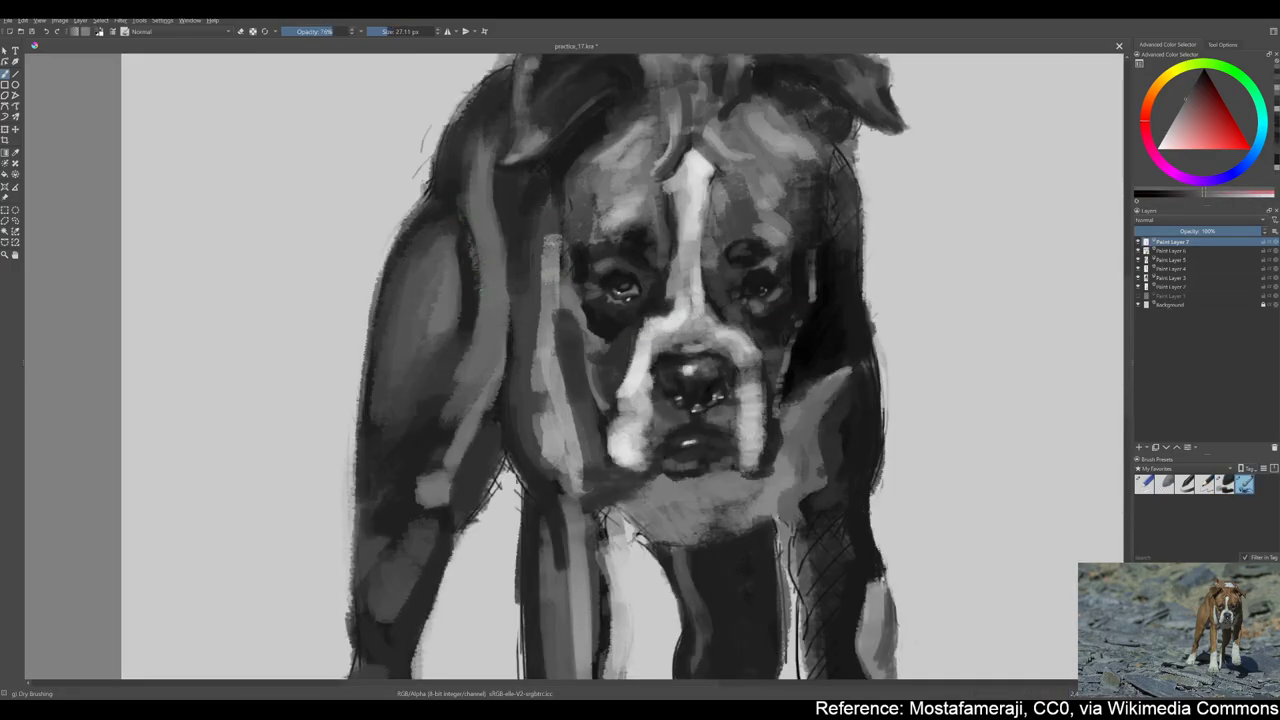
{"action": "key", "text": "minus"}
{"action": "key", "text": "plus"}
{"action": "left_click", "coordinate": [430, 360], "text": "ctrl"}
{"action": "mouse_move", "coordinate": [428, 325]}
{"action": "left_mouse_down"}
{"action": "mouse_move", "coordinate": [415, 360]}
{"action": "mouse_move", "coordinate": [470, 470]}
{"action": "left_mouse_up"}
{"action": "left_click", "coordinate": [420, 335], "text": "ctrl"}
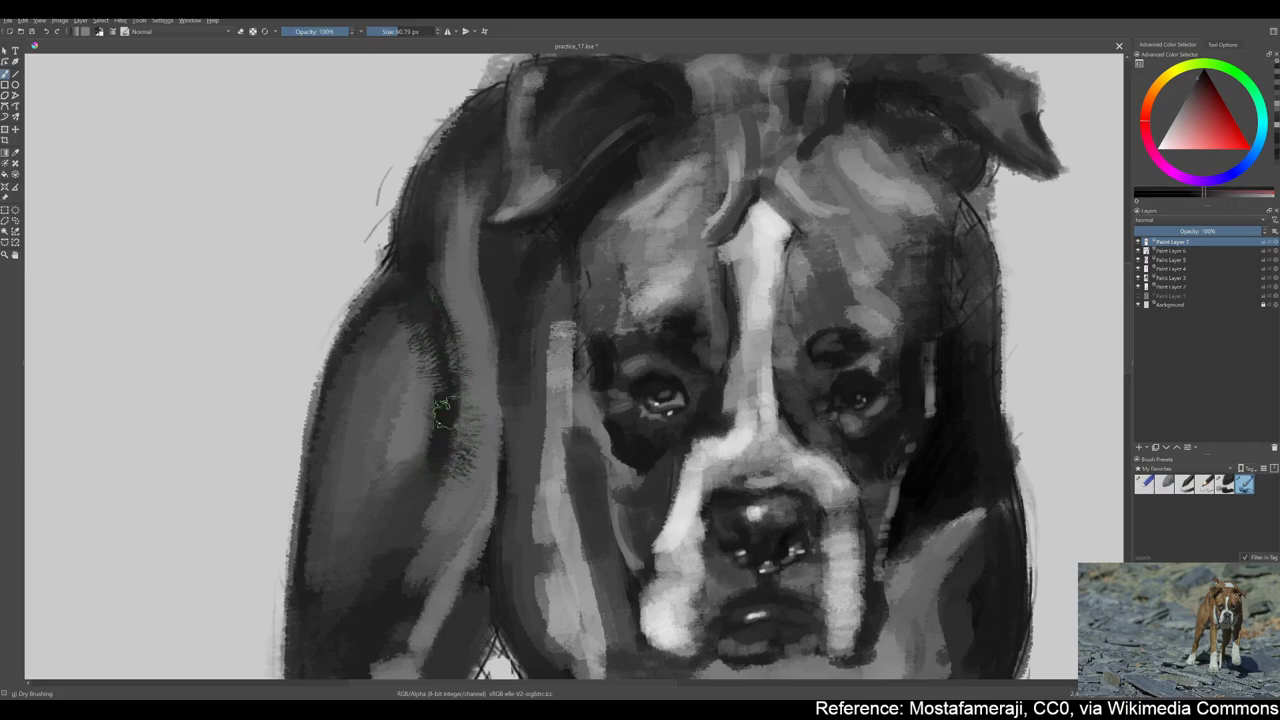
{"action": "left_click", "coordinate": [445, 320], "text": "ctrl"}
{"action": "left_click_drag", "start_coordinate": [470, 360], "coordinate": [480, 450]}
{"action": "left_click_drag", "start_coordinate": [440, 470], "coordinate": [425, 500]}
{"action": "key", "text": "minus"}
{"action": "left_click_drag", "start_coordinate": [370, 330], "coordinate": [380, 360]}
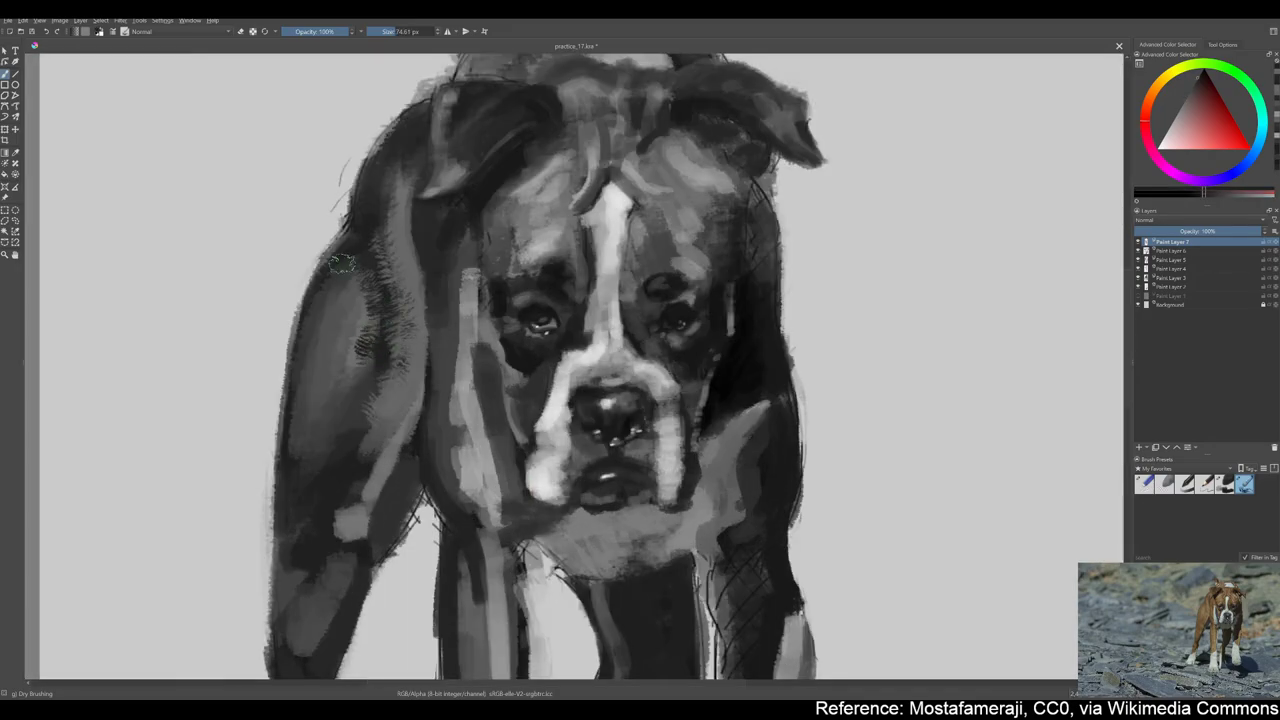
Try extending the dry-brushed fur texture over the top of the left-hand shoulder with sampled greys
{"action": "left_click_drag", "start_coordinate": [340, 260], "coordinate": [360, 300]}
{"action": "left_click", "coordinate": [345, 280], "text": "ctrl"}
{"action": "key", "text": "plus"}
{"action": "key", "text": "minus"}
{"action": "key", "text": "plus"}
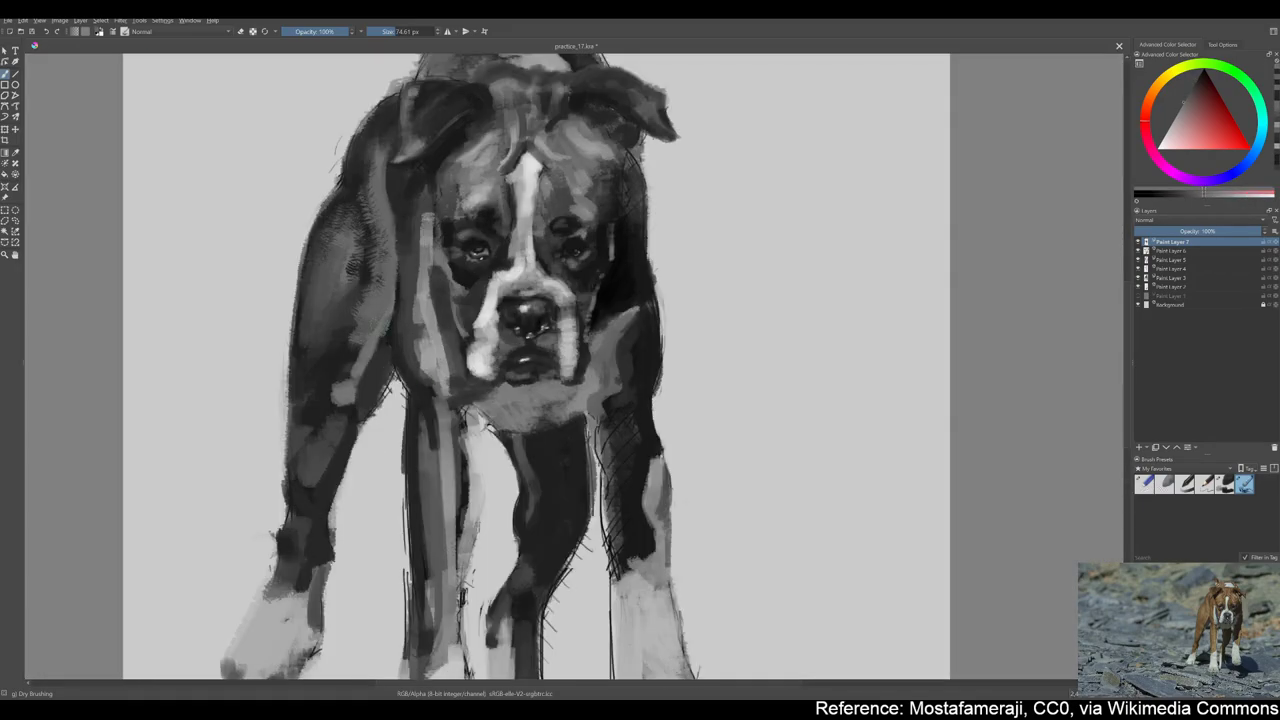
{"action": "left_click", "coordinate": [360, 310], "text": "ctrl"}
{"action": "key", "text": "minus"}
{"action": "key", "text": "plus"}
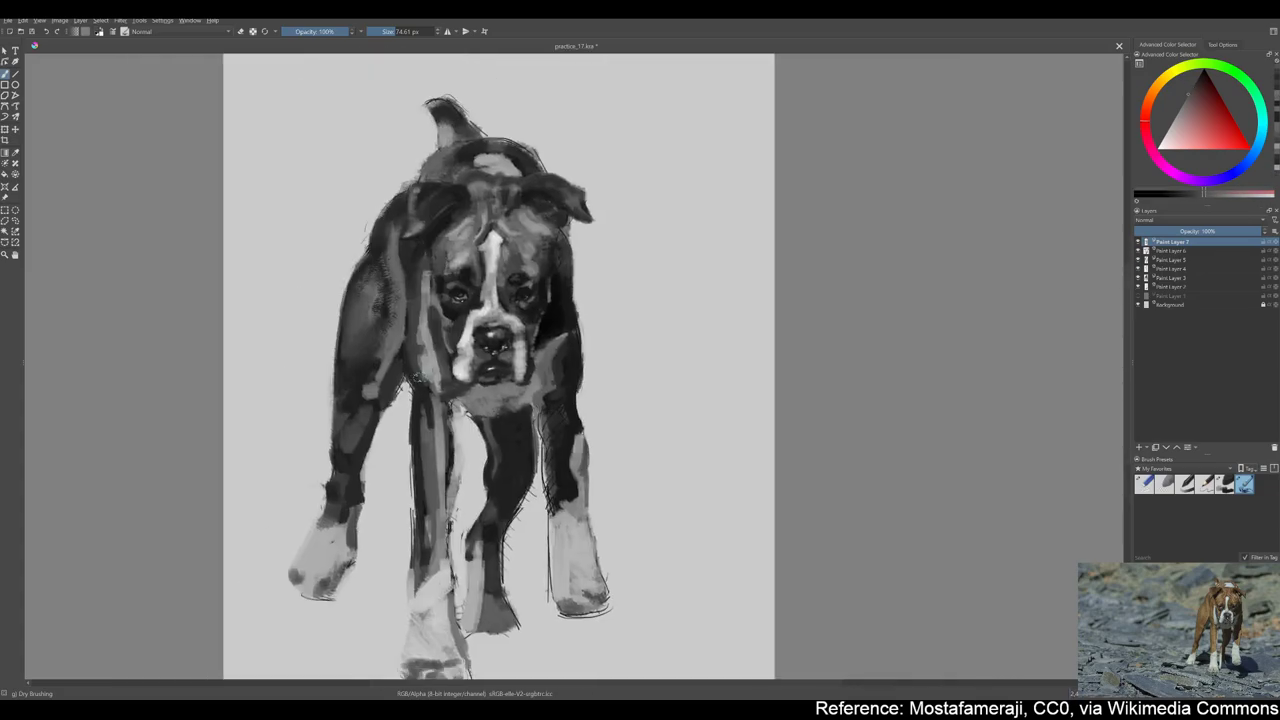
{"action": "key", "text": "plus"}
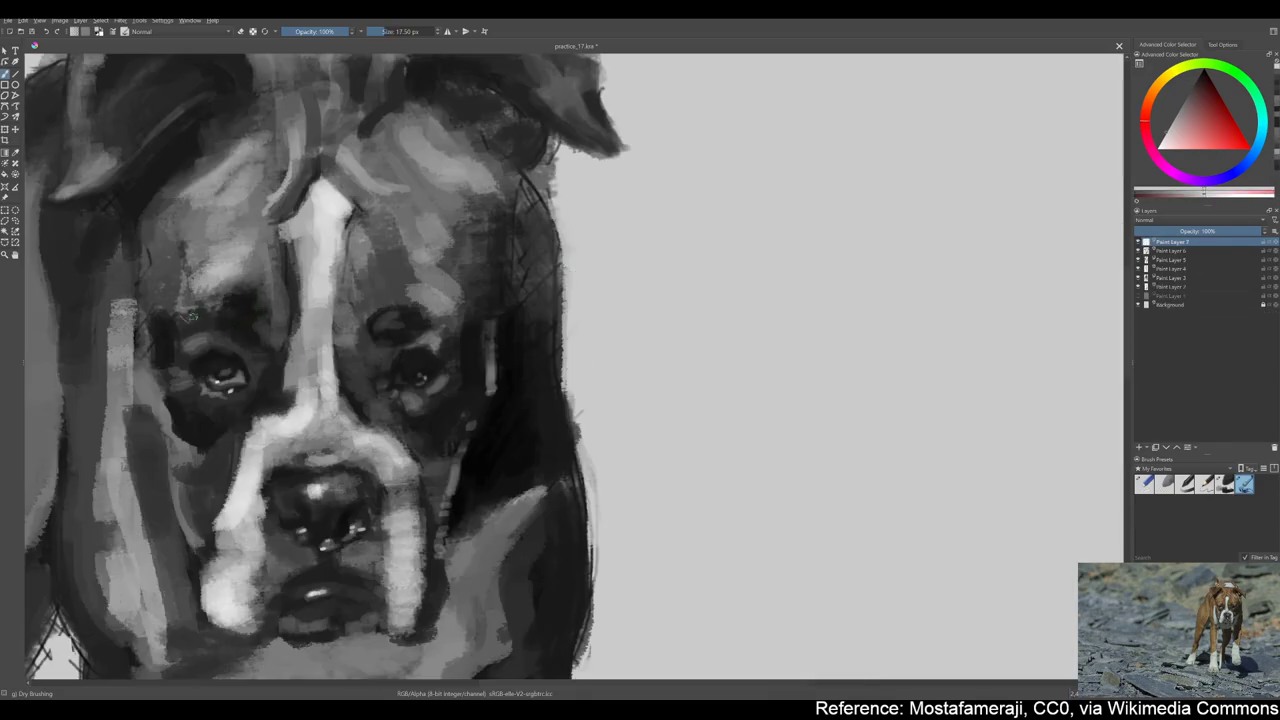
{"action": "key", "text": "bracketleft"}
{"action": "key", "text": "bracketleft"}
{"action": "key", "text": "bracketleft"}
{"action": "key", "text": "minus"}
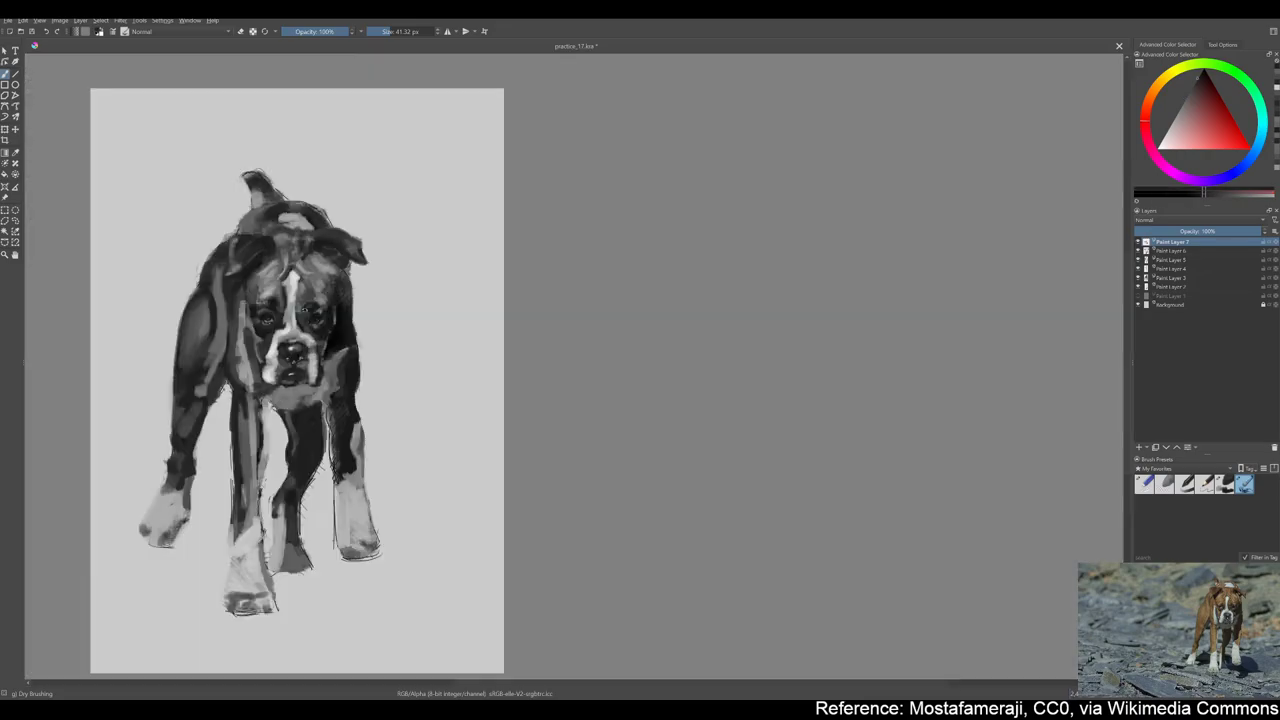
Switch back to the Charcoal Rock Soft brush at 30% opacity for painting on a new top layer
{"action": "key", "text": "plus"}
{"action": "key", "text": "bracketright"}
{"action": "key", "text": "bracketright"}
{"action": "key", "text": "ctrl+e"}
{"action": "key", "text": "slash"}
{"action": "key", "text": "Insert"}
{"action": "key", "text": "plus"}
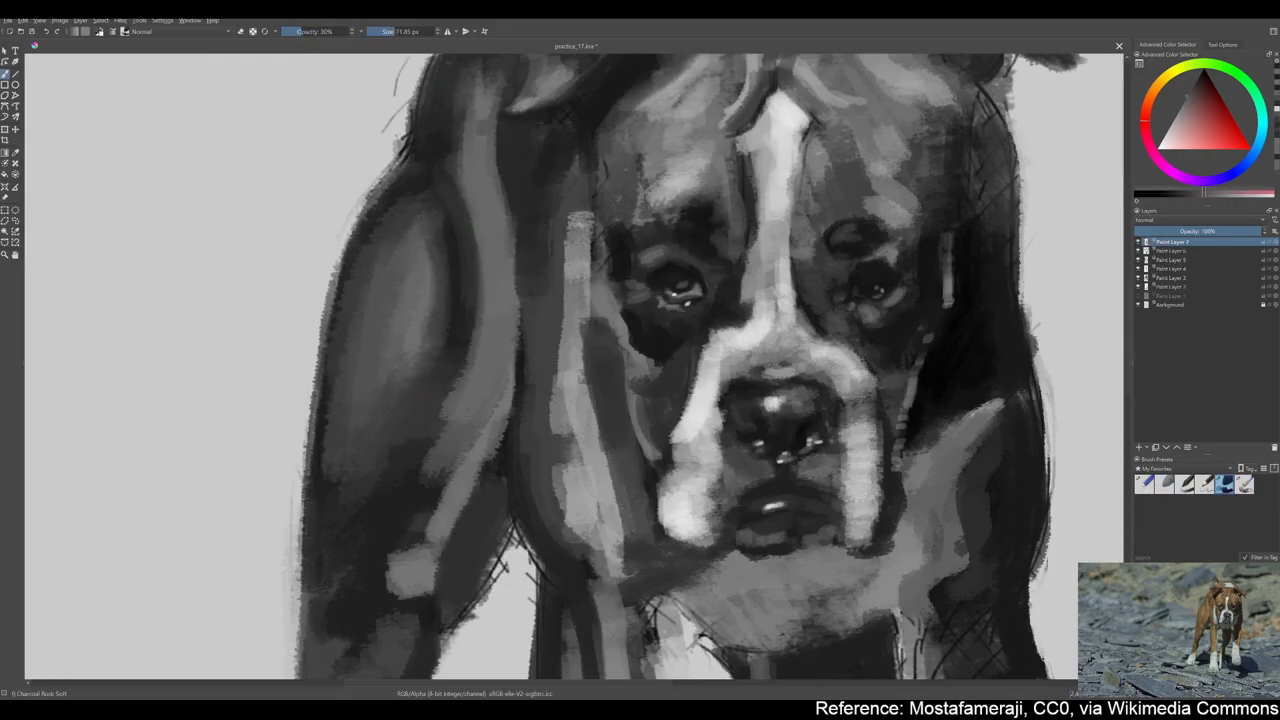
Soften the tones of the left-hand shoulder and the neck beside it with sampled greys
{"action": "key", "text": "minus"}
{"action": "key", "text": "bracketleft"}
{"action": "key", "text": "bracketleft"}
{"action": "key", "text": "bracketleft"}
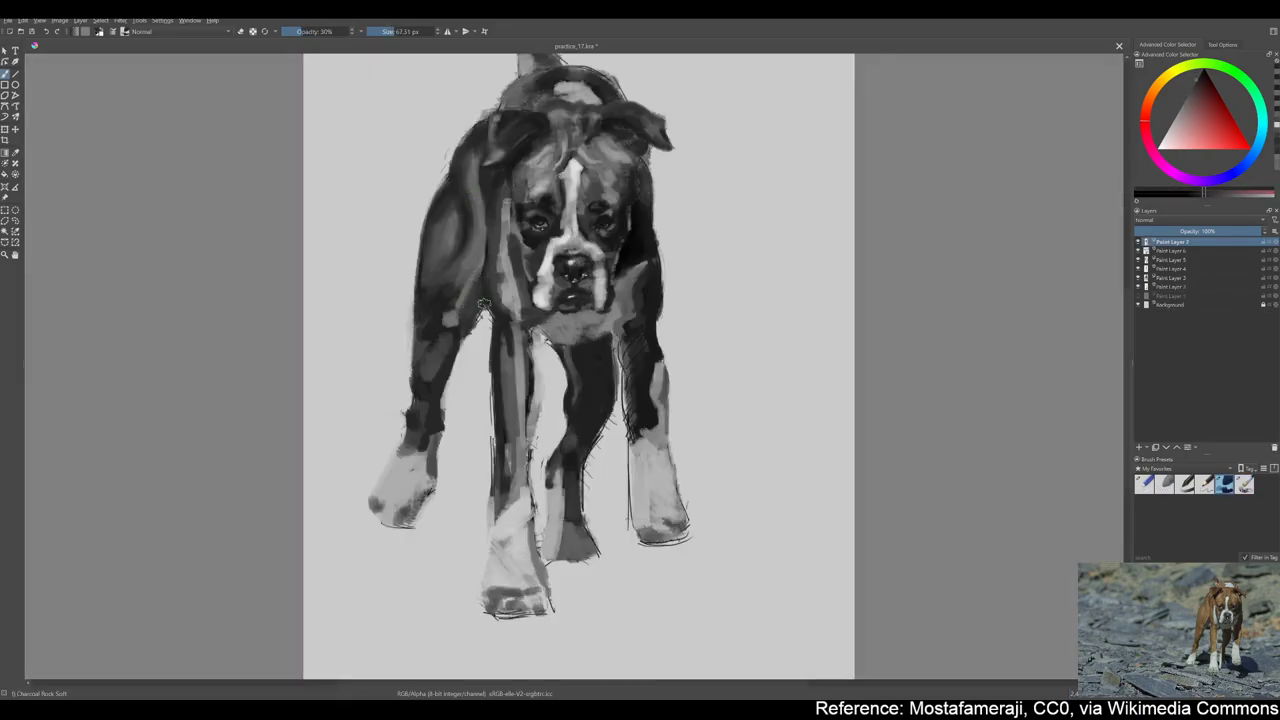
{"action": "left_click", "coordinate": [494, 216], "text": "ctrl"}
{"action": "key", "text": "bracketright"}
{"action": "key", "text": "bracketright"}
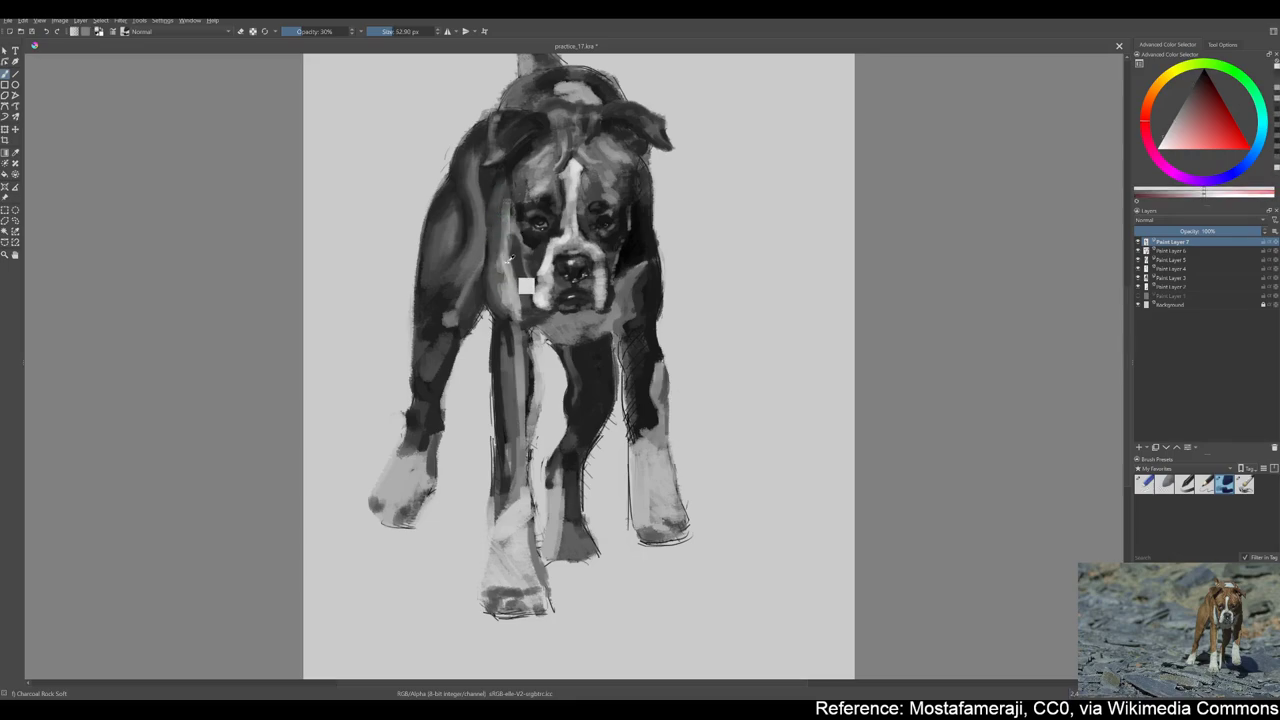
Blend the light chest strip into the left-hand front leg and smooth the leg's vertical tones with sampled greys
{"action": "left_click", "coordinate": [516, 326], "text": "ctrl"}
{"action": "key", "text": "bracketright"}
{"action": "left_click_drag", "start_coordinate": [527, 295], "coordinate": [504, 388]}
{"action": "left_click_drag", "start_coordinate": [503, 338], "coordinate": [505, 435]}
{"action": "left_click", "coordinate": [548, 362], "text": "ctrl"}
{"action": "left_click", "coordinate": [541, 373], "text": "ctrl"}
{"action": "left_click_drag", "start_coordinate": [530, 366], "coordinate": [531, 436]}
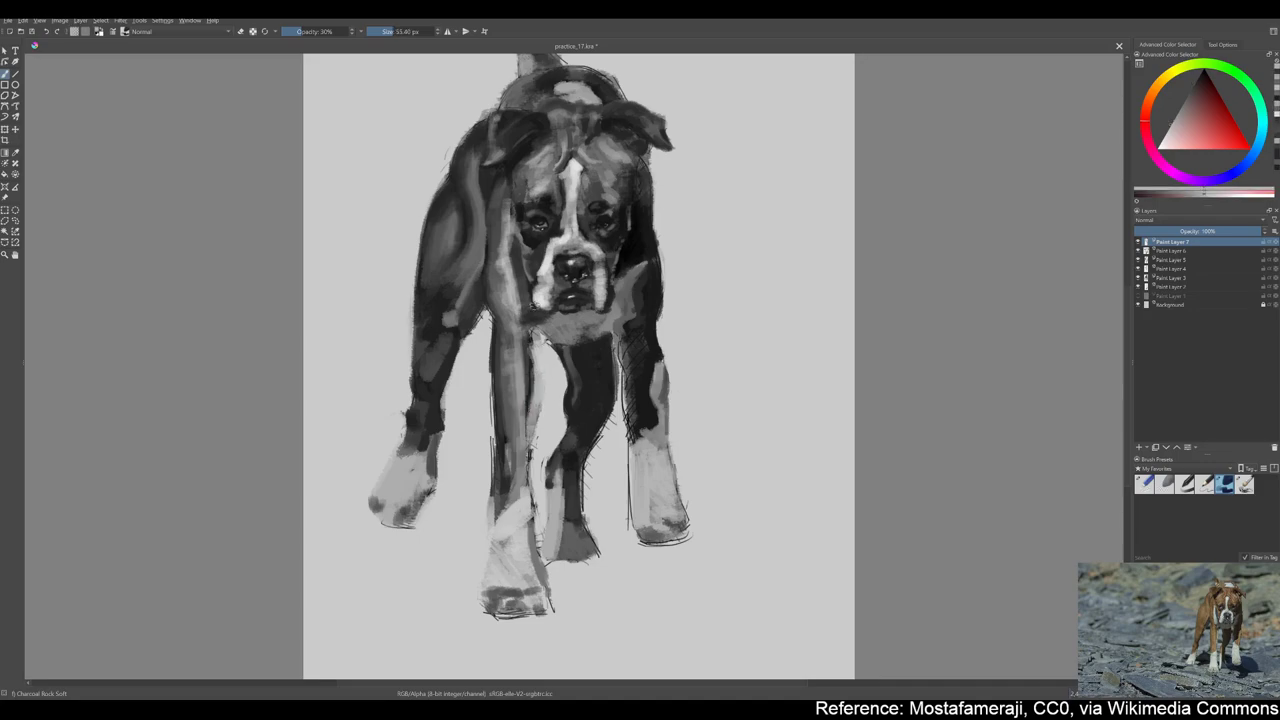
Darken the chest area beneath the chin with broad strokes of sampled grey
{"action": "left_click", "coordinate": [540, 332], "text": "ctrl"}
{"action": "key", "text": "bracketright"}
{"action": "left_click_drag", "start_coordinate": [552, 322], "coordinate": [592, 322]}
{"action": "key", "text": "bracketright"}
{"action": "key", "text": "bracketright"}
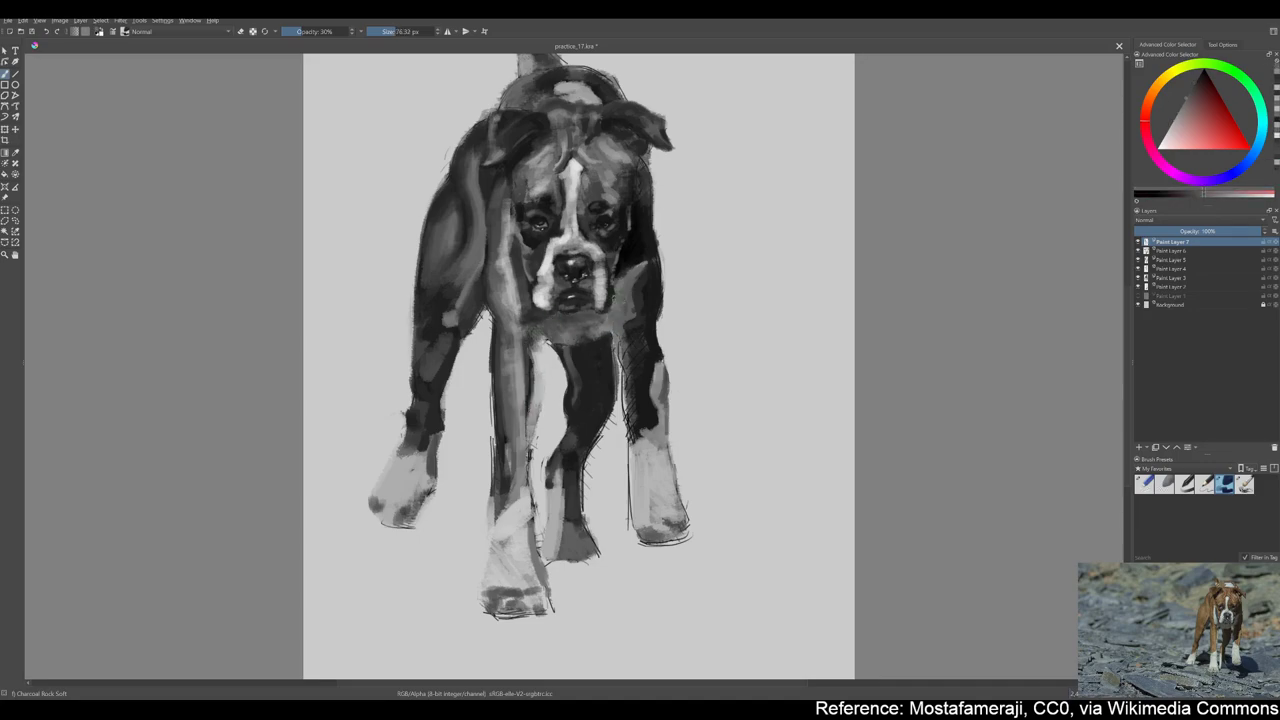
Smooth the right-hand shoulder and cover the hatching on the upper right-hand leg with sampled dark greys
{"action": "left_click", "coordinate": [645, 308], "text": "ctrl"}
{"action": "left_click", "coordinate": [636, 373], "text": "ctrl"}
{"action": "key", "text": "bracketright"}
{"action": "key", "text": "bracketright"}
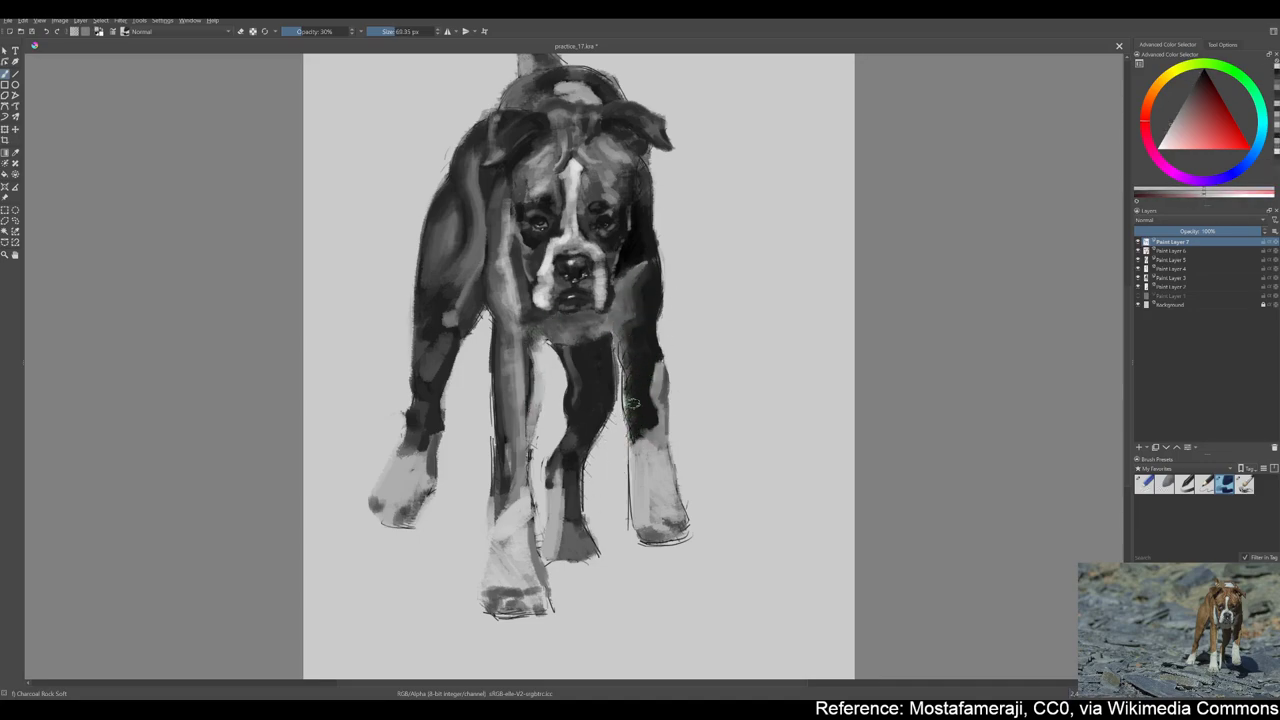
{"action": "left_click", "coordinate": [634, 369], "text": "ctrl"}
Touch up the far left-hand leg and define its paw's toes with sampled light and dark greys
{"action": "left_click", "coordinate": [431, 396], "text": "ctrl"}
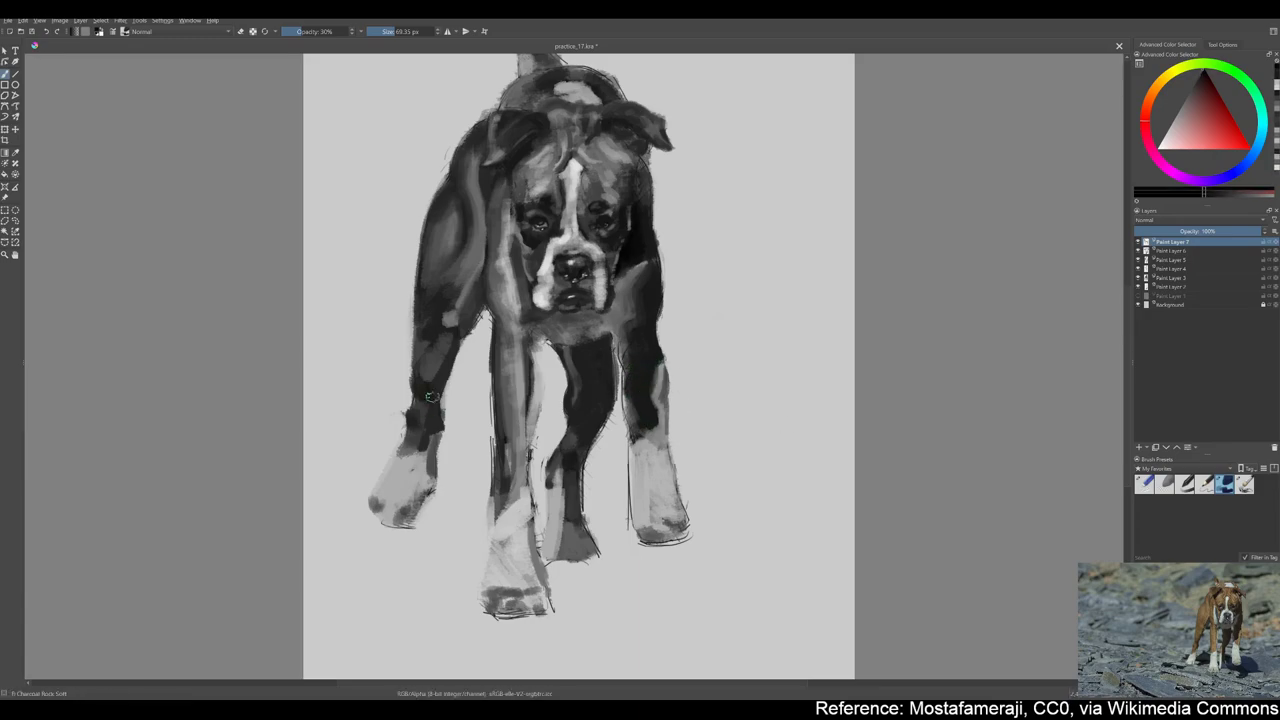
{"action": "scroll", "coordinate": [440, 396], "scroll_direction": "up", "scroll_amount": 3}
{"action": "left_click", "coordinate": [493, 460], "text": "ctrl"}
{"action": "key", "text": "bracketleft"}
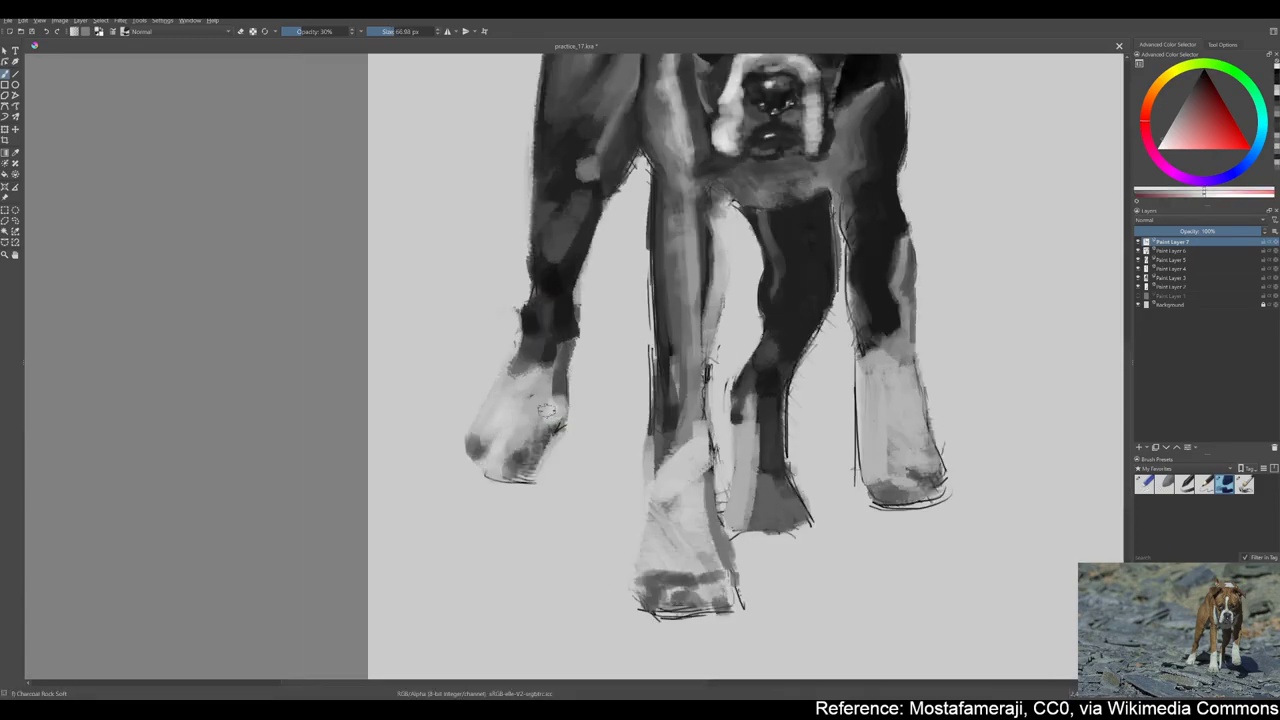
{"action": "left_click", "coordinate": [528, 464], "text": "ctrl"}
{"action": "mouse_move", "coordinate": [520, 448]}
{"action": "left_mouse_down"}
{"action": "mouse_move", "coordinate": [530, 476]}
{"action": "mouse_move", "coordinate": [486, 464]}
{"action": "left_mouse_up"}
{"action": "left_click", "coordinate": [530, 466], "text": "ctrl"}
{"action": "key", "text": "bracketleft"}
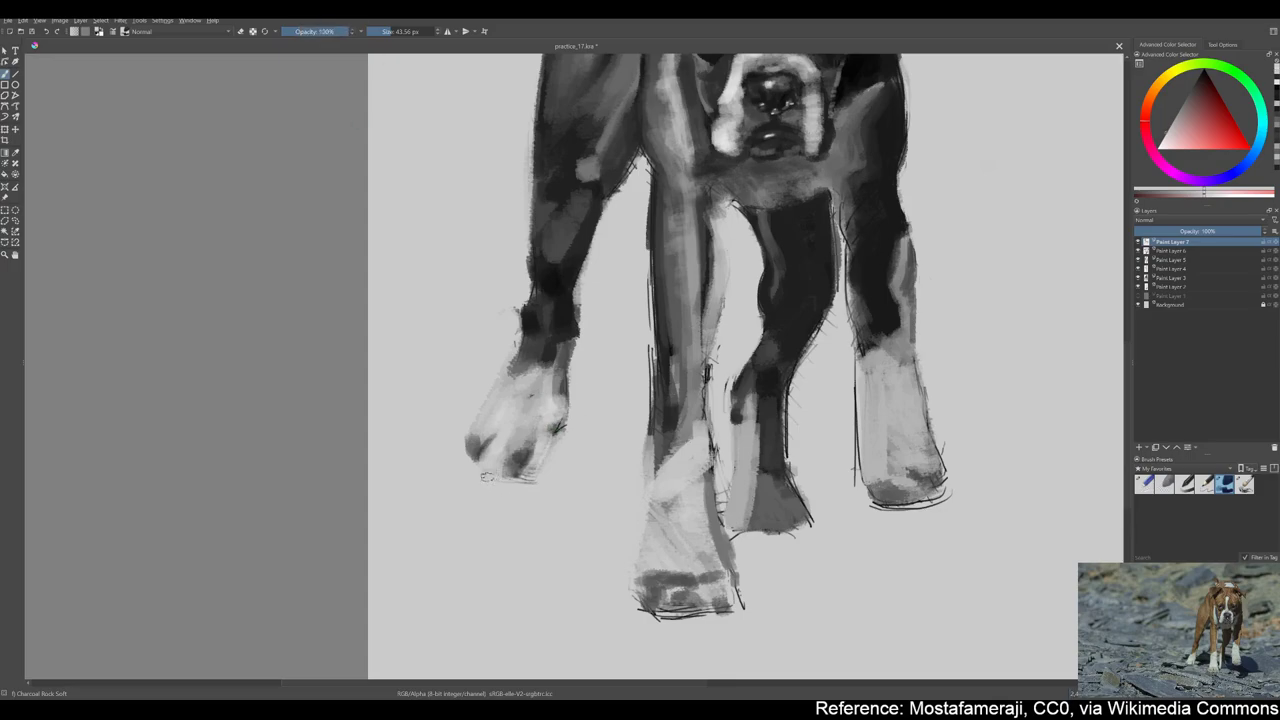
Paint over the sketch lines around the middle back leg and its paw with sampled grey
{"action": "left_click", "coordinate": [743, 529], "text": "ctrl"}
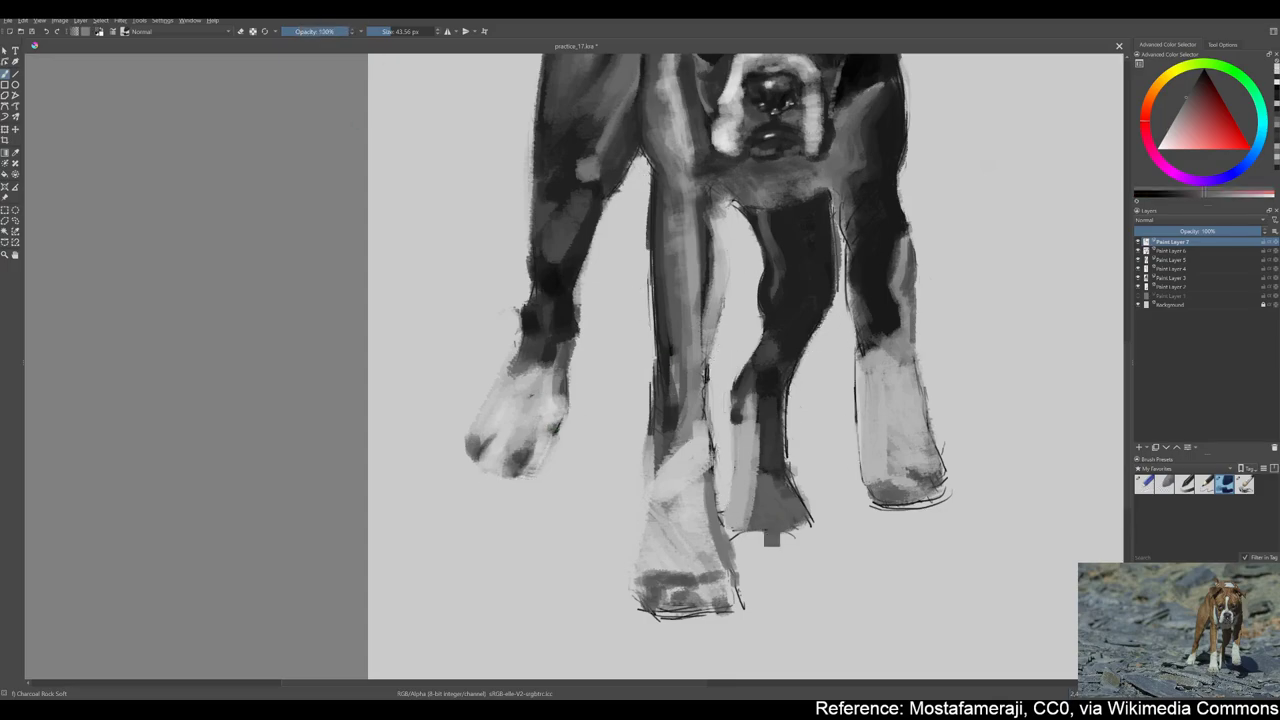
{"action": "left_click_drag", "start_coordinate": [740, 522], "coordinate": [790, 545]}
{"action": "left_click_drag", "start_coordinate": [762, 488], "coordinate": [800, 406]}
Paint the gaps between the toes of the foremost paw in sampled greys at 50% opacity
{"action": "scroll", "coordinate": [800, 406], "scroll_direction": "down", "scroll_amount": 2}
{"action": "key", "text": "i"}
{"action": "key", "text": "i"}
{"action": "key", "text": "i"}
{"action": "key", "text": "i"}
{"action": "key", "text": "i"}
{"action": "key", "text": "bracketleft"}
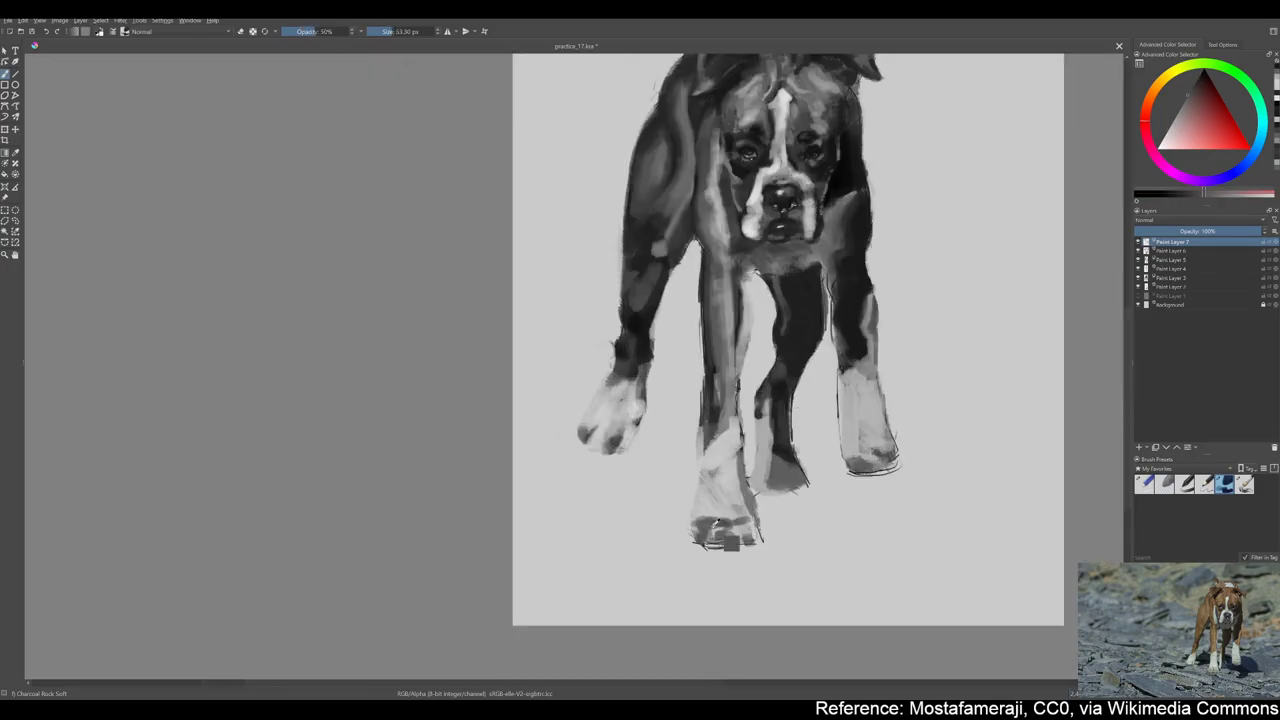
{"action": "left_click", "coordinate": [731, 543], "text": "ctrl"}
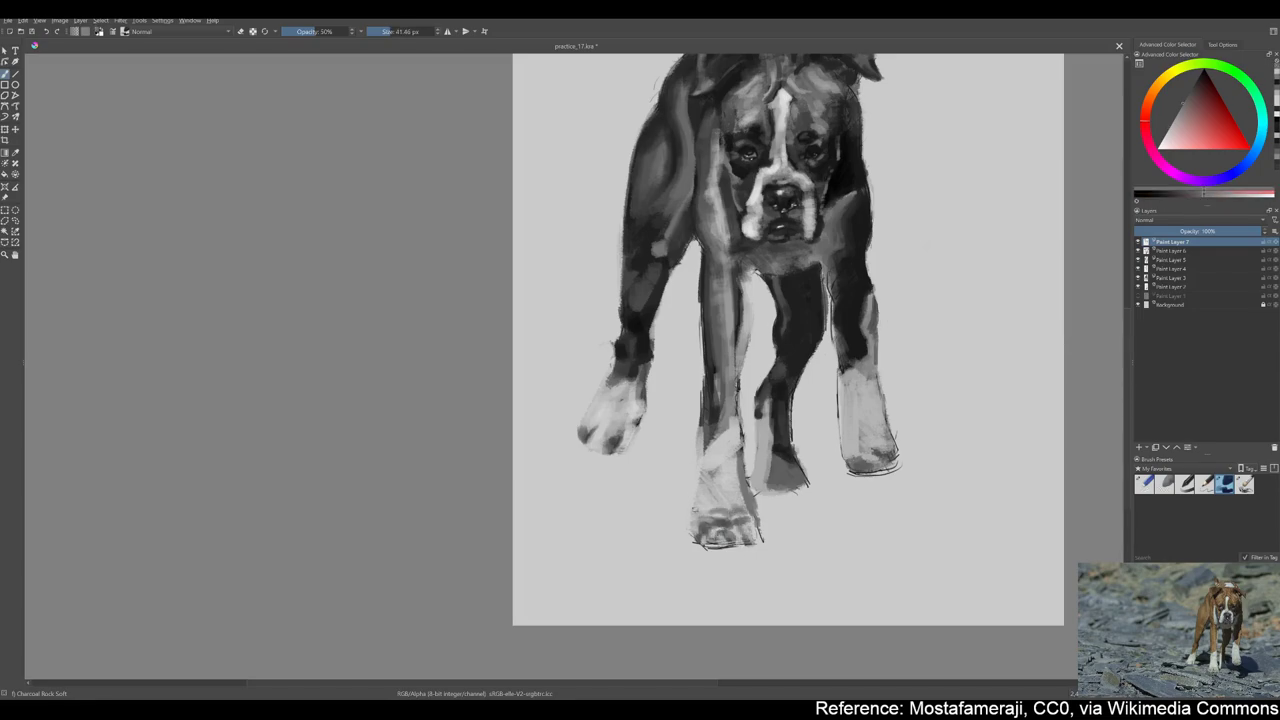
{"action": "left_click", "coordinate": [712, 530], "text": "ctrl"}
{"action": "left_click_drag", "start_coordinate": [708, 520], "coordinate": [716, 545]}
Add near-white highlights to the toes and upper part of the foremost paw
{"action": "scroll", "coordinate": [810, 610], "scroll_direction": "up", "scroll_amount": 2}
{"action": "key", "text": "bracketleft"}
{"action": "key", "text": "bracketleft"}
{"action": "key", "text": "bracketleft"}
{"action": "left_click", "coordinate": [575, 420], "text": "ctrl"}
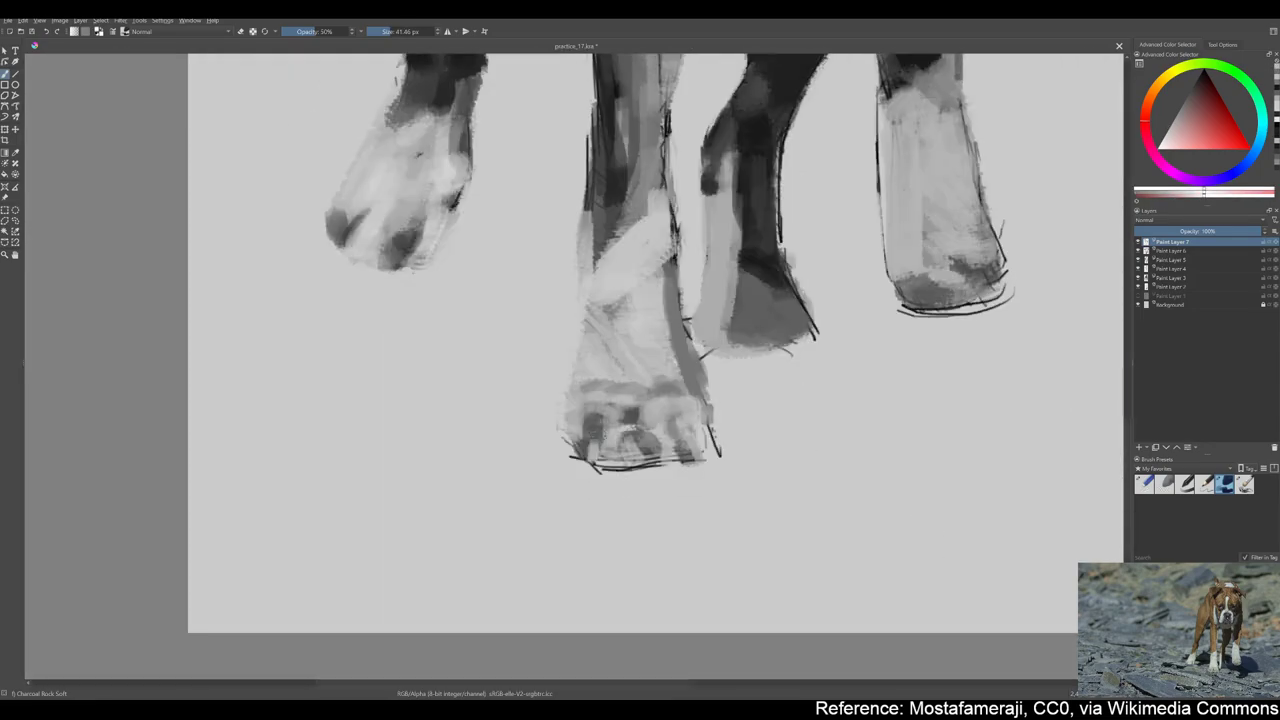
{"action": "left_click_drag", "start_coordinate": [566, 405], "coordinate": [562, 452]}
{"action": "left_click_drag", "start_coordinate": [690, 400], "coordinate": [700, 455]}
{"action": "left_click_drag", "start_coordinate": [640, 290], "coordinate": [600, 385]}
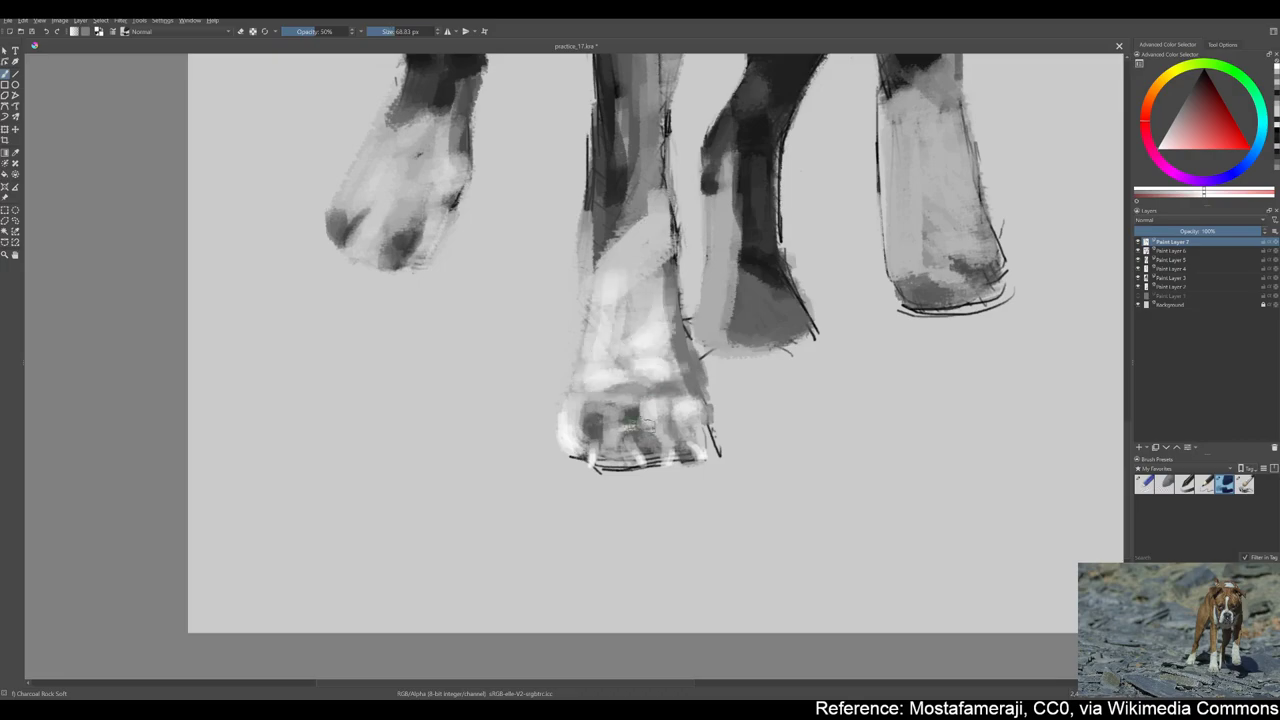
Brighten the white lower part of the right-hand leg with sampled light grey
{"action": "left_click", "coordinate": [620, 370], "text": "ctrl"}
{"action": "scroll", "coordinate": [640, 360], "scroll_direction": "down", "scroll_amount": 3}
{"action": "scroll", "coordinate": [643, 360], "scroll_direction": "up", "scroll_amount": 2}
{"action": "key", "text": "bracketright"}
{"action": "key", "text": "bracketright"}
{"action": "key", "text": "bracketright"}
{"action": "key", "text": "bracketleft"}
{"action": "left_click", "coordinate": [730, 450], "text": "ctrl"}
{"action": "left_click_drag", "start_coordinate": [712, 345], "coordinate": [765, 373]}
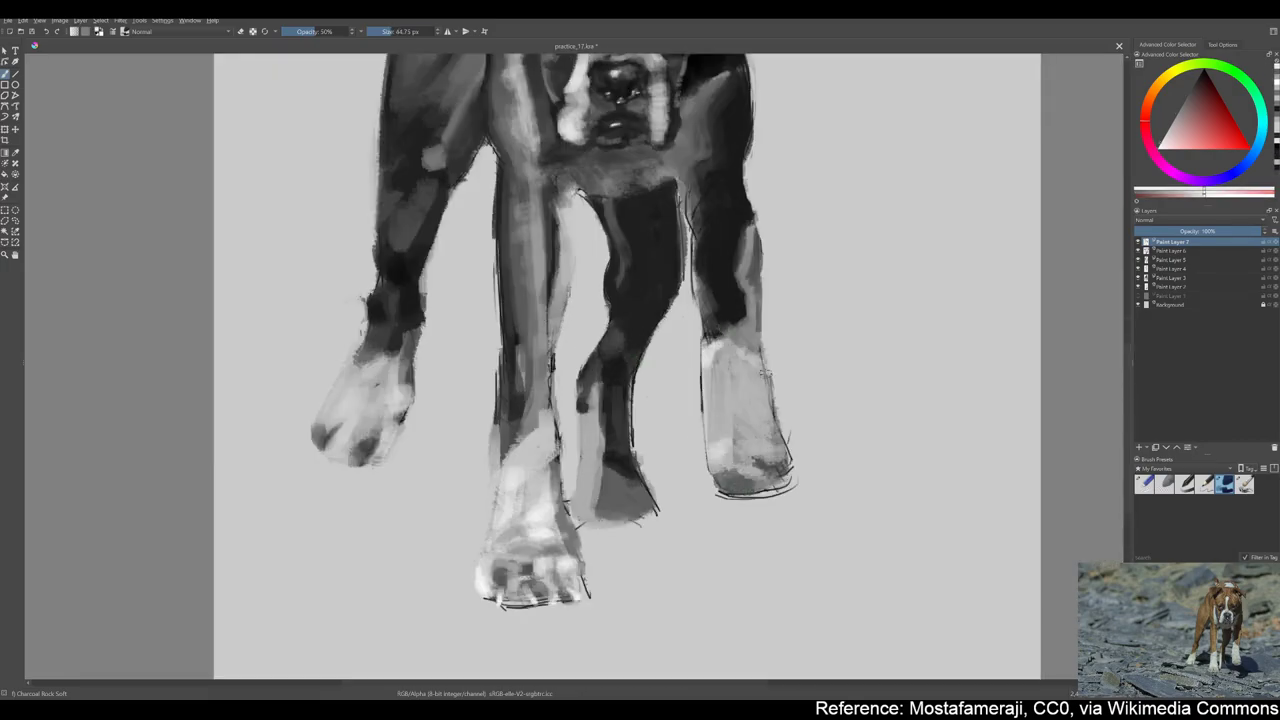
Darken the toes along the base of the right-hand paw with sampled grey
{"action": "left_click", "coordinate": [765, 470], "text": "ctrl"}
{"action": "left_click_drag", "start_coordinate": [720, 492], "coordinate": [790, 485]}
{"action": "scroll", "coordinate": [760, 480], "scroll_direction": "down", "scroll_amount": 3}
{"action": "scroll", "coordinate": [560, 400], "scroll_direction": "up", "scroll_amount": 2}
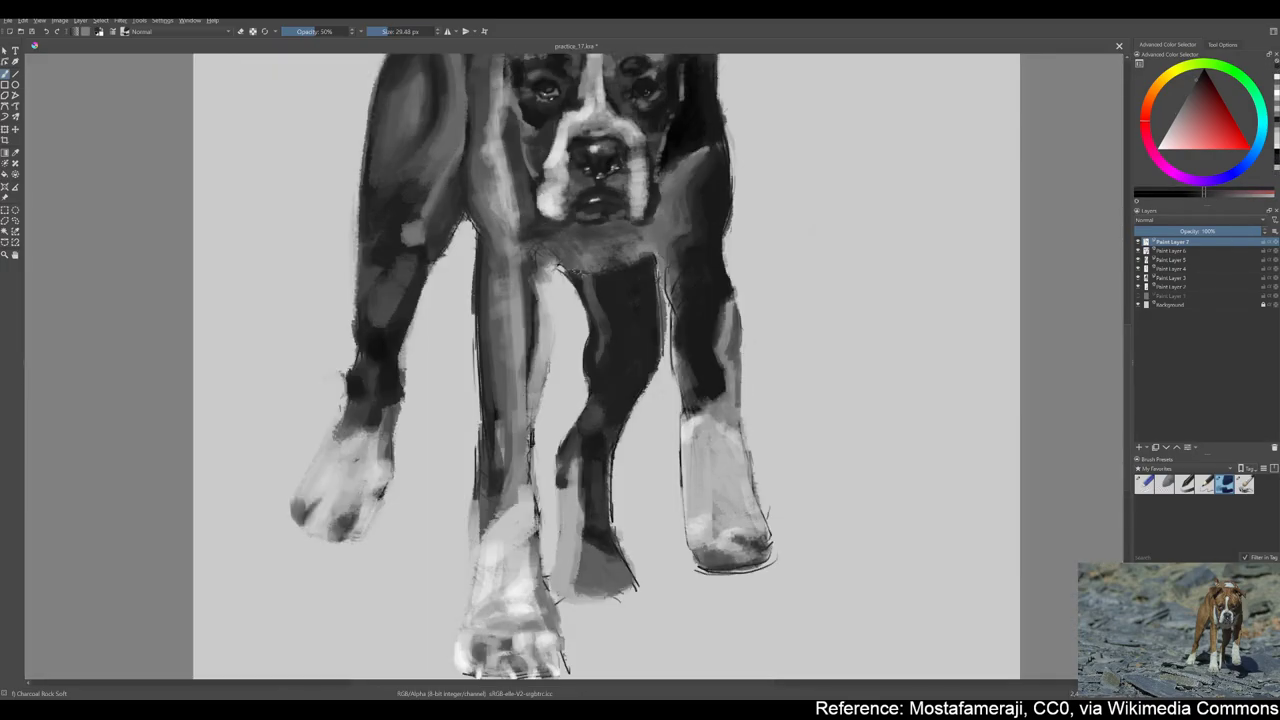
Blend the upper part of the foremost leg and the adjoining chest edge with sampled greys at 50% opacity
{"action": "left_click", "coordinate": [508, 347], "text": "ctrl"}
{"action": "left_click", "coordinate": [508, 347], "text": "ctrl"}
{"action": "mouse_move", "coordinate": [500, 245]}
{"action": "left_mouse_down"}
{"action": "mouse_move", "coordinate": [490, 280]}
{"action": "mouse_move", "coordinate": [560, 265]}
{"action": "mouse_move", "coordinate": [563, 227]}
{"action": "mouse_move", "coordinate": [550, 292]}
{"action": "mouse_move", "coordinate": [578, 305]}
{"action": "left_mouse_up"}
{"action": "key", "text": "bracketleft"}
{"action": "left_click", "coordinate": [545, 275], "text": "ctrl"}
{"action": "left_click", "coordinate": [490, 365], "text": "ctrl"}
{"action": "left_click_drag", "start_coordinate": [480, 305], "coordinate": [505, 470]}
Blend the top of the light neck streak into the left-hand side of the head with sampled dark grey
{"action": "key", "text": "bracketright"}
{"action": "key", "text": "bracketright"}
{"action": "scroll", "coordinate": [500, 440], "scroll_direction": "down", "scroll_amount": 3}
{"action": "scroll", "coordinate": [585, 270], "scroll_direction": "up", "scroll_amount": 3}
{"action": "key", "text": "bracketleft"}
{"action": "left_click", "coordinate": [390, 200], "text": "ctrl"}
{"action": "left_click_drag", "start_coordinate": [373, 140], "coordinate": [375, 210]}
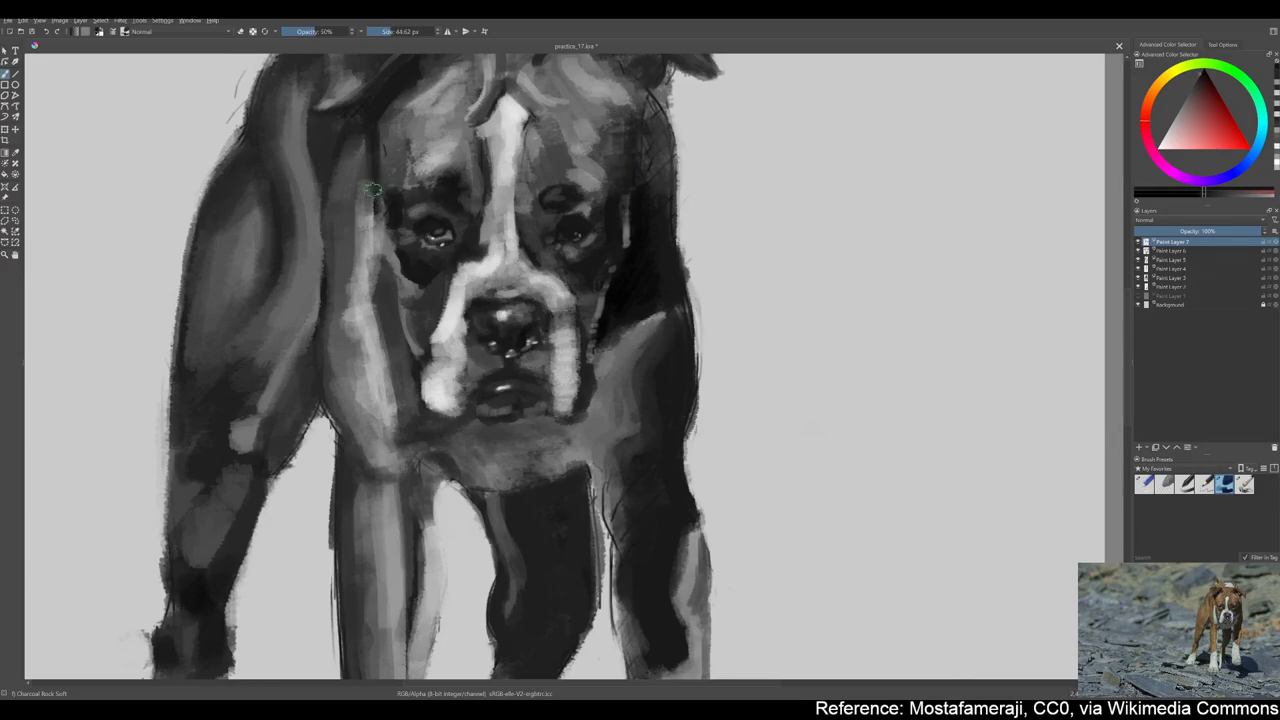
{"action": "left_click", "coordinate": [395, 190], "text": "ctrl"}
{"action": "left_click_drag", "start_coordinate": [400, 105], "coordinate": [395, 150]}
Darken the outer edge of the face and the brow around the left-hand eye with a smaller brush
{"action": "left_click_drag", "start_coordinate": [385, 188], "coordinate": [405, 232]}
{"action": "key", "text": "bracketleft"}
{"action": "key", "text": "bracketleft"}
{"action": "left_click", "coordinate": [392, 205], "text": "ctrl"}
{"action": "left_click_drag", "start_coordinate": [390, 185], "coordinate": [400, 222]}
{"action": "left_click_drag", "start_coordinate": [435, 155], "coordinate": [405, 178]}
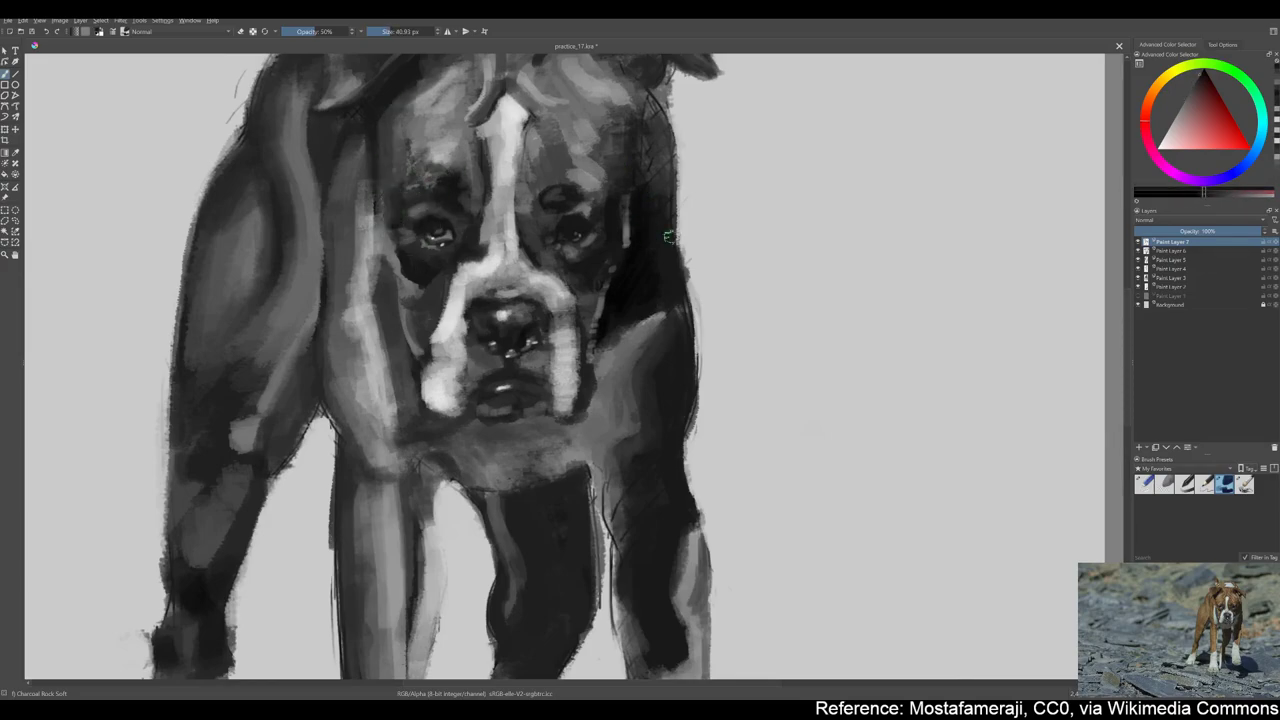
Soften the forehead shading above the right-hand eye with sampled mid-greys
{"action": "left_click", "coordinate": [592, 200], "text": "ctrl"}
{"action": "left_click", "coordinate": [527, 140], "text": "ctrl"}
{"action": "mouse_move", "coordinate": [527, 136]}
{"action": "left_mouse_down"}
{"action": "mouse_move", "coordinate": [528, 176]}
{"action": "mouse_move", "coordinate": [565, 192]}
{"action": "left_mouse_up"}
{"action": "left_click", "coordinate": [545, 170], "text": "ctrl"}
{"action": "key", "text": "bracketright"}
{"action": "key", "text": "bracketright"}
{"action": "left_click_drag", "start_coordinate": [470, 90], "coordinate": [520, 122]}
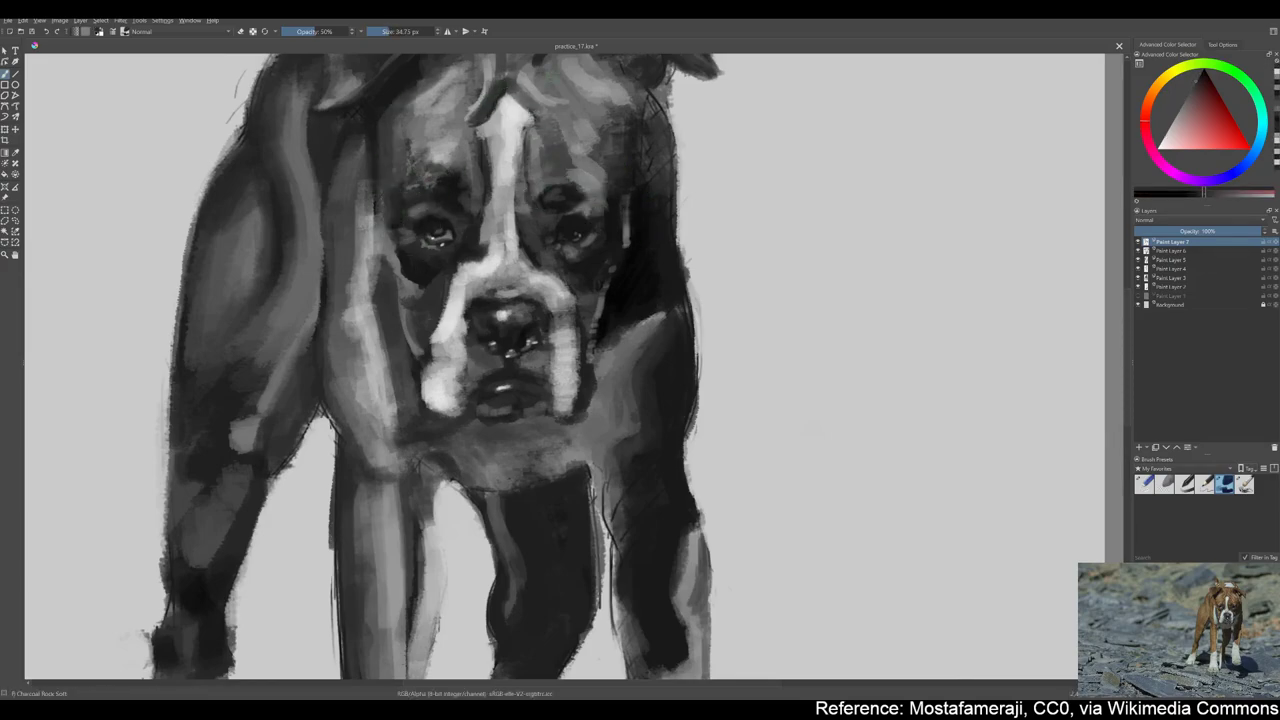
Refine the edges of the white blaze between the eyes with a smaller brush and sampled greys
{"action": "mouse_move", "coordinate": [500, 200]}
{"action": "left_mouse_down"}
{"action": "mouse_move", "coordinate": [525, 358]}
{"action": "mouse_move", "coordinate": [516, 234]}
{"action": "left_mouse_up"}
{"action": "key", "text": "bracketleft"}
{"action": "key", "text": "bracketleft"}
{"action": "left_click", "coordinate": [517, 190], "text": "ctrl"}
{"action": "left_click_drag", "start_coordinate": [489, 160], "coordinate": [490, 195]}
{"action": "left_click", "coordinate": [500, 176], "text": "ctrl"}
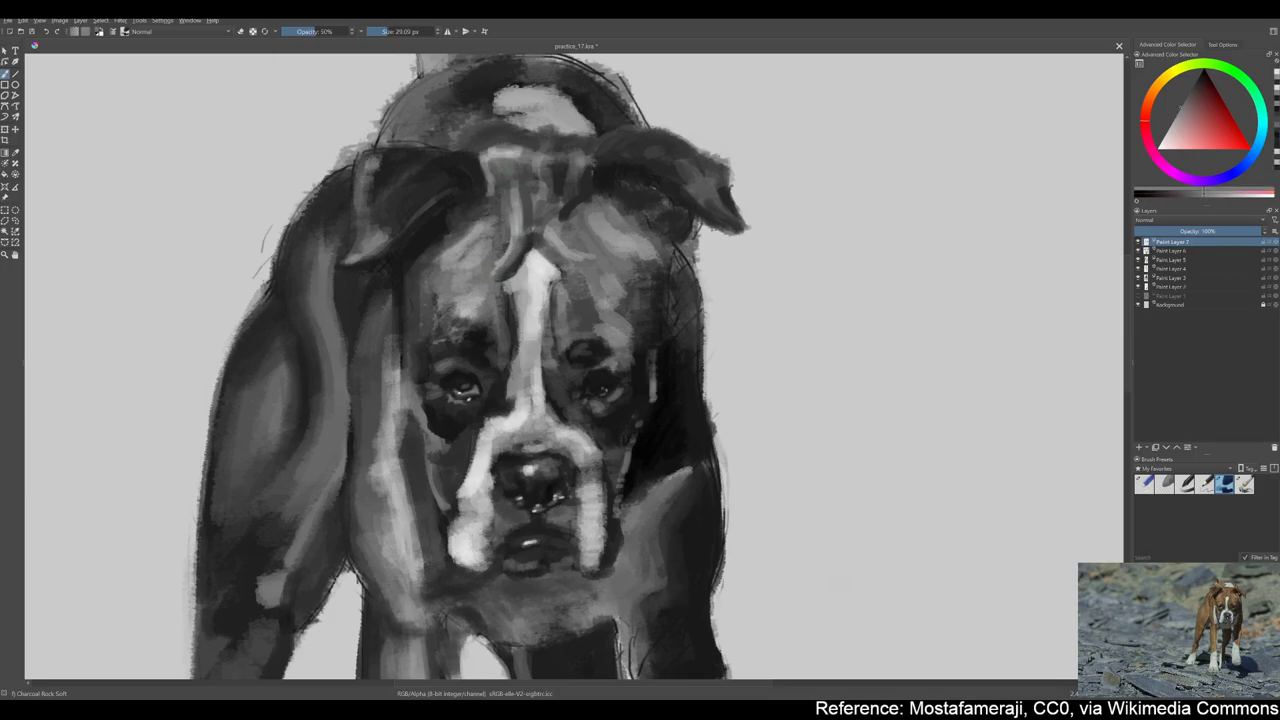
Rework the shading on the rump and the base of the tail with a larger brush and sampled greys
{"action": "key", "text": "bracketright"}
{"action": "key", "text": "bracketright"}
{"action": "key", "text": "bracketright"}
{"action": "left_click_drag", "start_coordinate": [500, 118], "coordinate": [550, 130]}
{"action": "left_click_drag", "start_coordinate": [460, 145], "coordinate": [488, 130]}
{"action": "left_click", "coordinate": [470, 130], "text": "ctrl"}
{"action": "left_click_drag", "start_coordinate": [469, 75], "coordinate": [484, 170]}
{"action": "left_click", "coordinate": [615, 145], "text": "ctrl"}
{"action": "left_click_drag", "start_coordinate": [640, 190], "coordinate": [580, 137]}
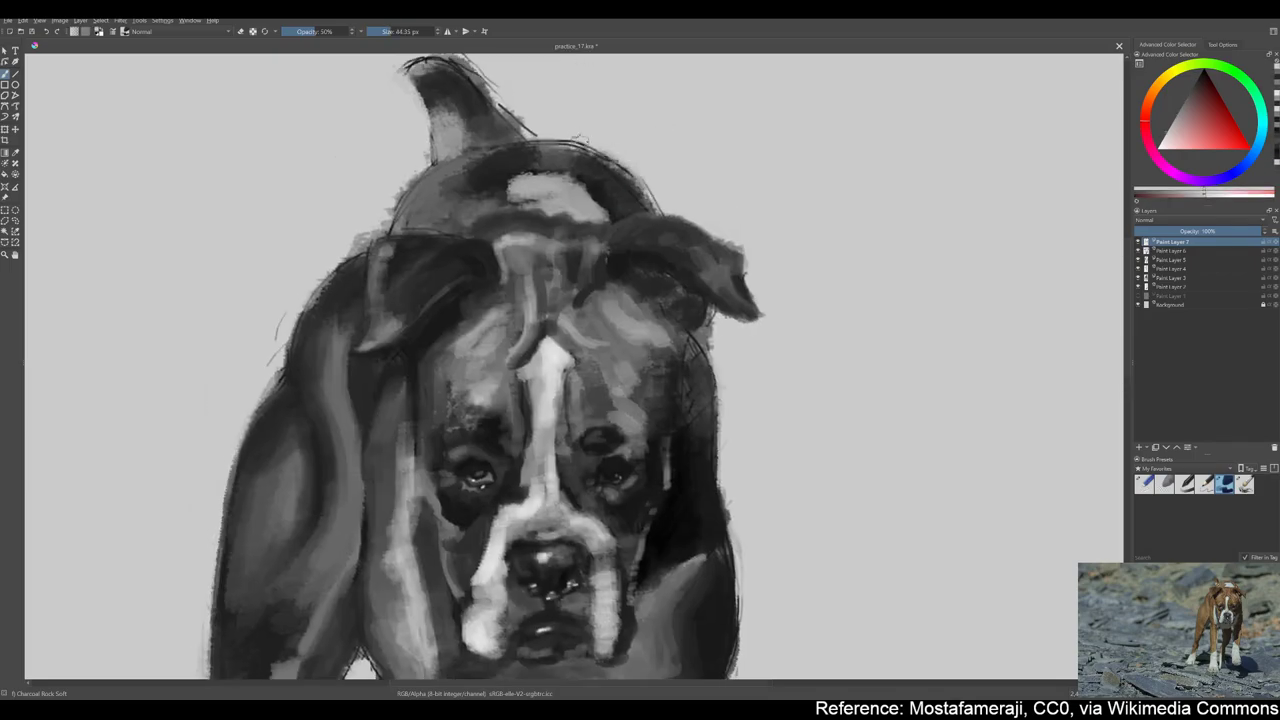
Brighten the light patch on the tail and touch up its dark edge and the rump's upper outline
{"action": "left_click", "coordinate": [408, 184], "text": "ctrl"}
{"action": "key", "text": "bracketleft"}
{"action": "left_click_drag", "start_coordinate": [486, 114], "coordinate": [452, 155]}
{"action": "mouse_move", "coordinate": [412, 104]}
{"action": "left_mouse_down"}
{"action": "mouse_move", "coordinate": [465, 112]}
{"action": "mouse_move", "coordinate": [468, 190]}
{"action": "left_mouse_up"}
{"action": "left_click", "coordinate": [445, 160], "text": "ctrl"}
{"action": "left_click", "coordinate": [552, 197], "text": "ctrl"}
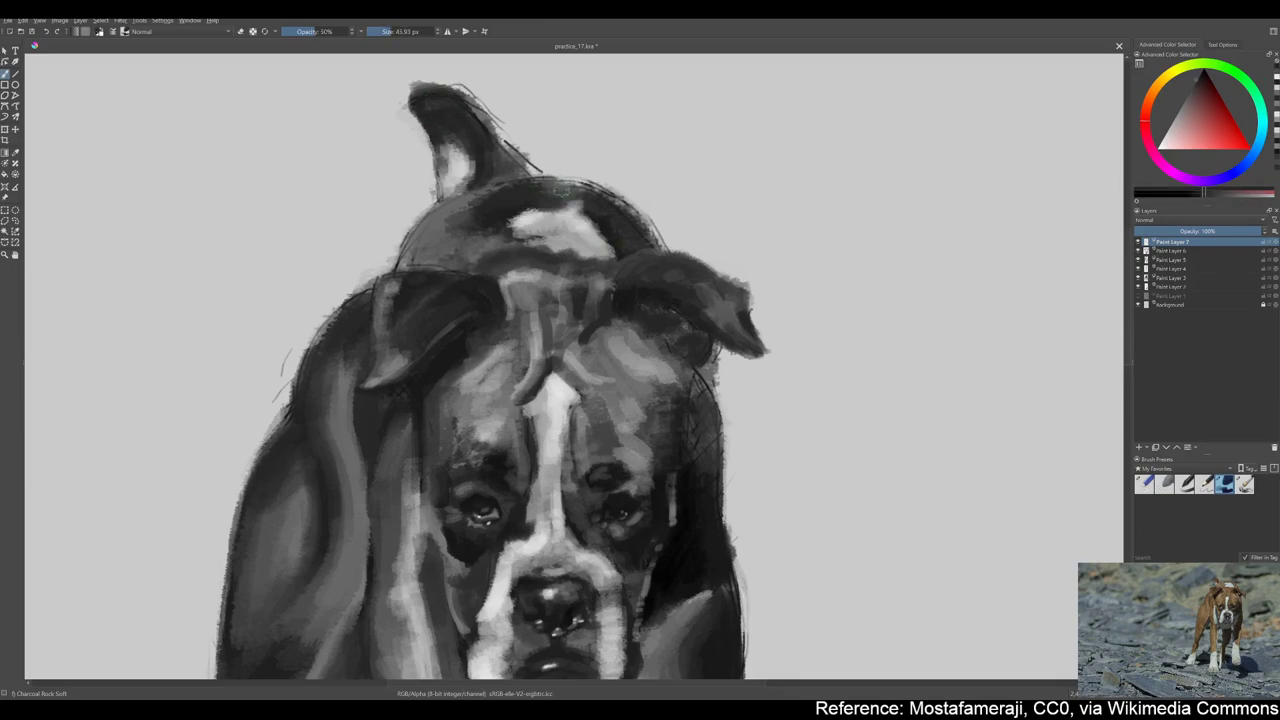
{"action": "left_click", "coordinate": [526, 158], "text": "ctrl"}
{"action": "left_click_drag", "start_coordinate": [470, 110], "coordinate": [476, 118]}
Paint sampled greys on the neck behind the right-hand cheek and darken the area beneath the ear
{"action": "left_click_drag", "start_coordinate": [710, 488], "coordinate": [775, 373]}
{"action": "left_click", "coordinate": [775, 373], "text": "ctrl"}
{"action": "left_click", "coordinate": [794, 323], "text": "ctrl"}
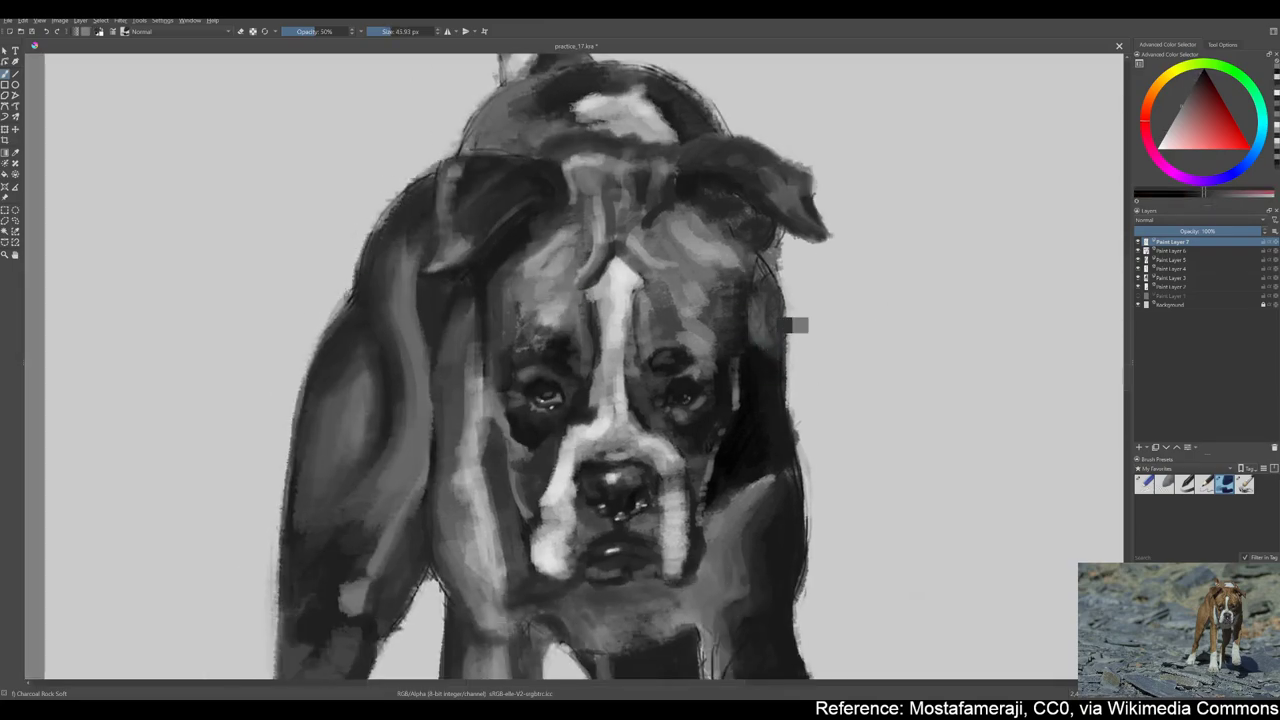
{"action": "left_click", "coordinate": [760, 240], "text": "ctrl"}
{"action": "left_click_drag", "start_coordinate": [740, 228], "coordinate": [760, 245]}
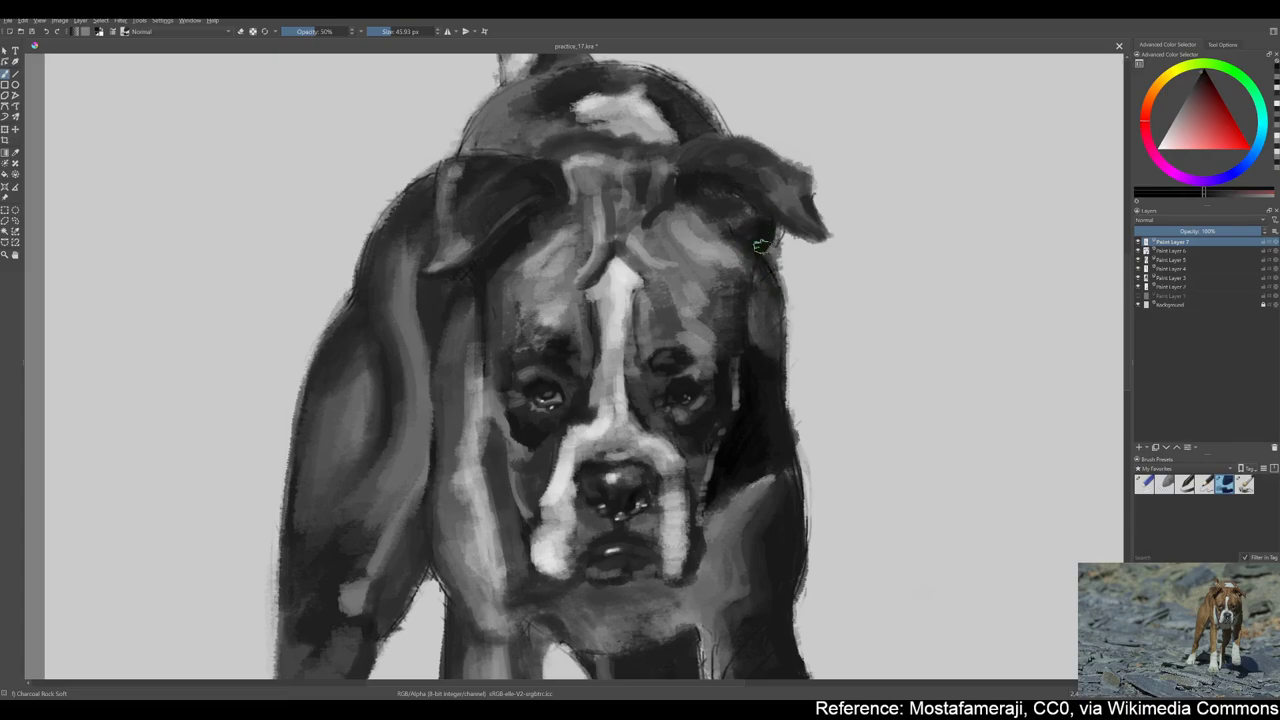
Blend the neck and shoulder on the left-hand side of the head with sampled dark greys
{"action": "left_click", "coordinate": [441, 357], "text": "ctrl"}
{"action": "left_click_drag", "start_coordinate": [452, 350], "coordinate": [458, 380]}
{"action": "left_click", "coordinate": [458, 380], "text": "ctrl"}
{"action": "mouse_move", "coordinate": [478, 270]}
{"action": "left_mouse_down"}
{"action": "mouse_move", "coordinate": [451, 280]}
{"action": "mouse_move", "coordinate": [410, 384]}
{"action": "left_mouse_up"}
{"action": "key", "text": "2"}
{"action": "scroll", "coordinate": [652, 330], "scroll_direction": "up", "scroll_amount": 5}
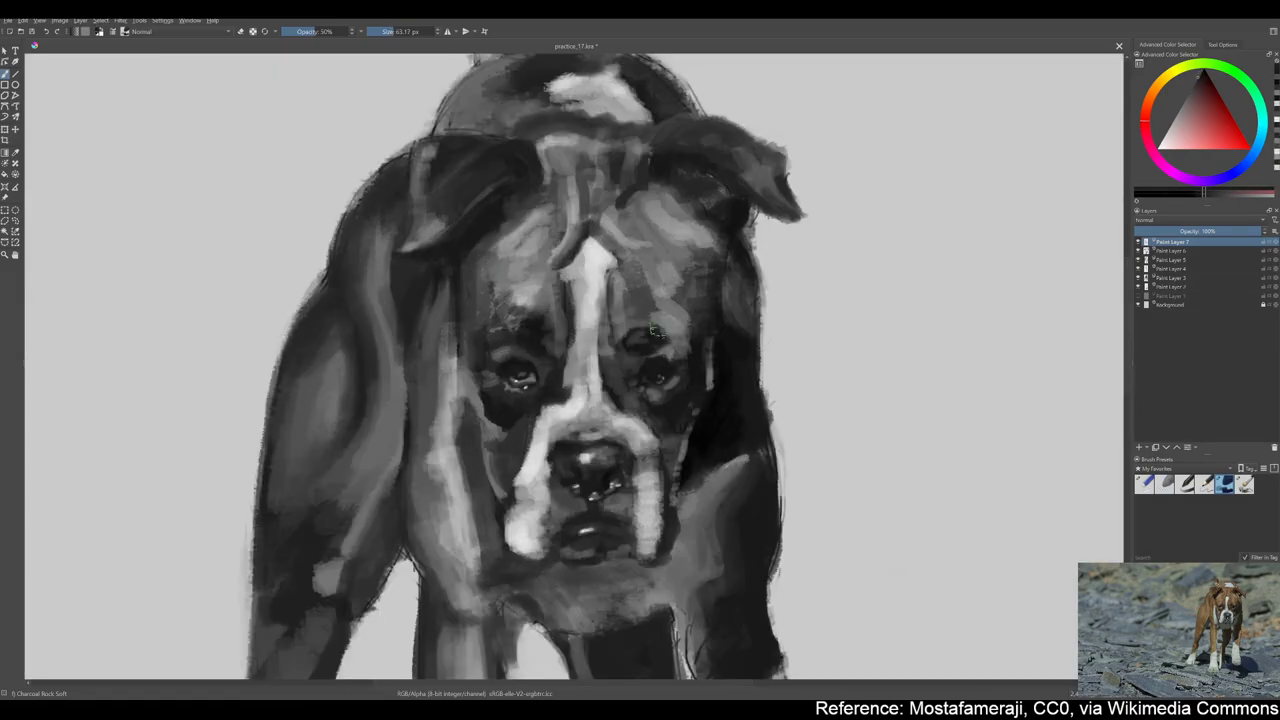
Refine the white markings along the left-hand side of the muzzle with sampled tones
{"action": "left_click", "coordinate": [580, 398], "text": "ctrl"}
{"action": "key", "text": "bracketleft"}
{"action": "key", "text": "bracketleft"}
{"action": "key", "text": "bracketleft"}
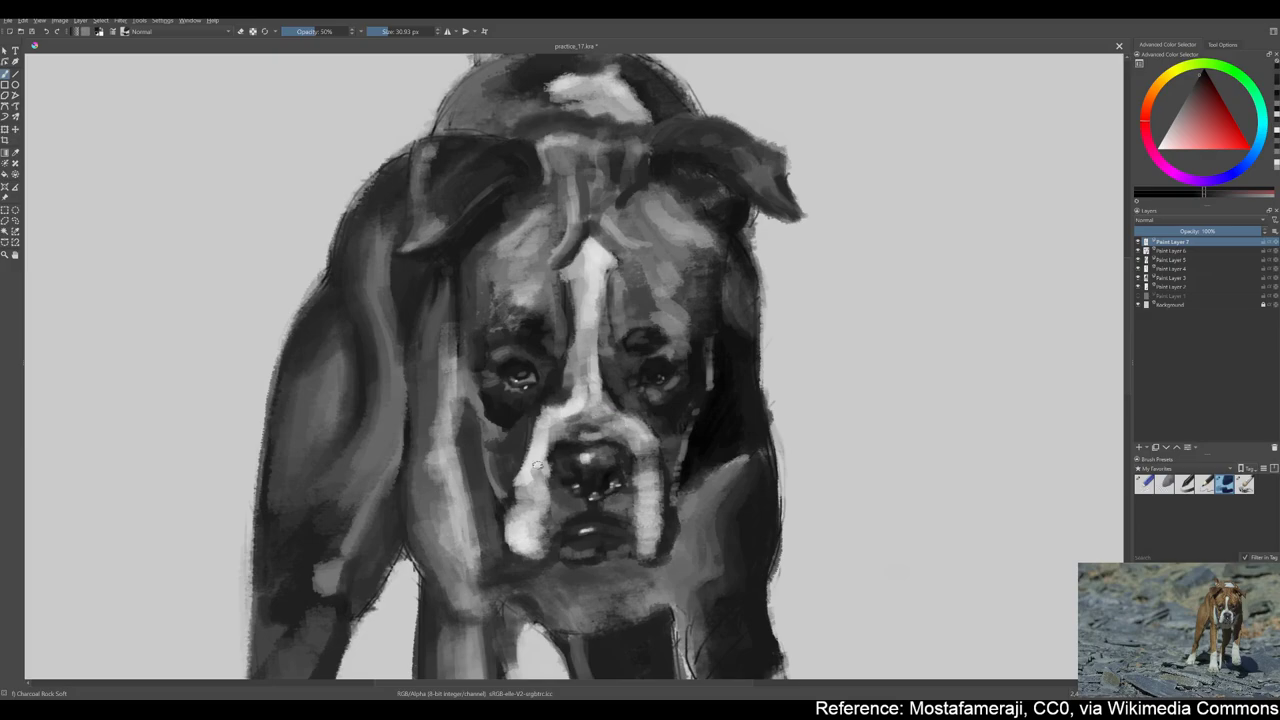
{"action": "key", "text": "bracketright"}
{"action": "key", "text": "bracketright"}
{"action": "left_click", "coordinate": [515, 475], "text": "ctrl"}
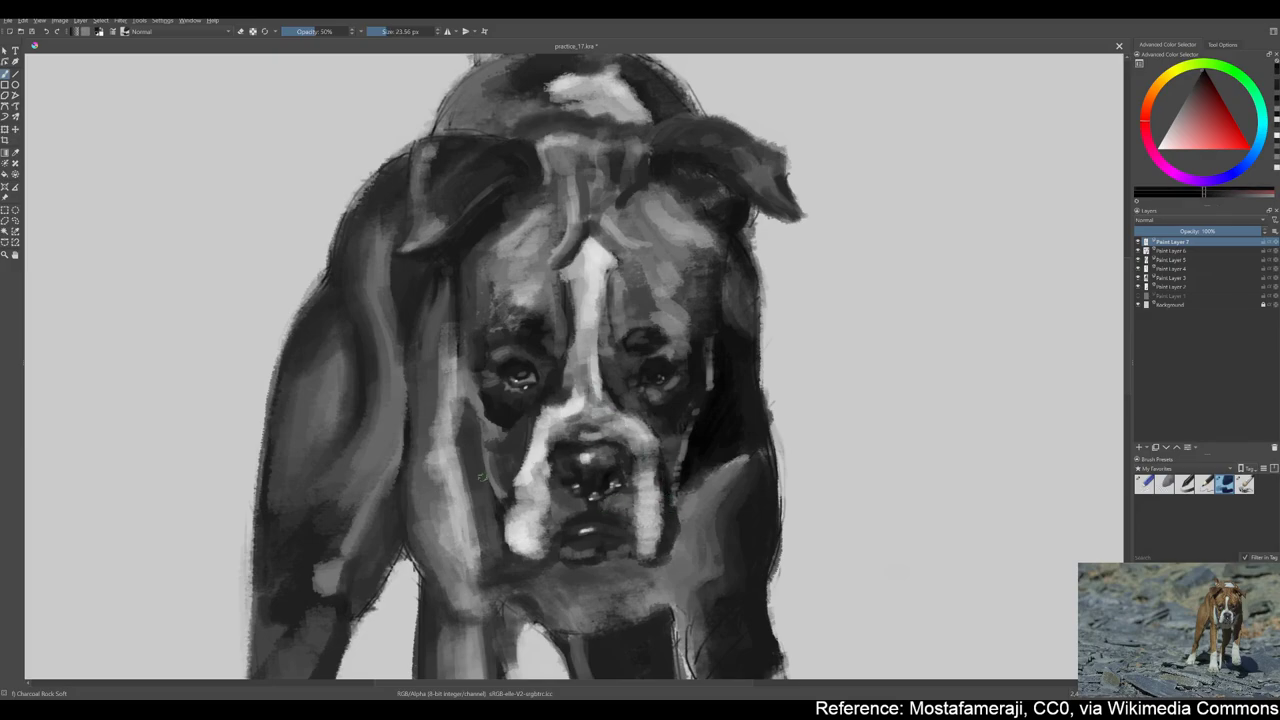
{"action": "mouse_move", "coordinate": [505, 460]}
{"action": "left_mouse_down"}
{"action": "mouse_move", "coordinate": [525, 488]}
{"action": "mouse_move", "coordinate": [518, 542]}
{"action": "left_mouse_up"}
Darken the left-hand cheek beside the muzzle with a small brush and sampled grey
{"action": "left_click", "coordinate": [573, 530], "text": "ctrl"}
{"action": "left_click", "coordinate": [660, 463], "text": "ctrl"}
{"action": "key", "text": "bracketleft"}
{"action": "key", "text": "bracketleft"}
{"action": "key", "text": "bracketleft"}
{"action": "key", "text": "bracketleft"}
{"action": "left_click_drag", "start_coordinate": [470, 398], "coordinate": [485, 465]}
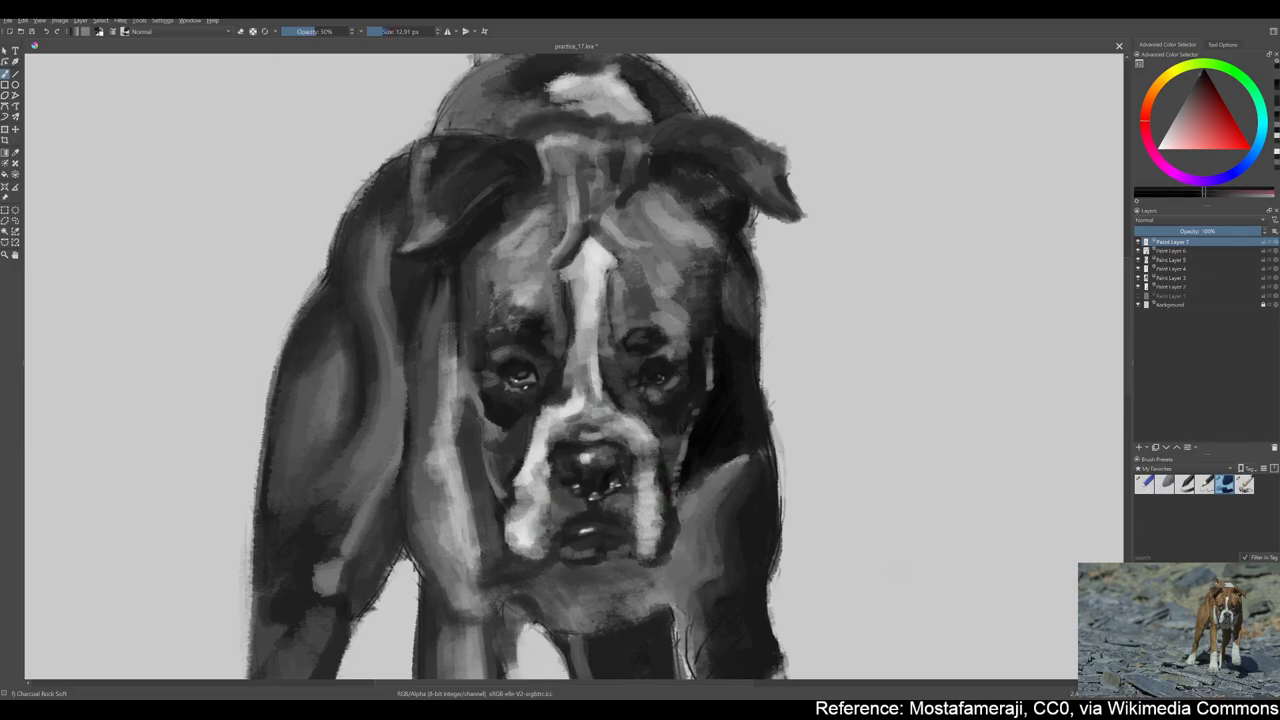
{"action": "scroll", "coordinate": [519, 500], "scroll_direction": "down", "scroll_amount": 5}
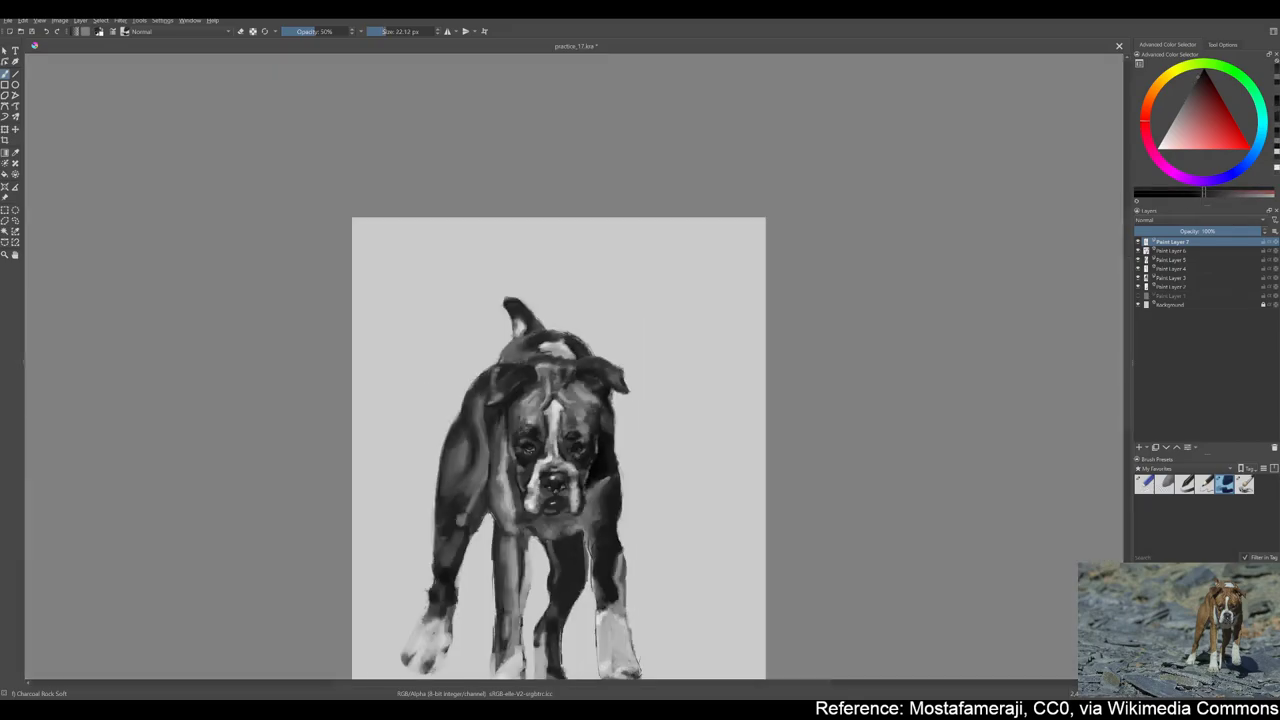
Add lighter grey accents to the left-hand cheek between the eye and the muzzle
{"action": "scroll", "coordinate": [548, 540], "scroll_direction": "up", "scroll_amount": 5}
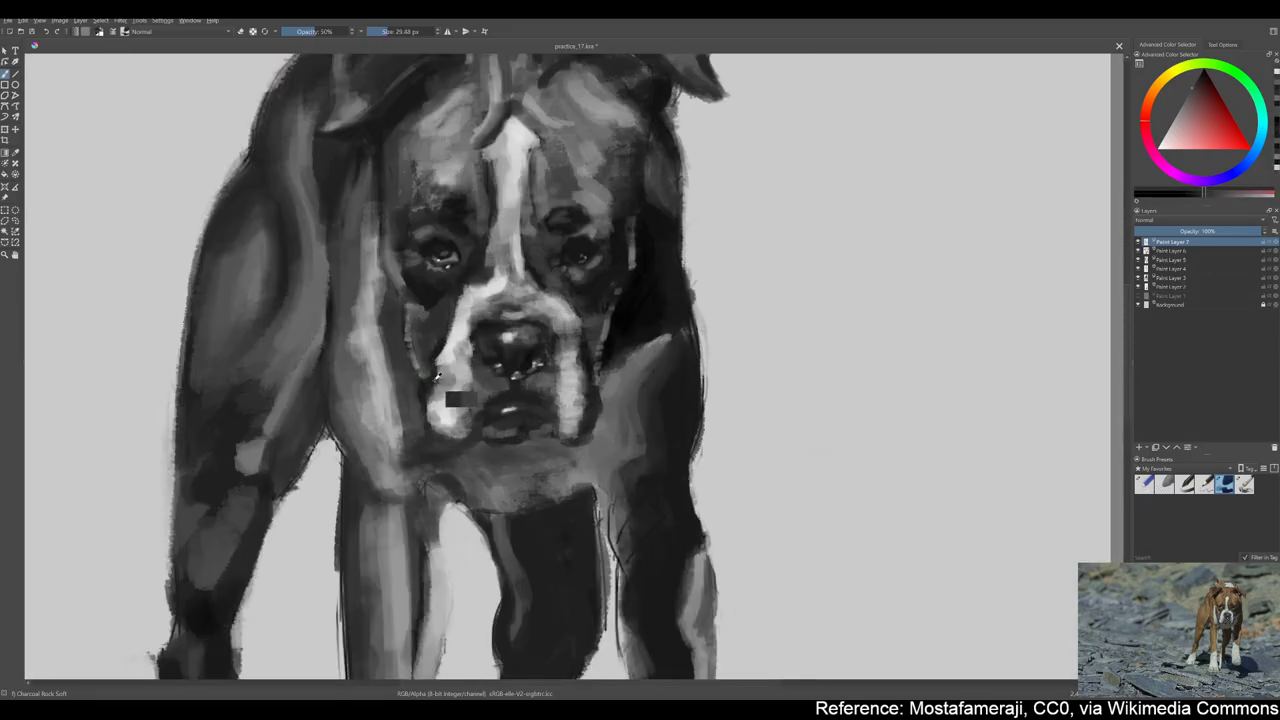
{"action": "key", "text": "bracketright"}
{"action": "key", "text": "2"}
{"action": "scroll", "coordinate": [476, 300], "scroll_direction": "up", "scroll_amount": 3}
{"action": "key", "text": "bracketright"}
{"action": "key", "text": "bracketright"}
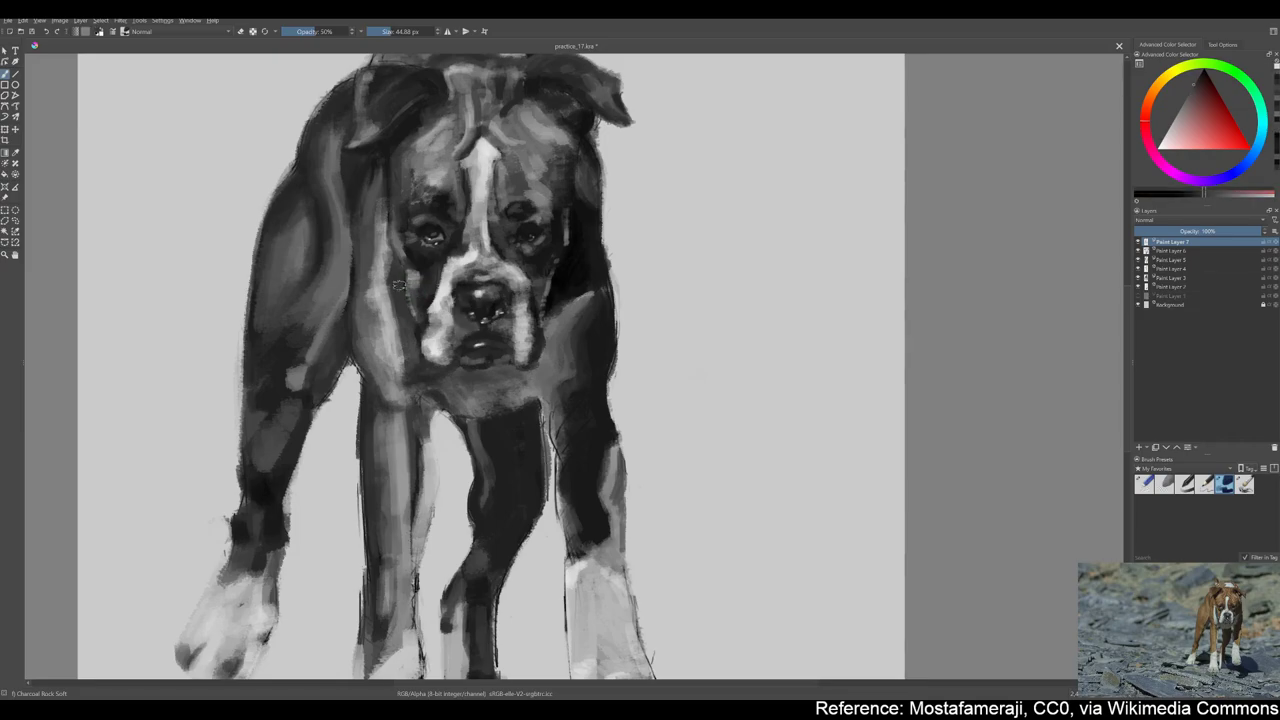
{"action": "scroll", "coordinate": [419, 294], "scroll_direction": "up", "scroll_amount": 2}
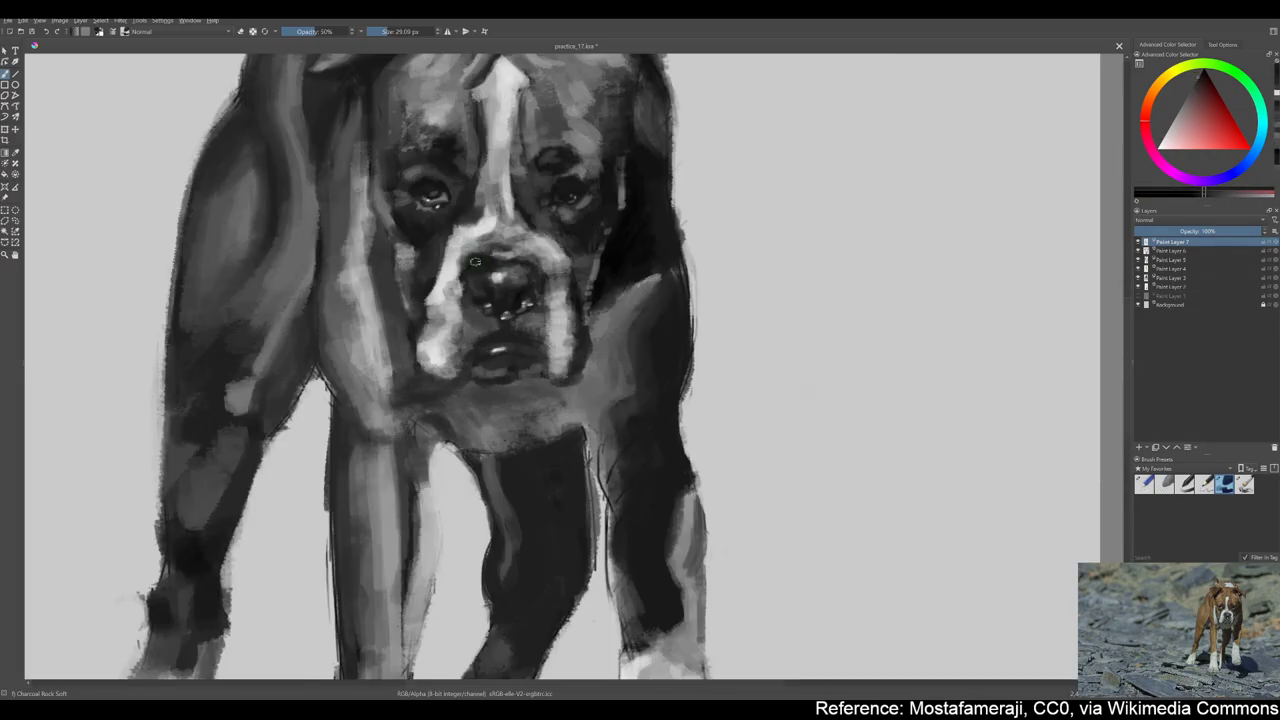
Cover the stray marks around the back and shoulder outline with background grey at 100% opacity
{"action": "key", "text": "2"}
{"action": "scroll", "coordinate": [575, 178], "scroll_direction": "up", "scroll_amount": 2}
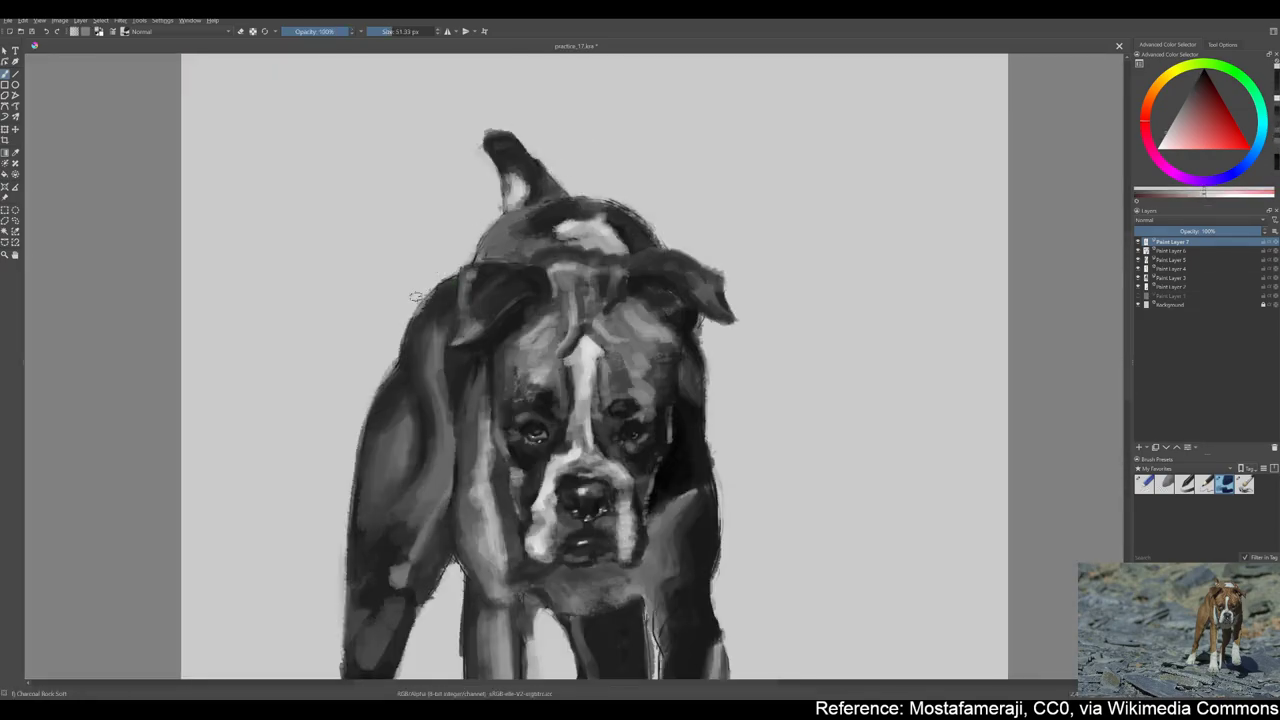
{"action": "scroll", "coordinate": [535, 232], "scroll_direction": "down", "scroll_amount": 2}
Draw thin light whiskers on both sides of the muzzle on a new layer with the 10 px Pencil-2 brush
{"action": "key", "text": "/"}
{"action": "scroll", "coordinate": [565, 355], "scroll_direction": "up", "scroll_amount": 4}
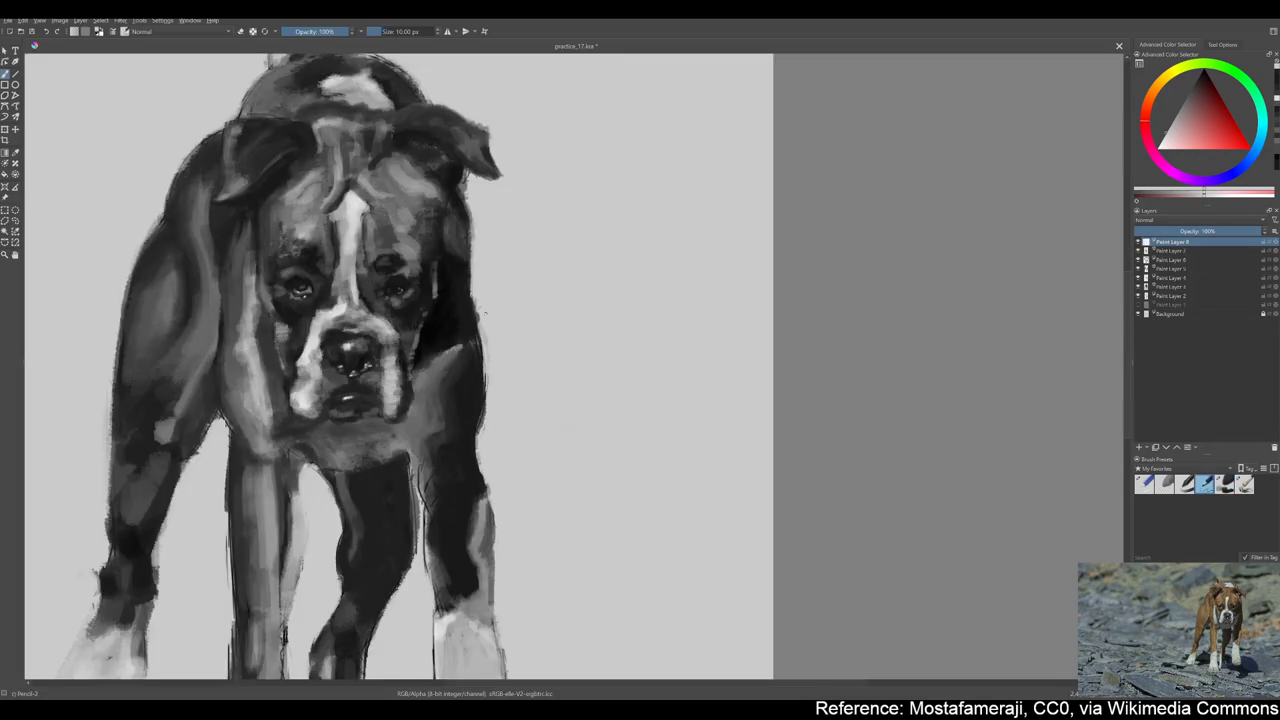
{"action": "left_click_drag", "start_coordinate": [640, 372], "coordinate": [730, 354]}
{"action": "left_click_drag", "start_coordinate": [655, 402], "coordinate": [665, 437]}
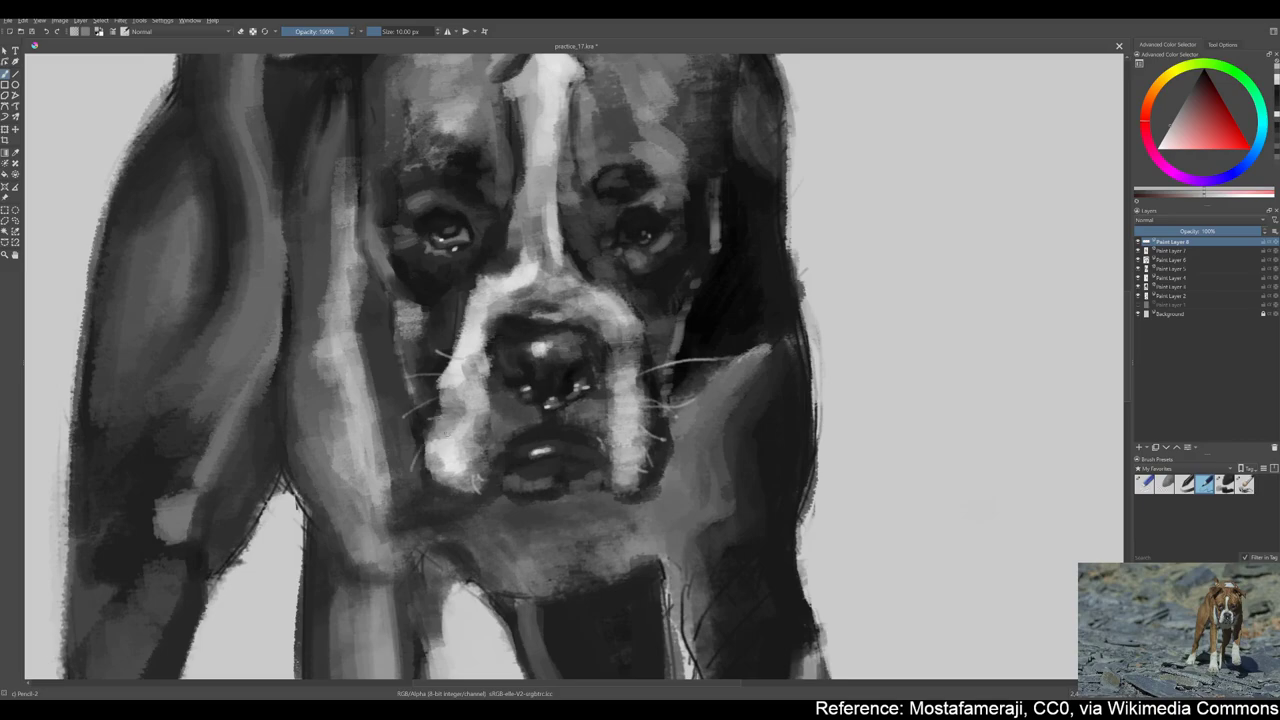
Fade the whiskers with the soft eraser, and clean the dog's outline with the charcoal brush on a new layer
{"action": "key", "text": "/"}
{"action": "scroll", "coordinate": [500, 330], "scroll_direction": "down", "scroll_amount": 4}
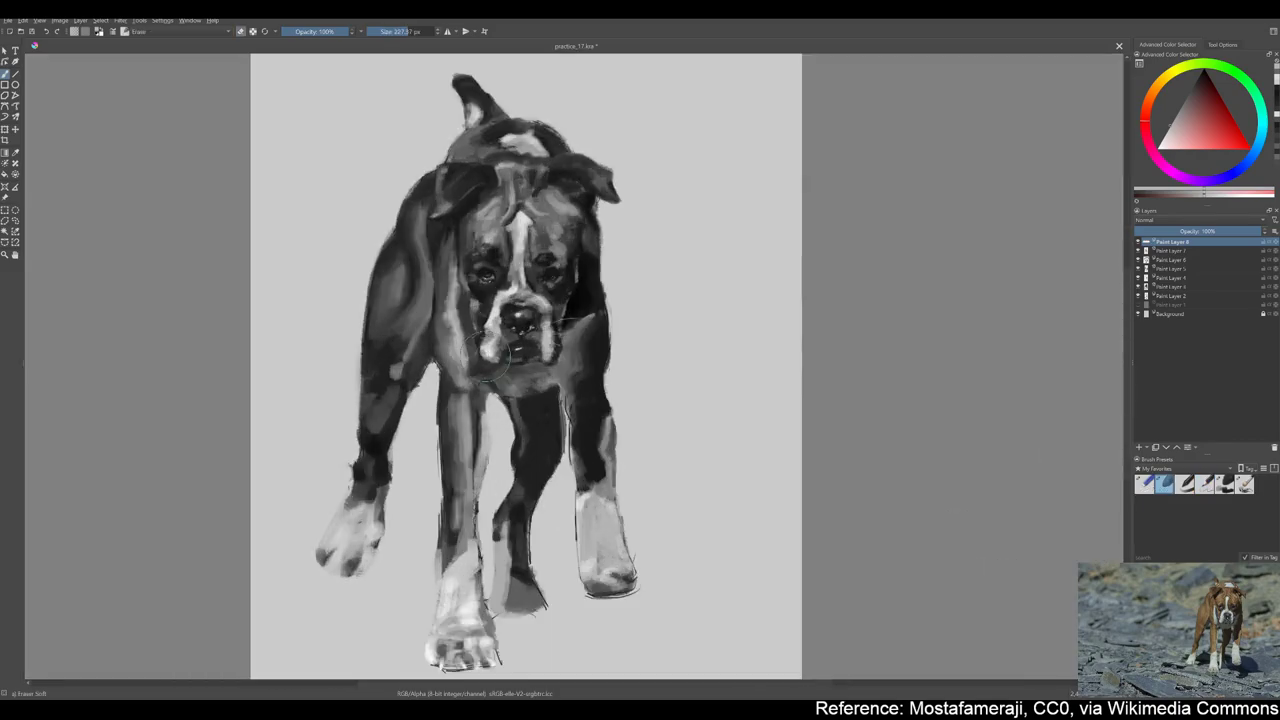
{"action": "key", "text": "/"}
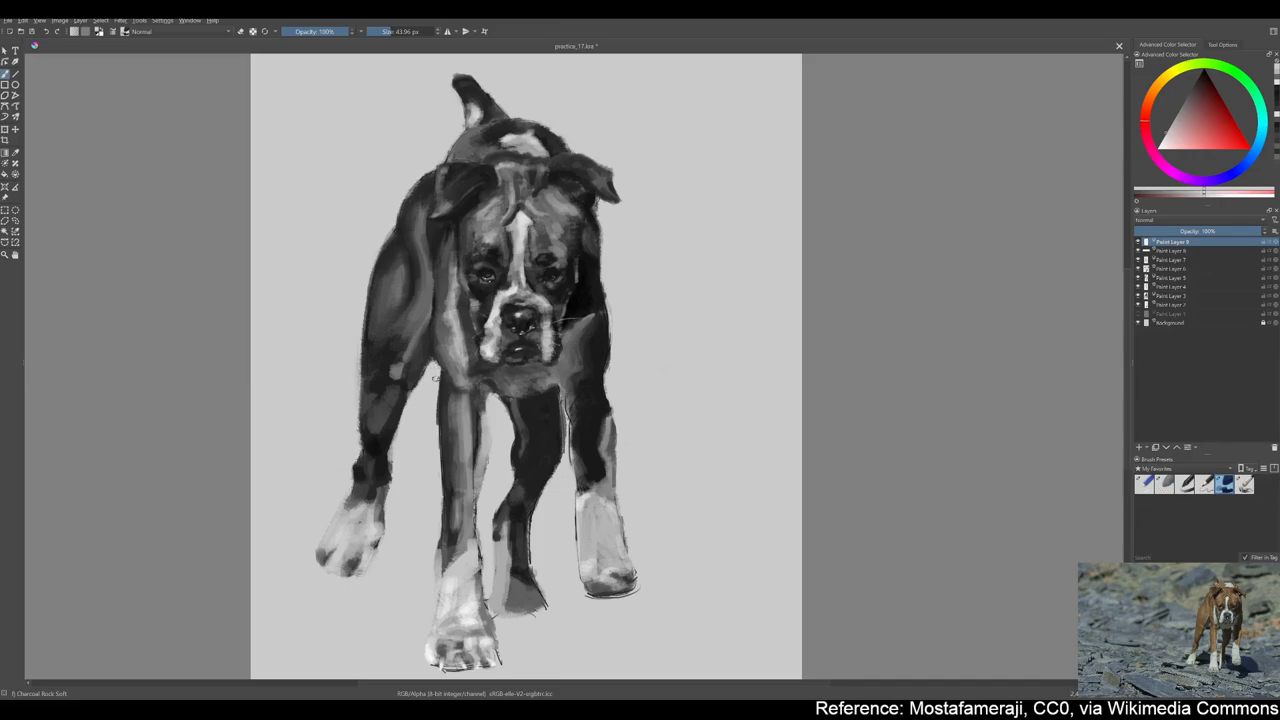
Sign the painting in dark grey beneath the right-hand paw on a new layer with the 10 px Pencil-2 brush, and reposition the signature
{"action": "left_click", "coordinate": [527, 538], "text": "ctrl"}
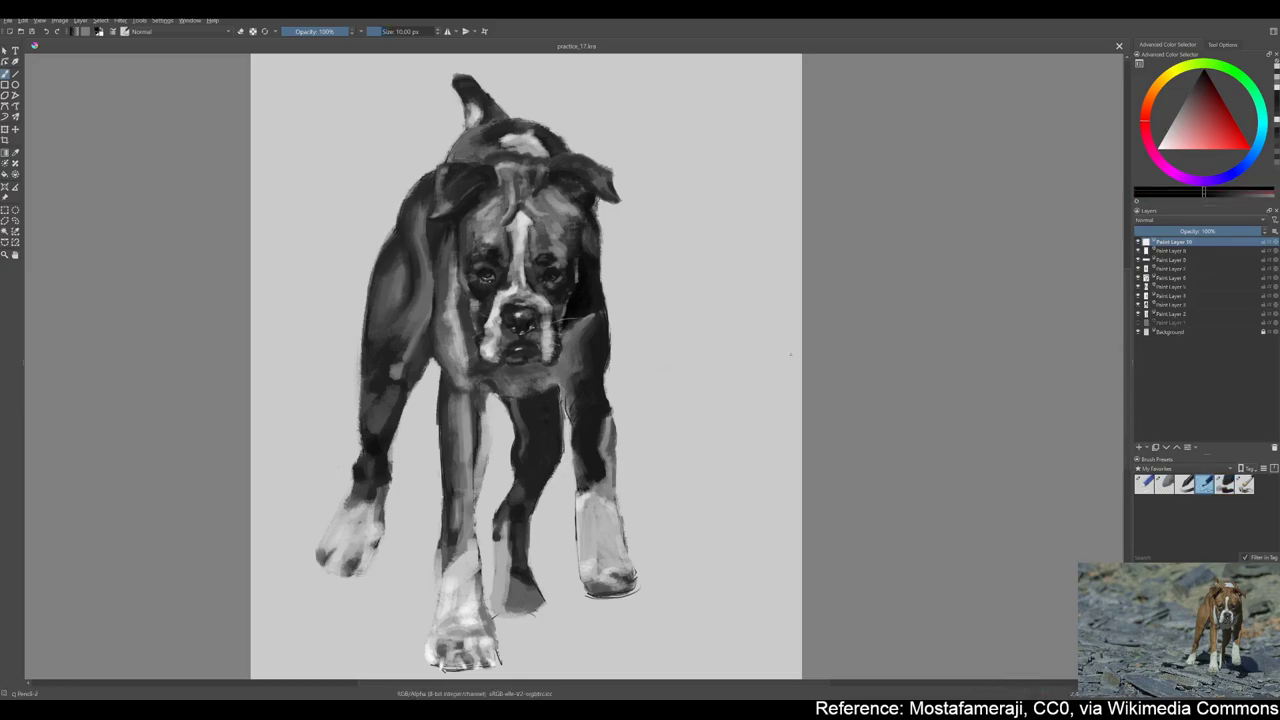
{"action": "scroll", "coordinate": [617, 479], "scroll_direction": "up", "scroll_amount": 3}
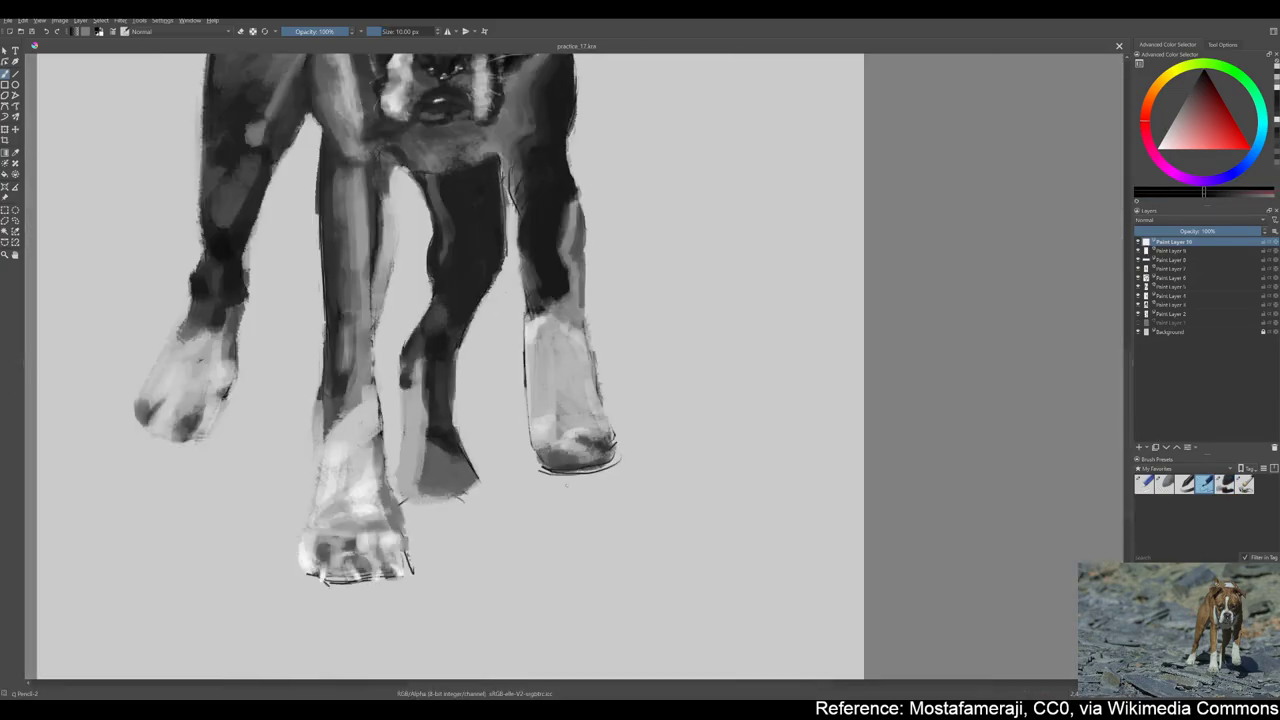
{"action": "mouse_move", "coordinate": [590, 480]}
{"action": "left_mouse_down"}
{"action": "mouse_move", "coordinate": [623, 508]}
{"action": "mouse_move", "coordinate": [655, 440]}
{"action": "left_mouse_up"}
{"action": "scroll", "coordinate": [620, 470], "scroll_direction": "down", "scroll_amount": 2}
{"action": "left_click_drag", "start_coordinate": [610, 485], "coordinate": [635, 470]}
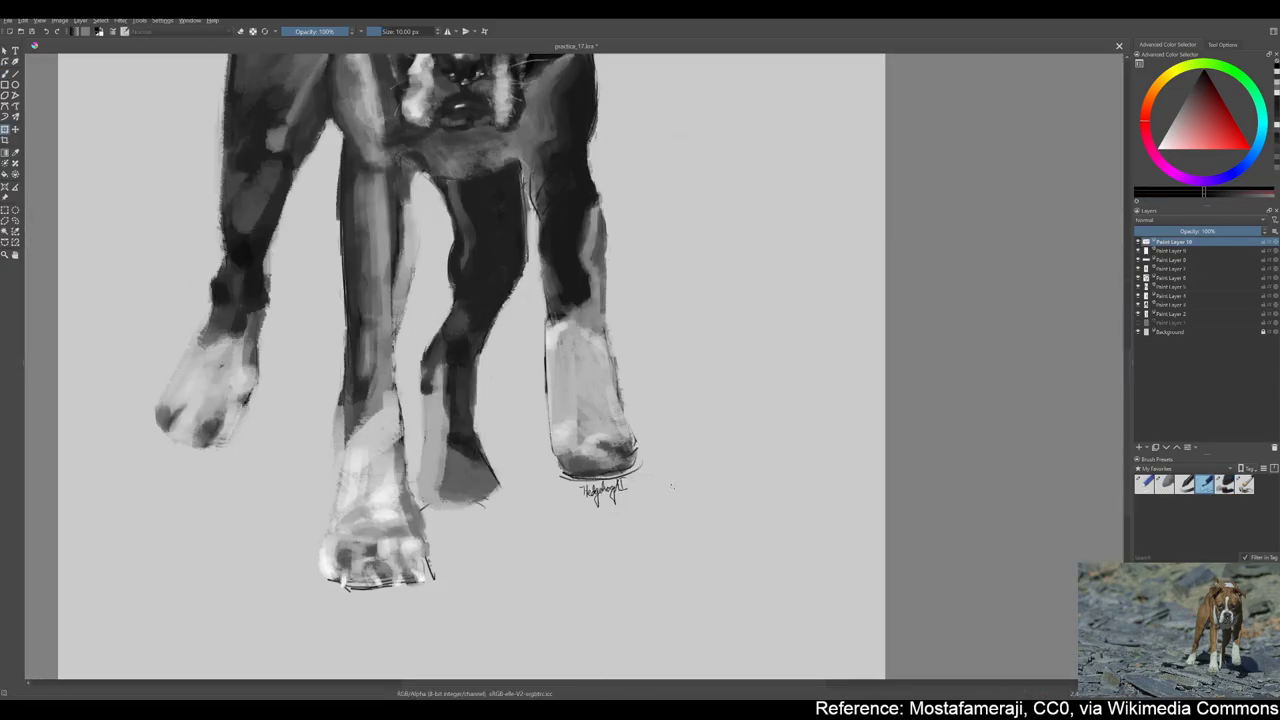
{"action": "scroll", "coordinate": [630, 475], "scroll_direction": "down", "scroll_amount": 5}
{"action": "scroll", "coordinate": [641, 437], "scroll_direction": "up", "scroll_amount": 3}
{"action": "left_click_drag", "start_coordinate": [615, 525], "coordinate": [640, 545]}
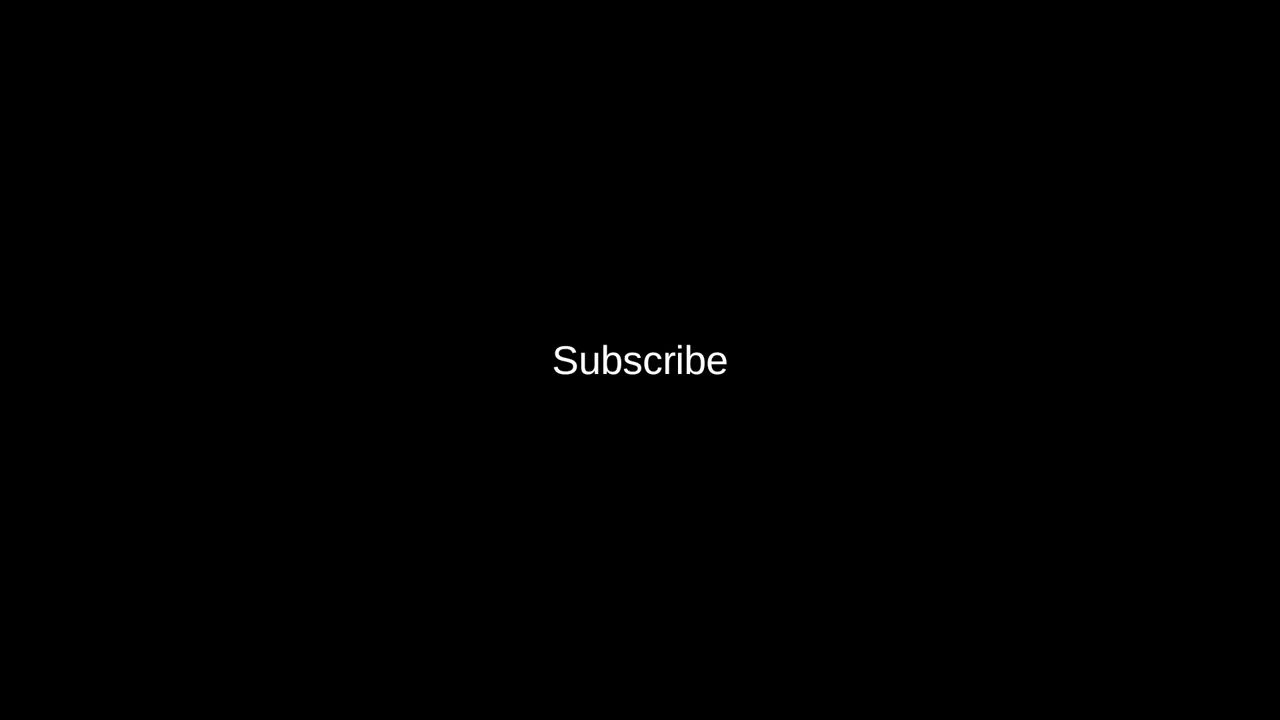